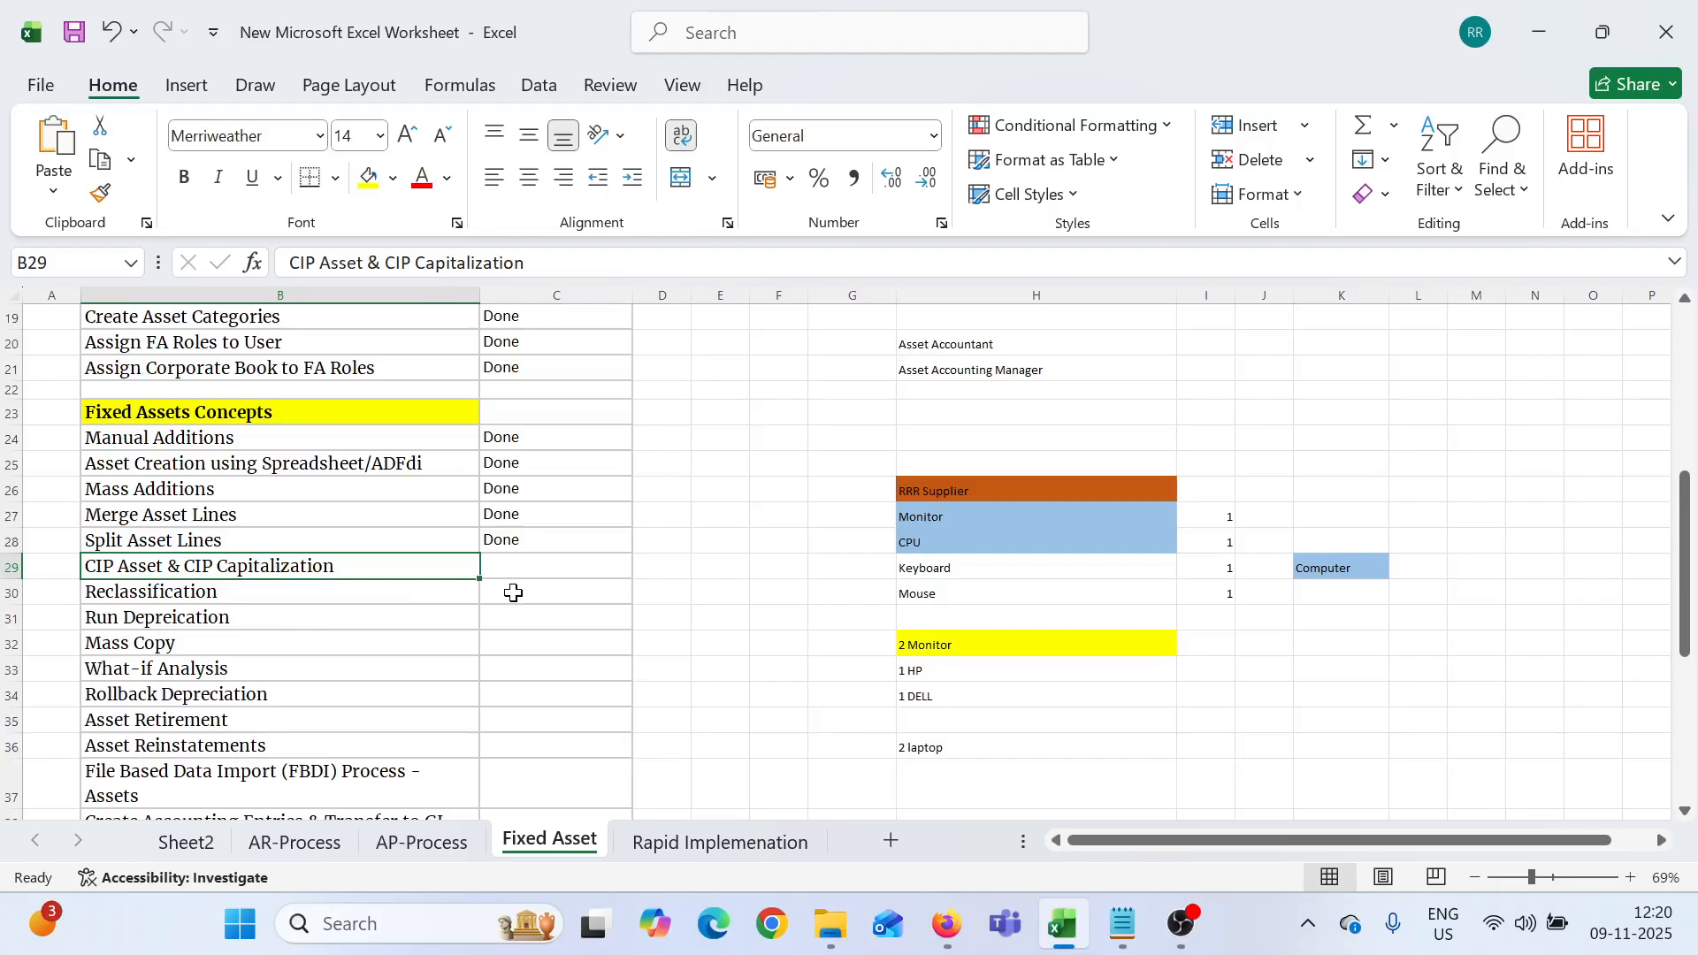
Go through the Fixed Asset Setup and Fixed Assets Concepts checklists and narrow the status column C
scroll(513, 594, "up", 6)
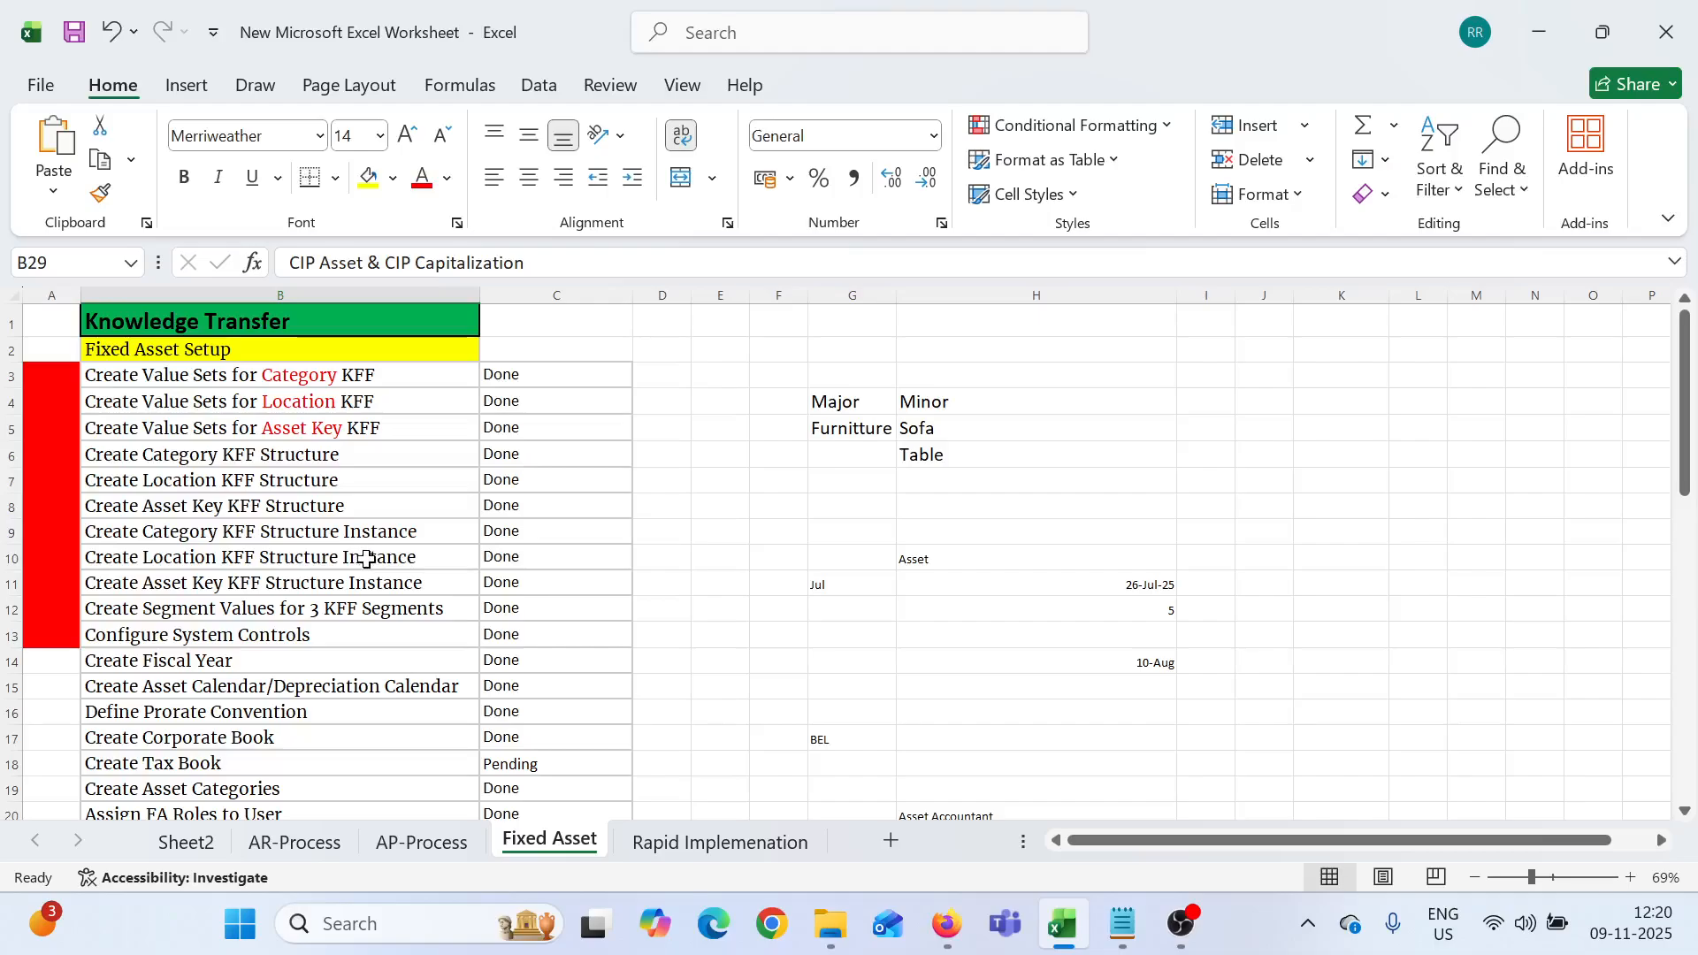
scroll(366, 559, "down", 6)
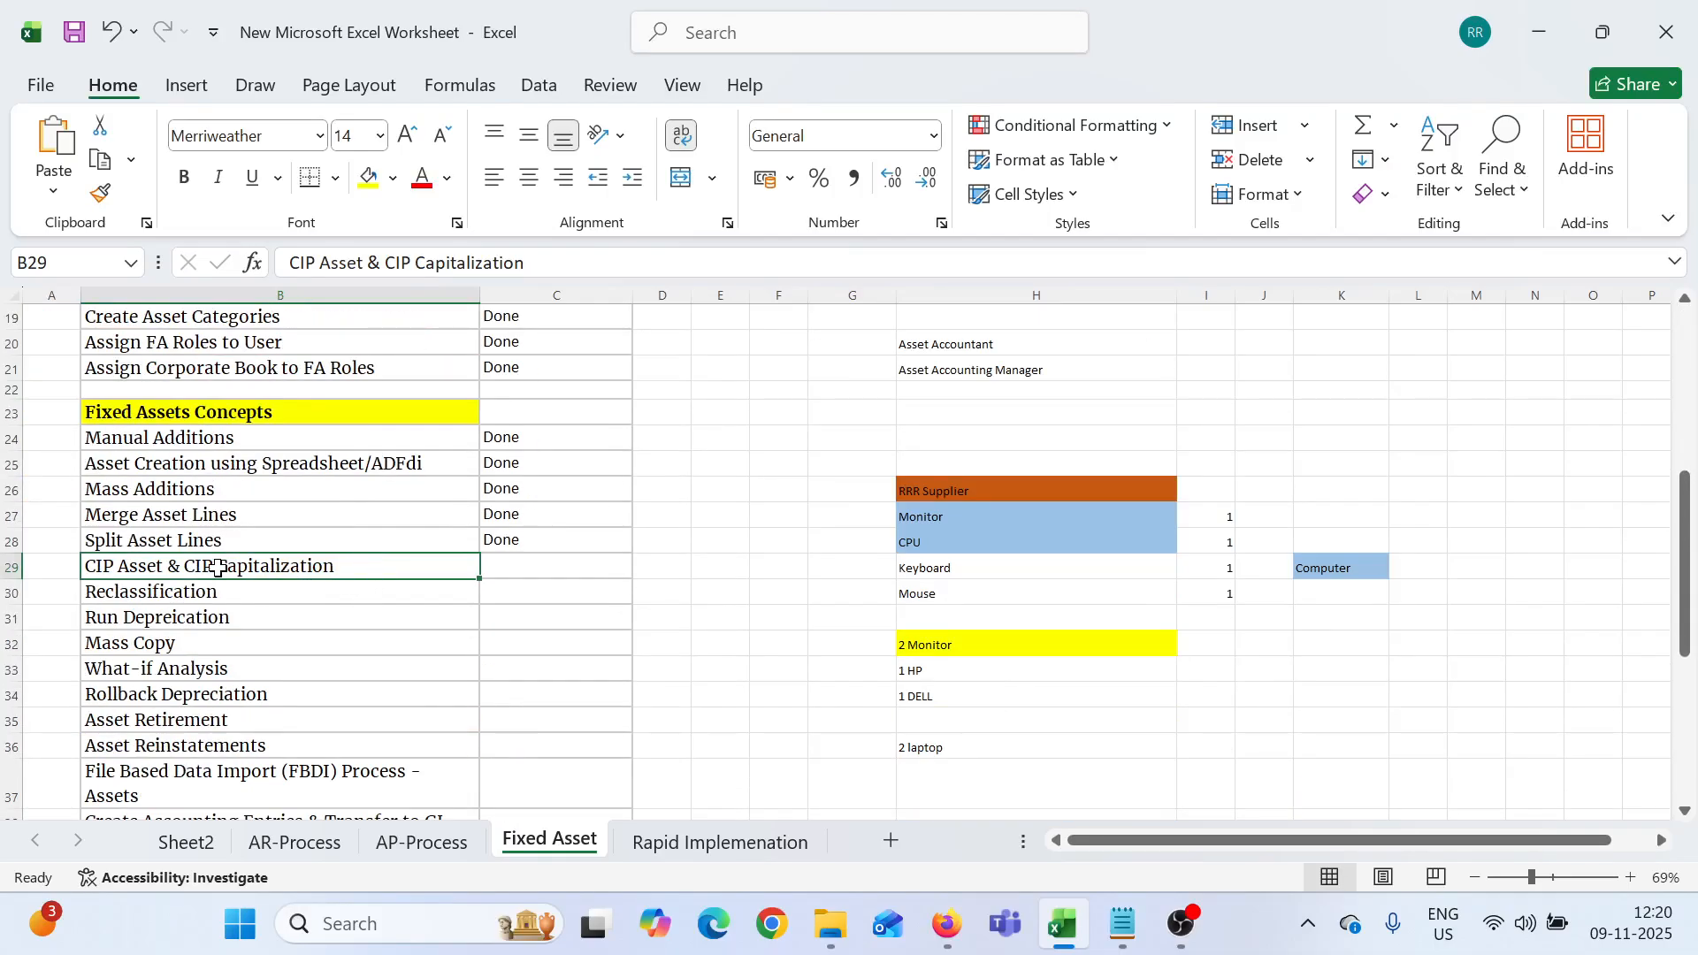
left_click_drag(221, 437, 245, 536)
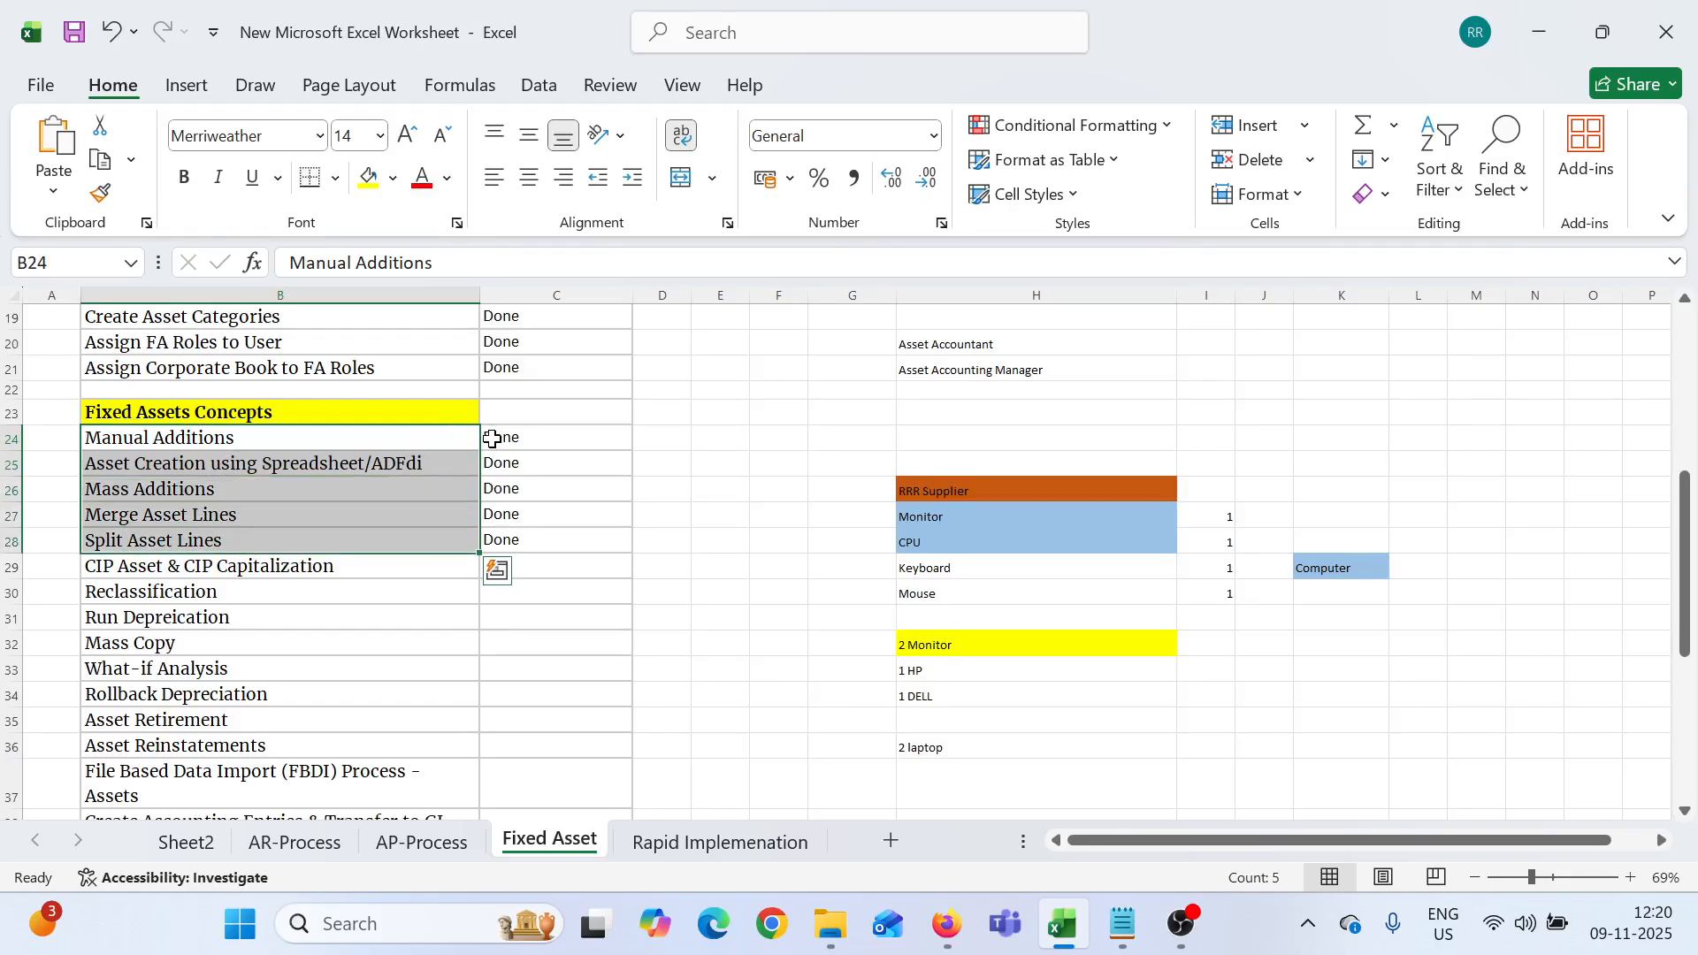
left_click_drag(632, 297, 574, 298)
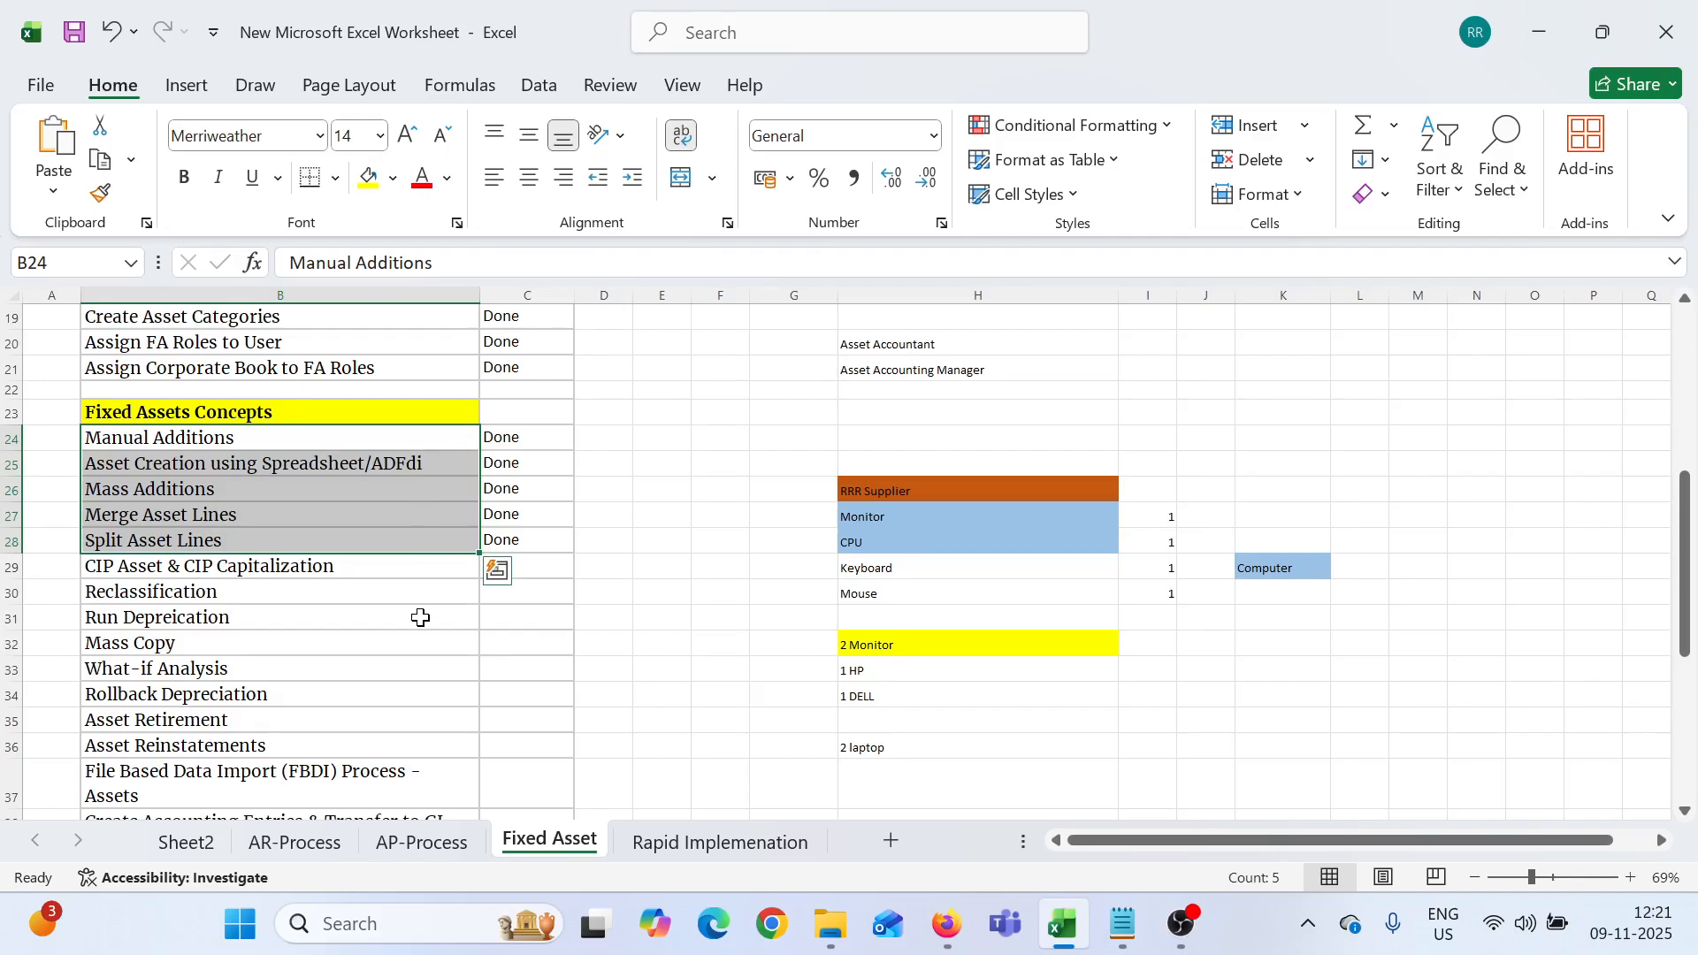
left_click(421, 618)
left_click_drag(345, 443, 376, 547)
left_click_drag(574, 298, 557, 295)
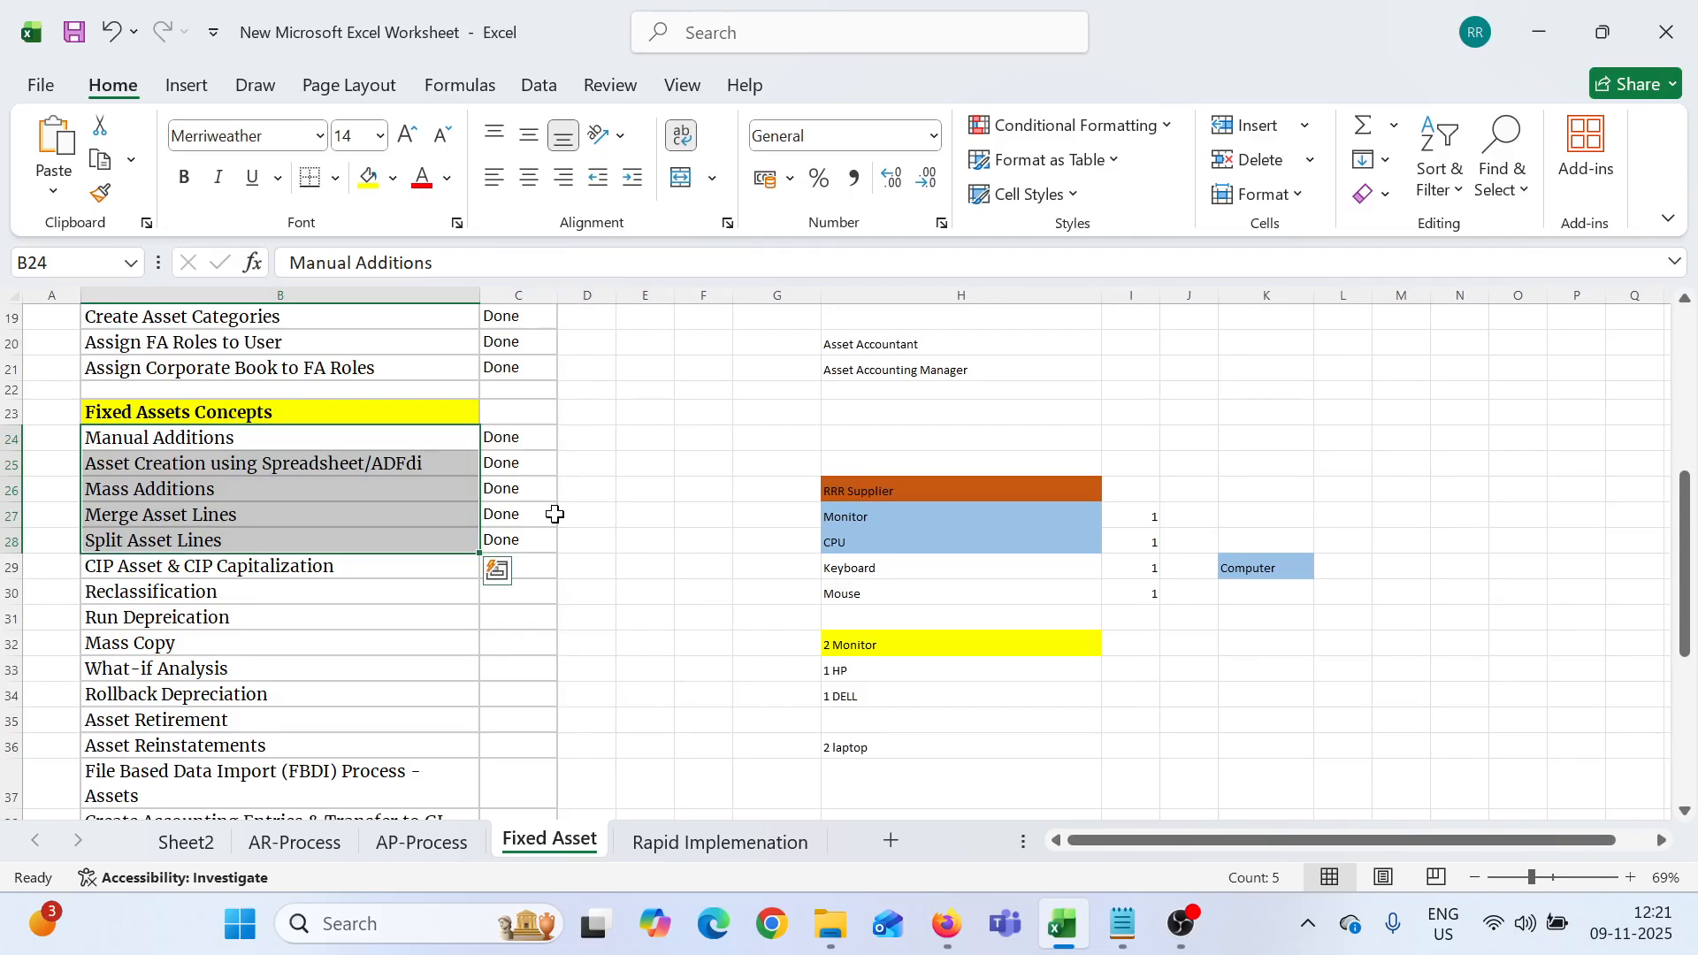
Select the CIP Asset & CIP Capitalization topic and narrow column H of the notes area
left_click(625, 565)
left_click(305, 571)
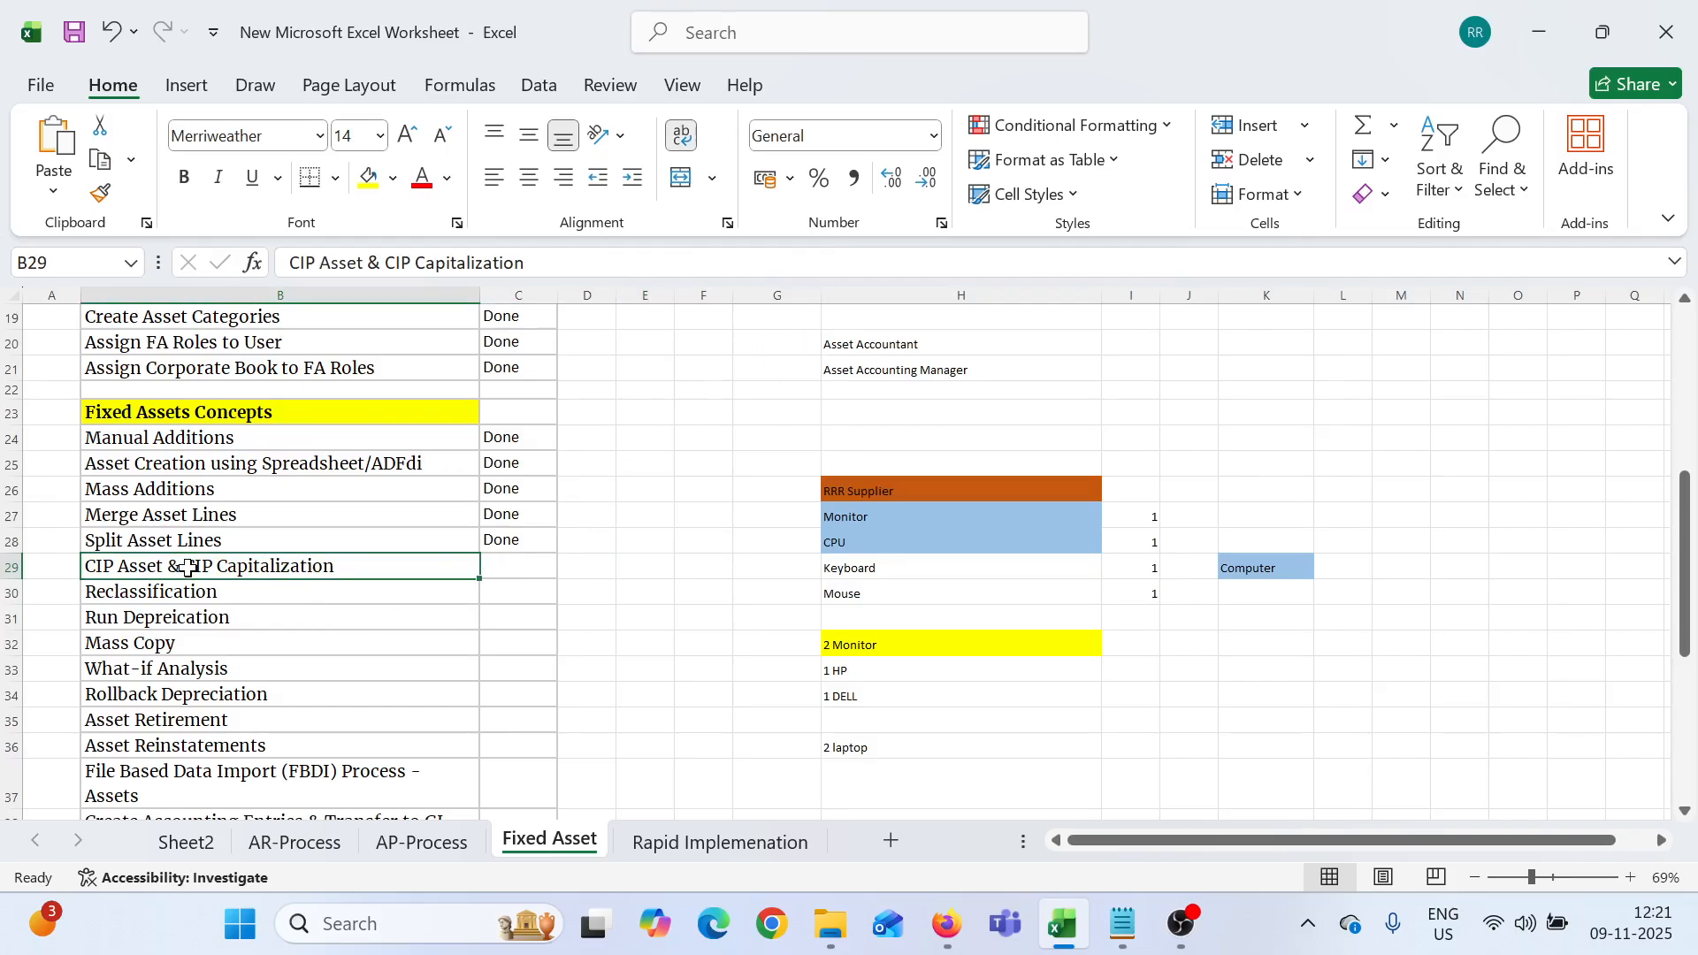
scroll(195, 562, "down", 3)
scroll(200, 559, "up", 1)
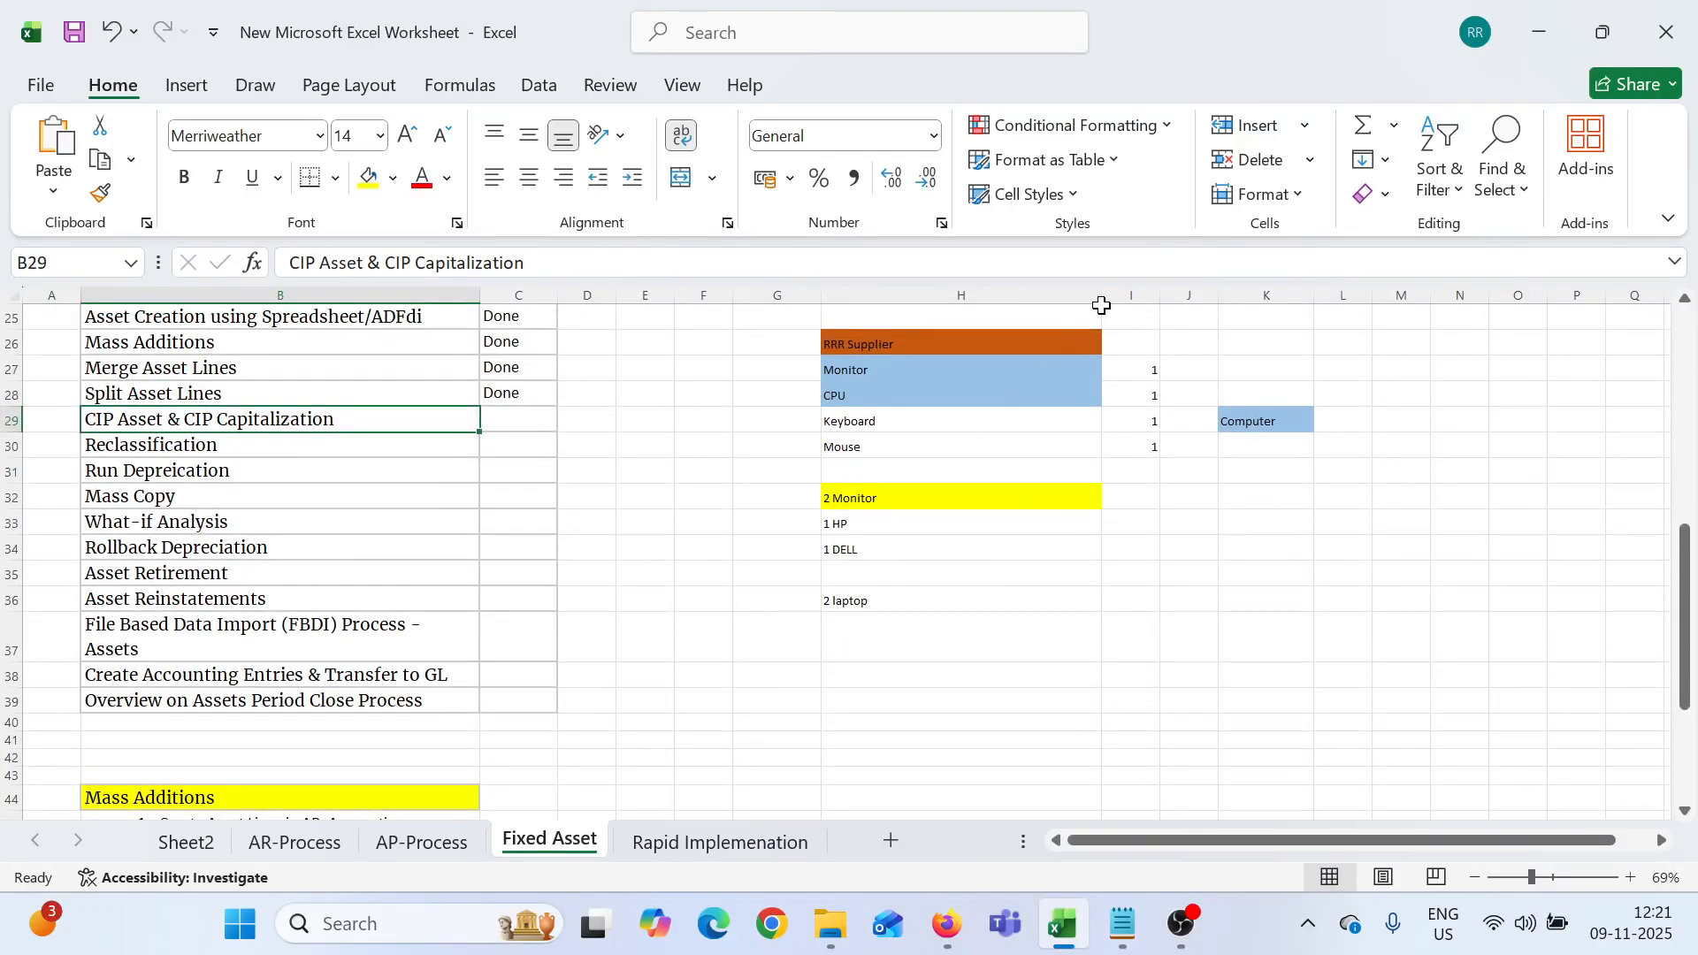
left_click_drag(1101, 297, 1058, 295)
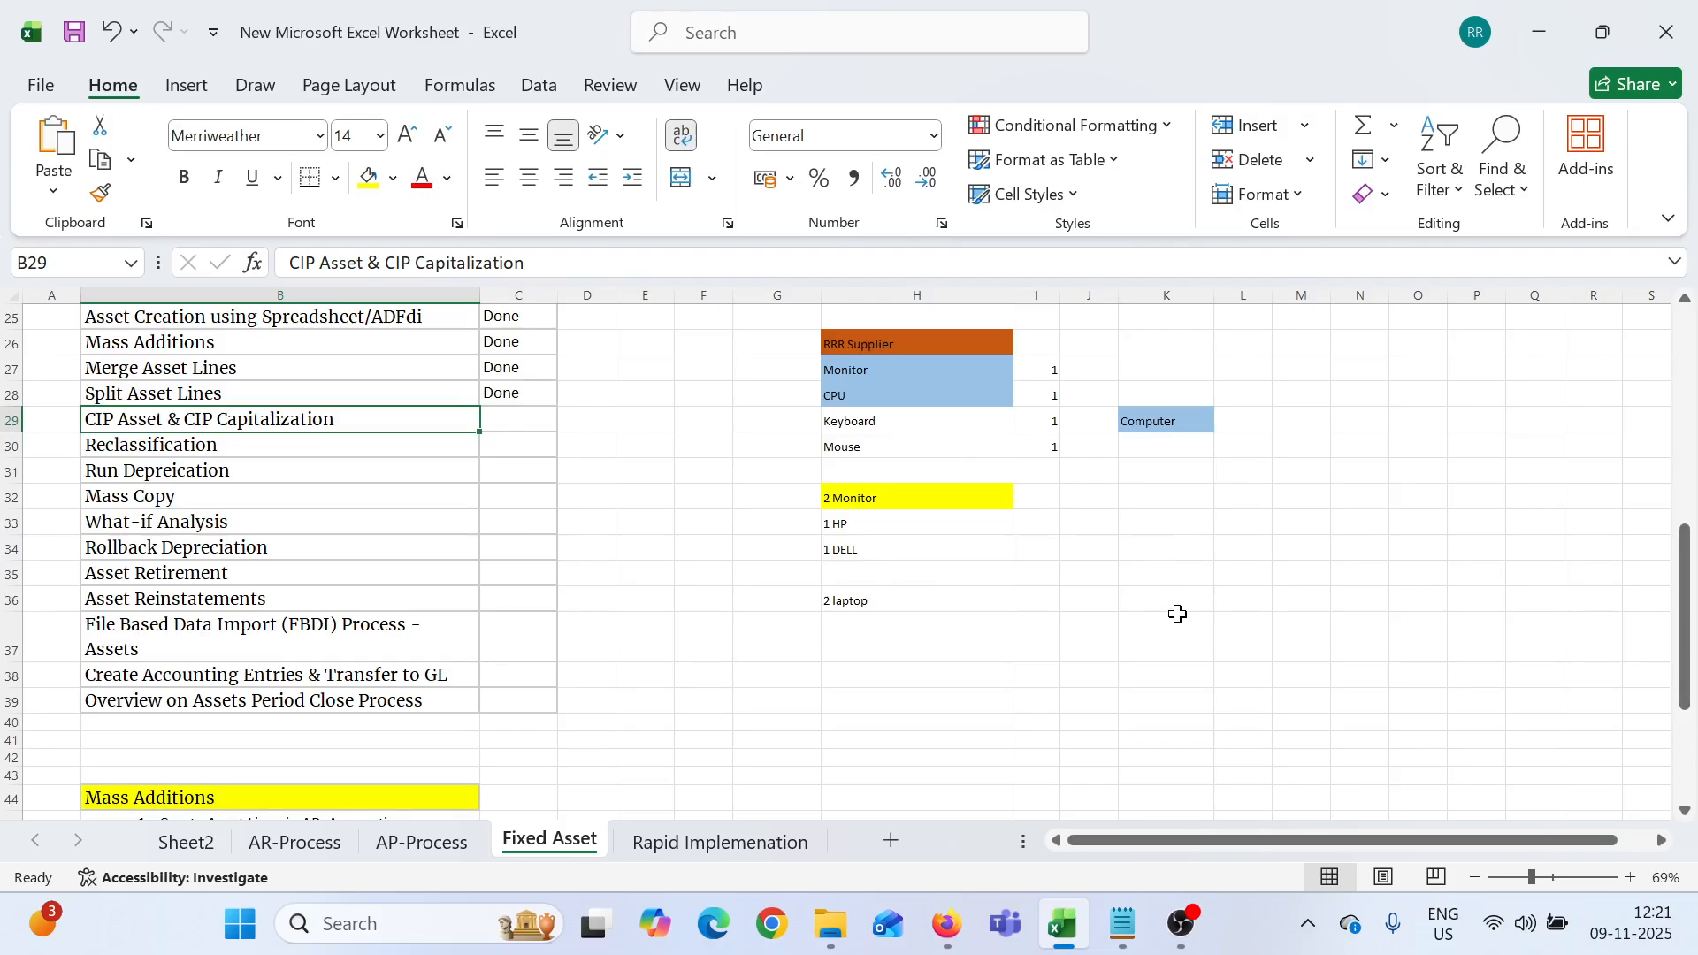
Enter Building in cell H38 and CIP in the adjacent cell I38
left_click(964, 674)
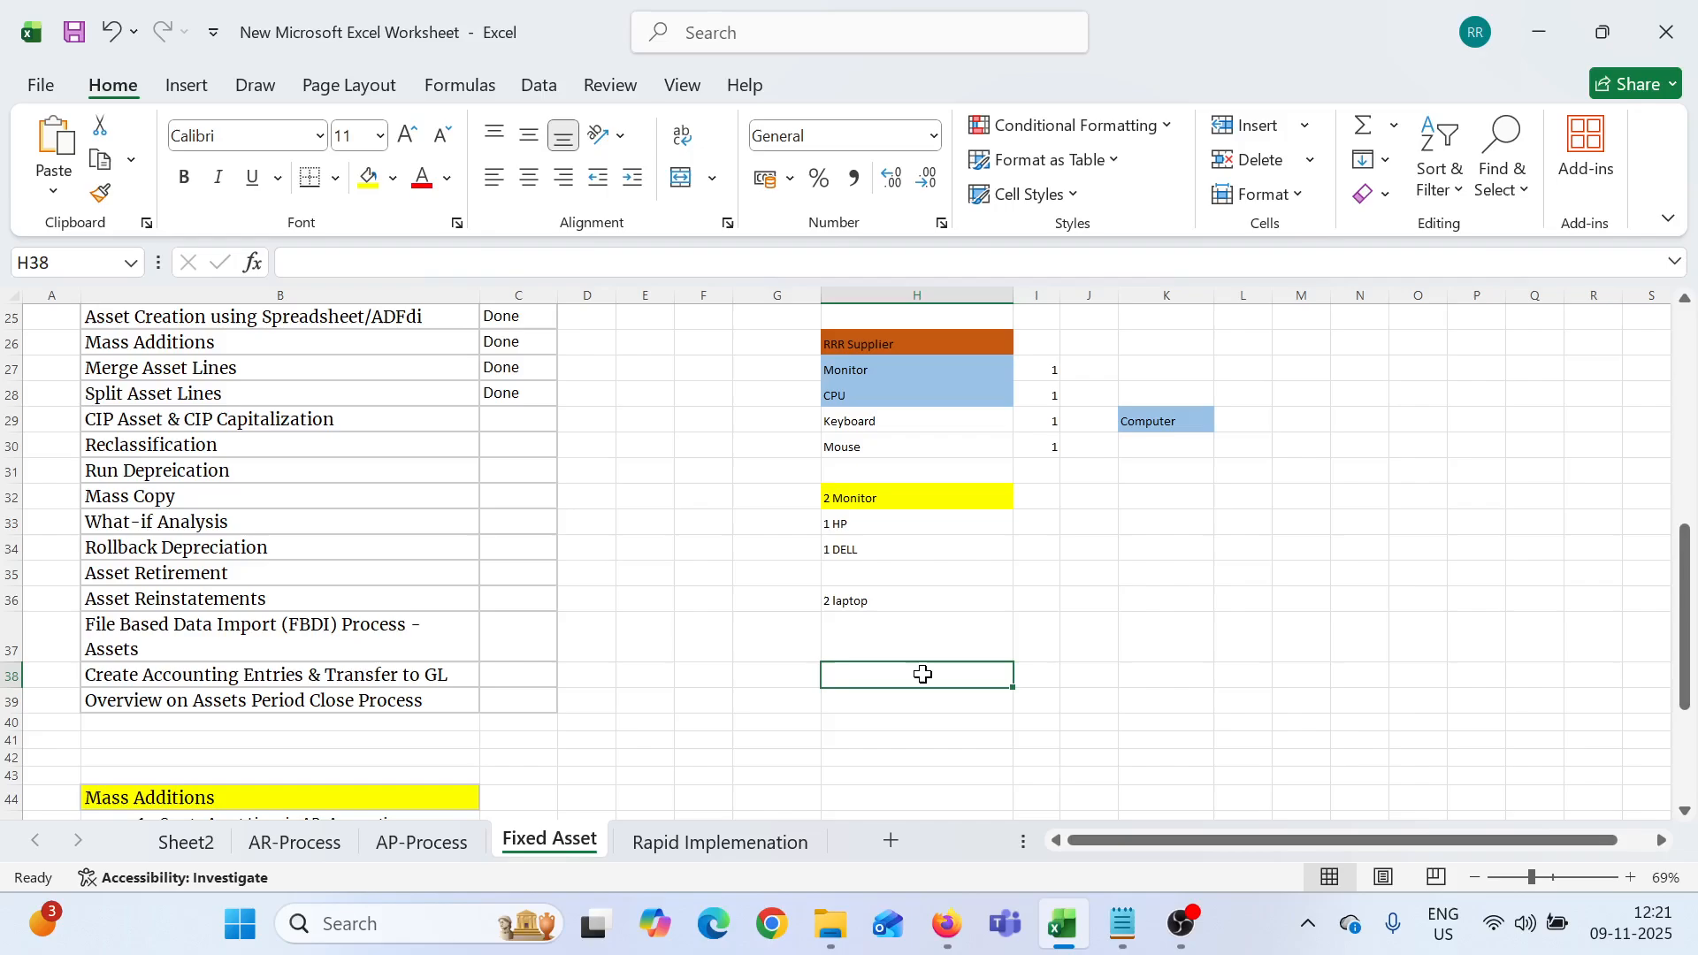
type("B")
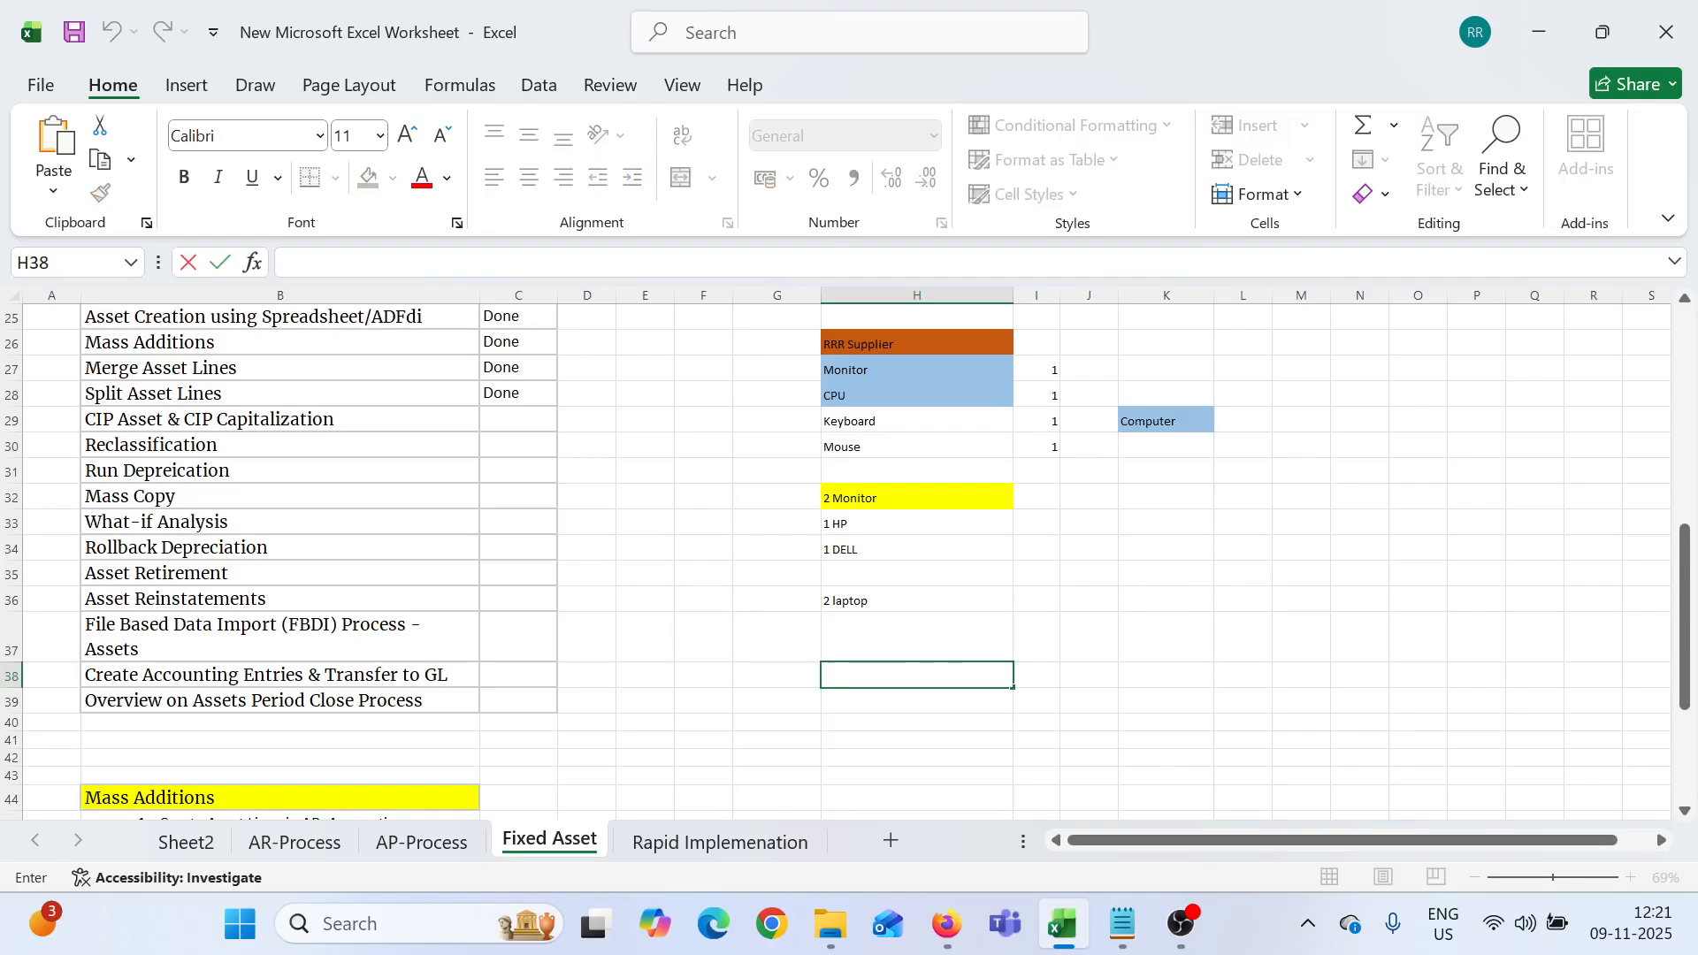
type("uilding")
key("Tab")
type("CIP")
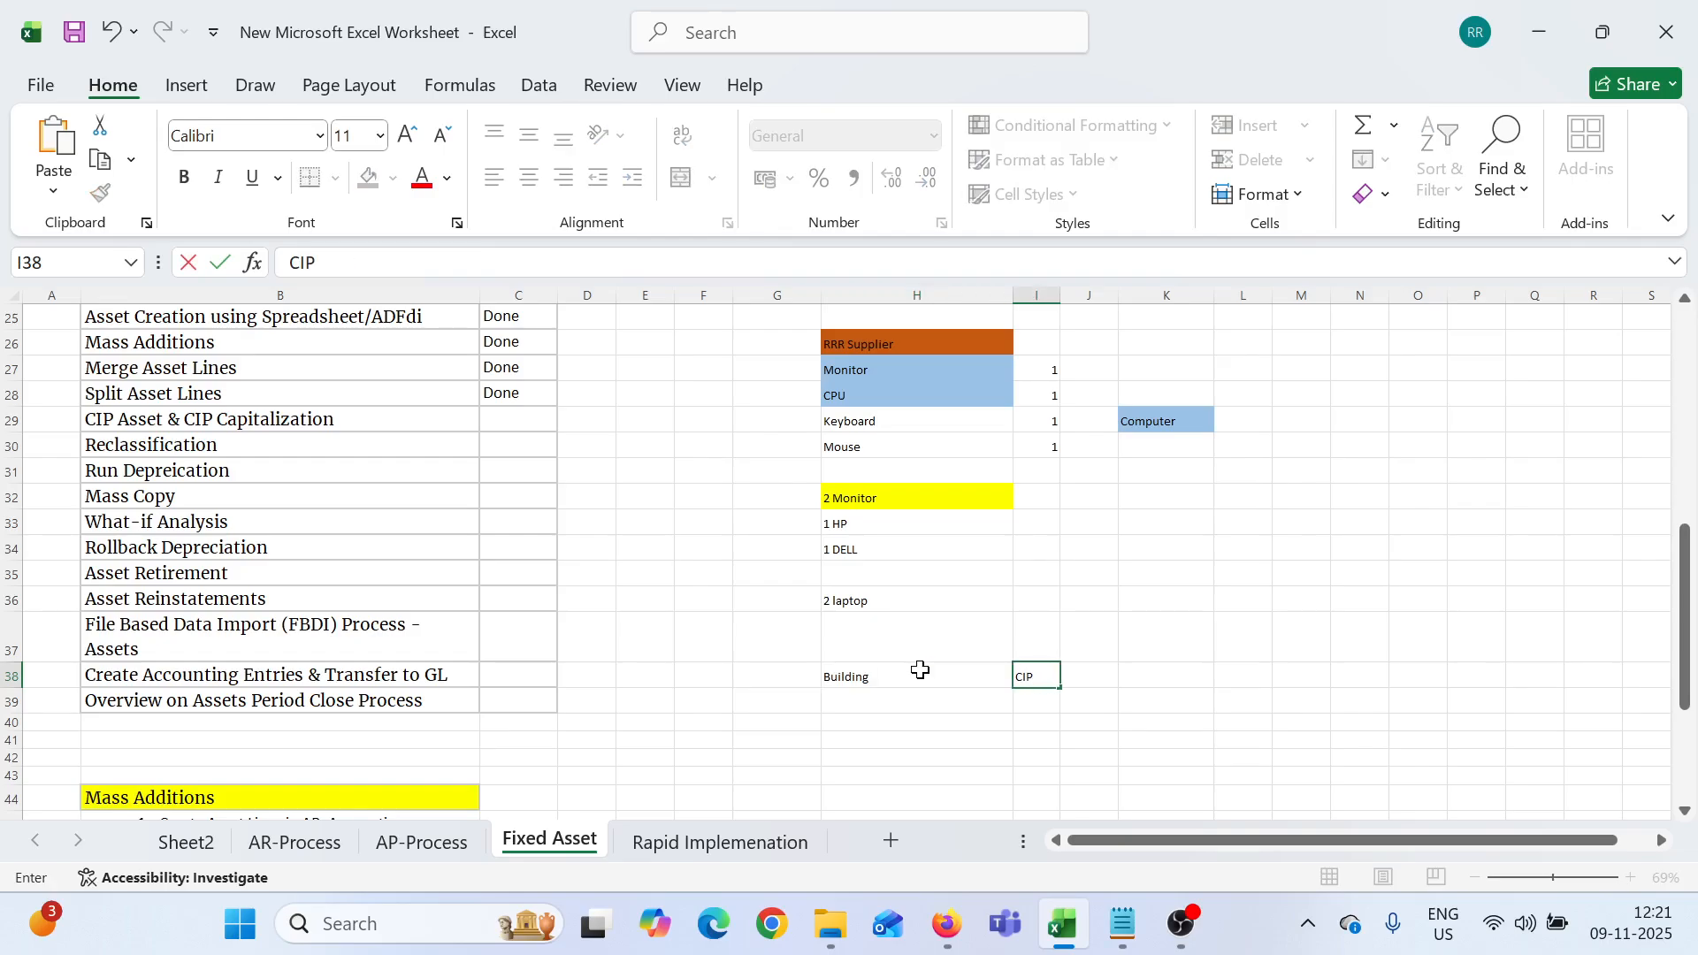
key("Tab")
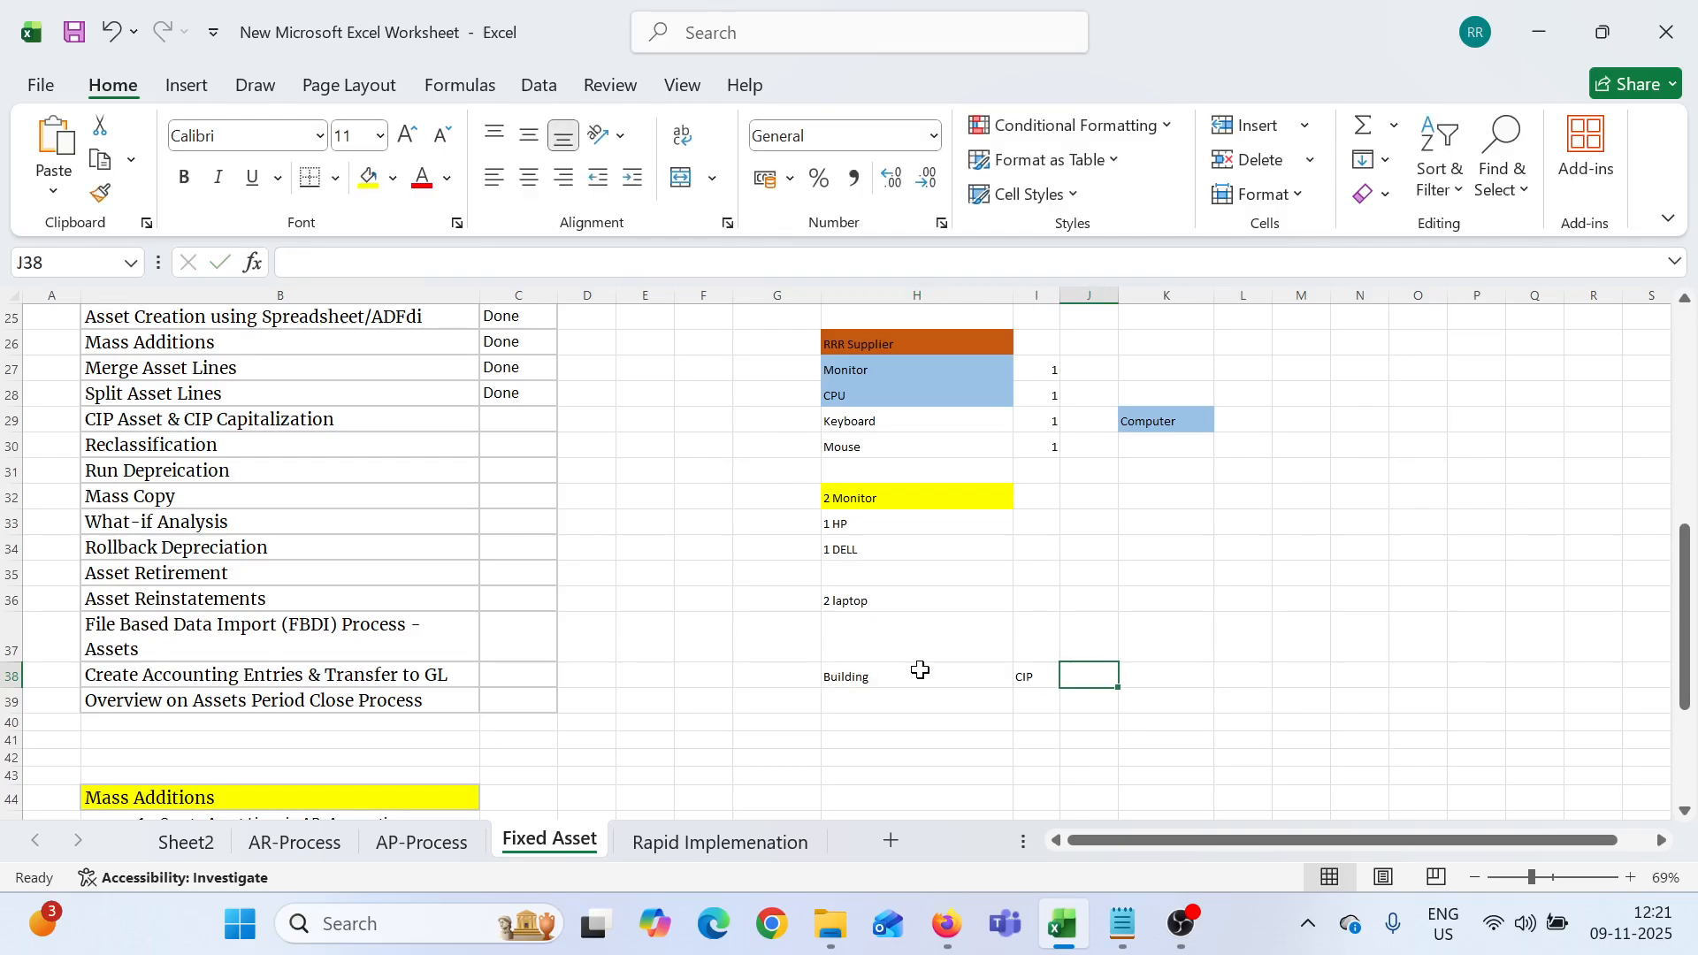
Examine the Building and CIP example in row 38 together with the CIP Asset & CIP Capitalization topic
left_click(868, 679)
double_click(1065, 679)
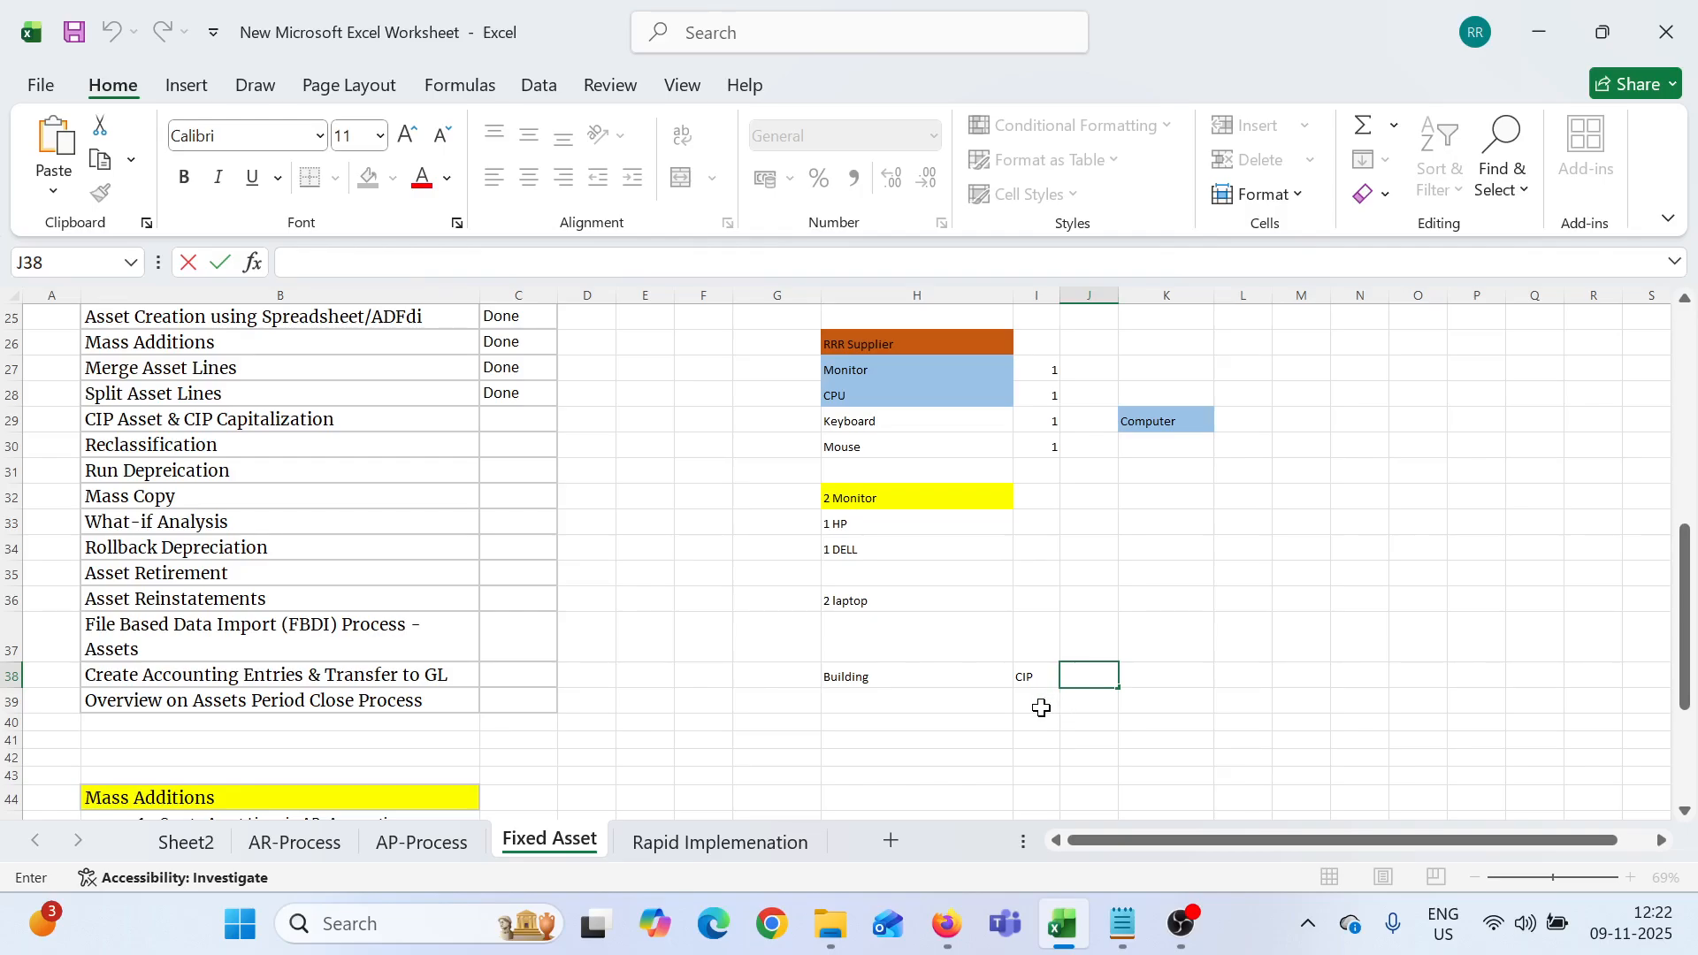
left_click(908, 677)
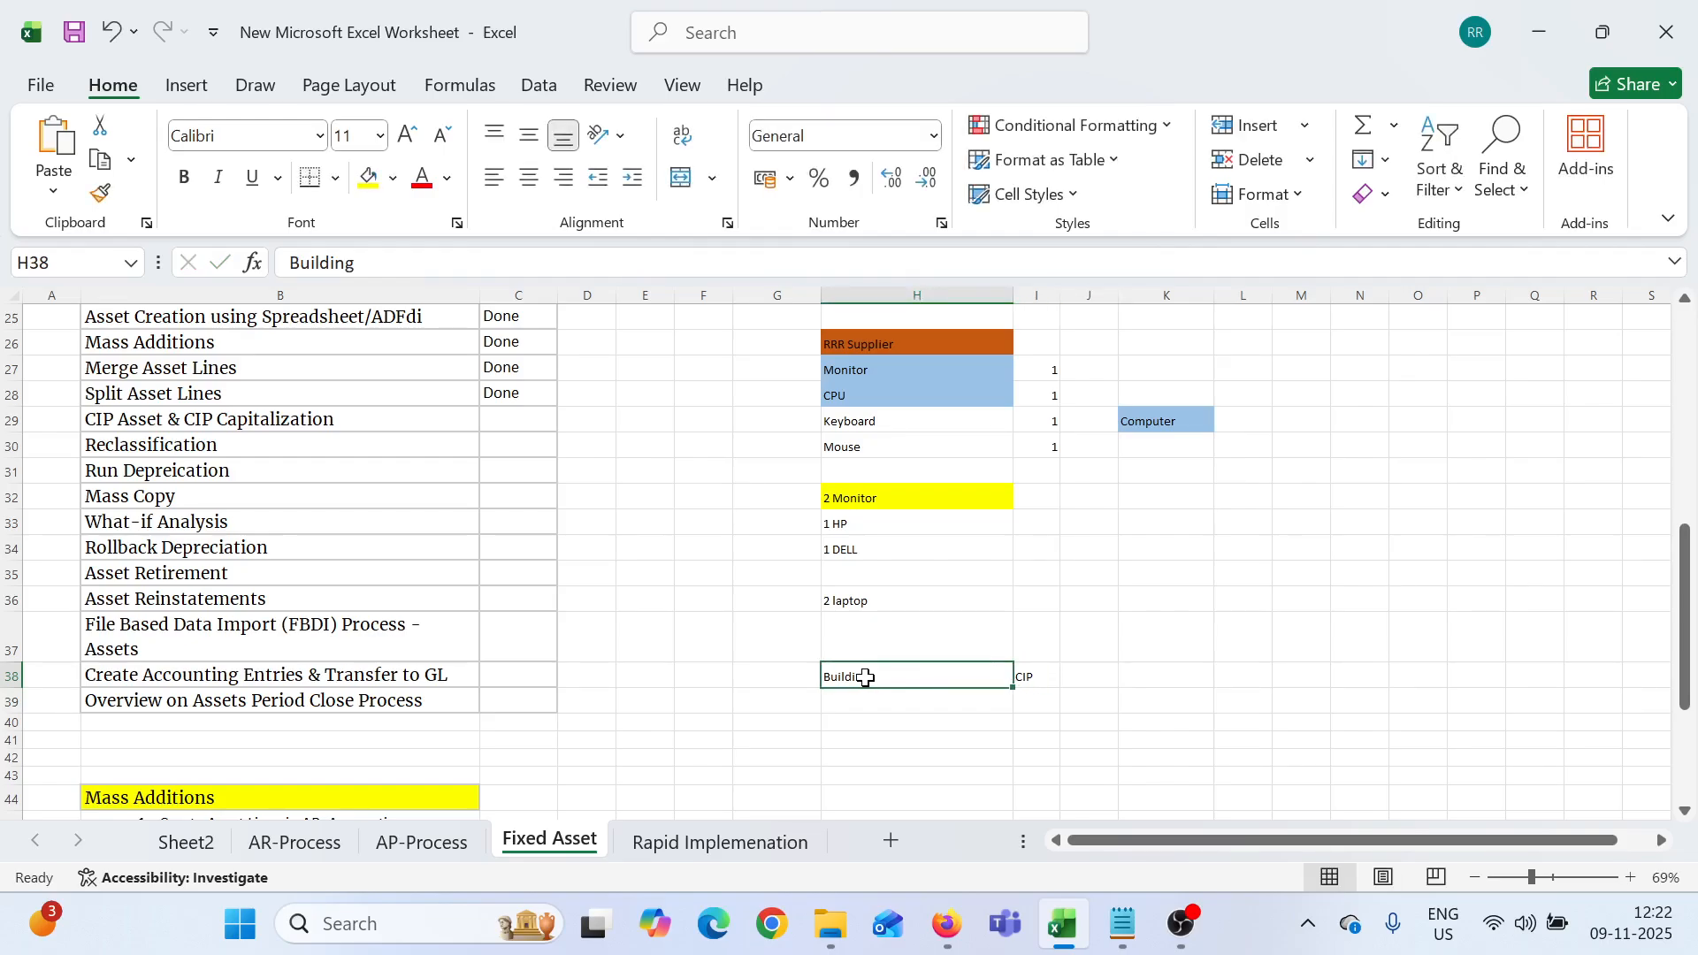
left_click(1038, 678)
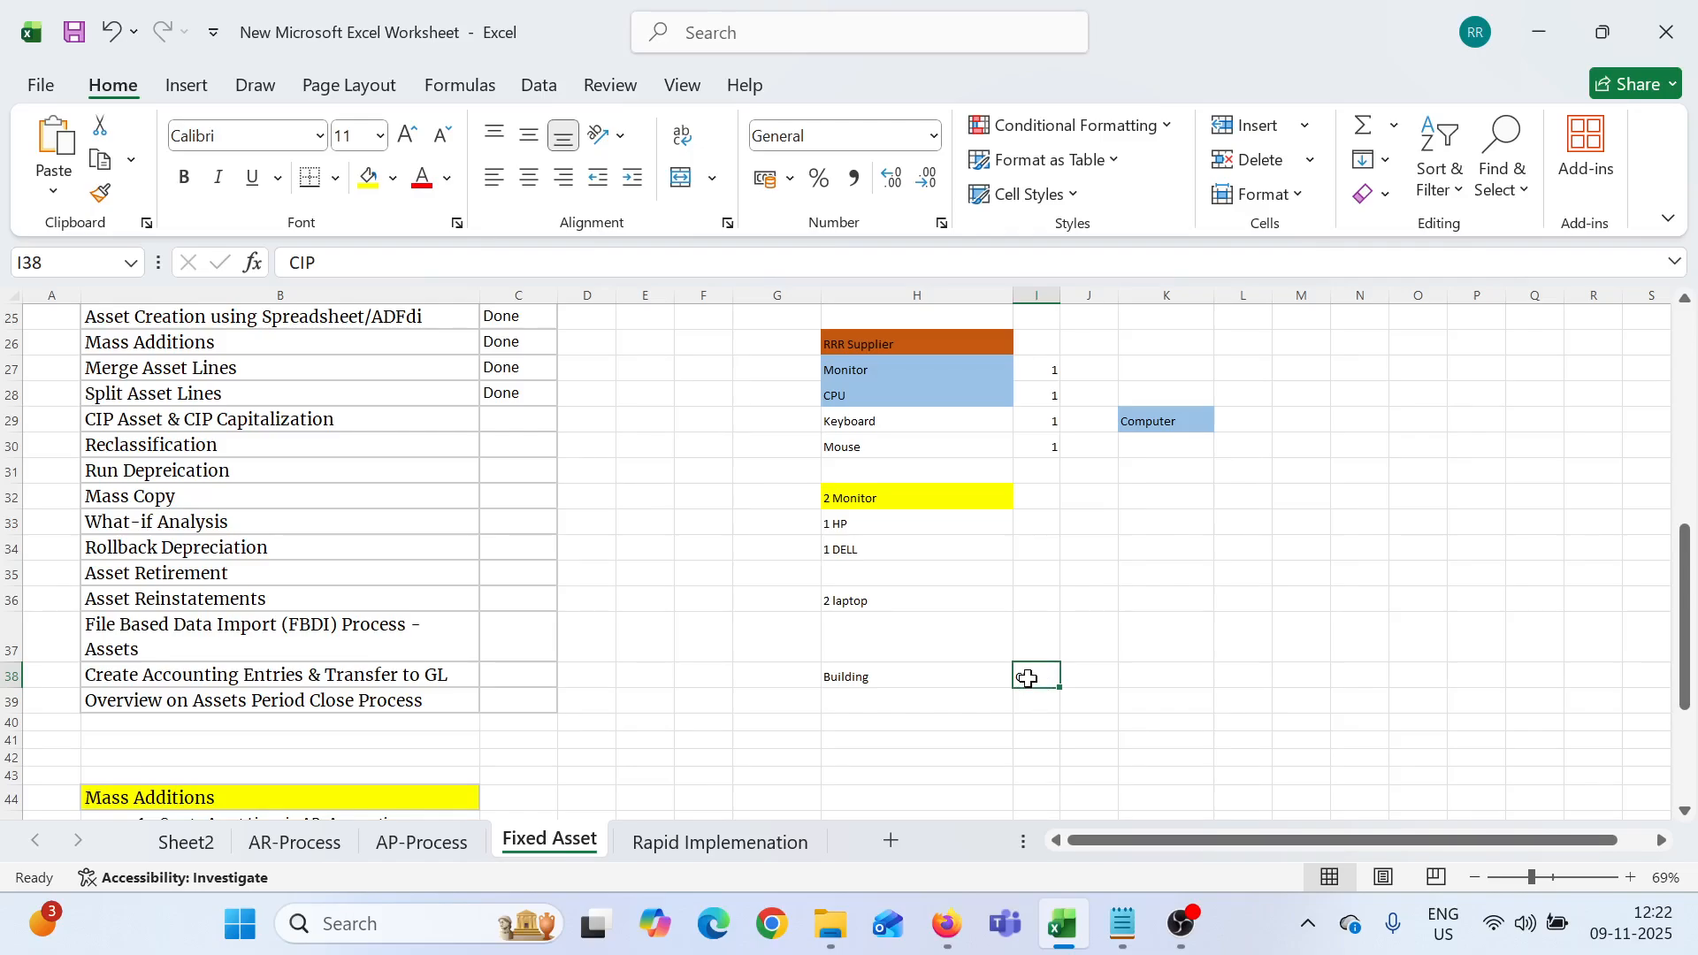
double_click(1103, 677)
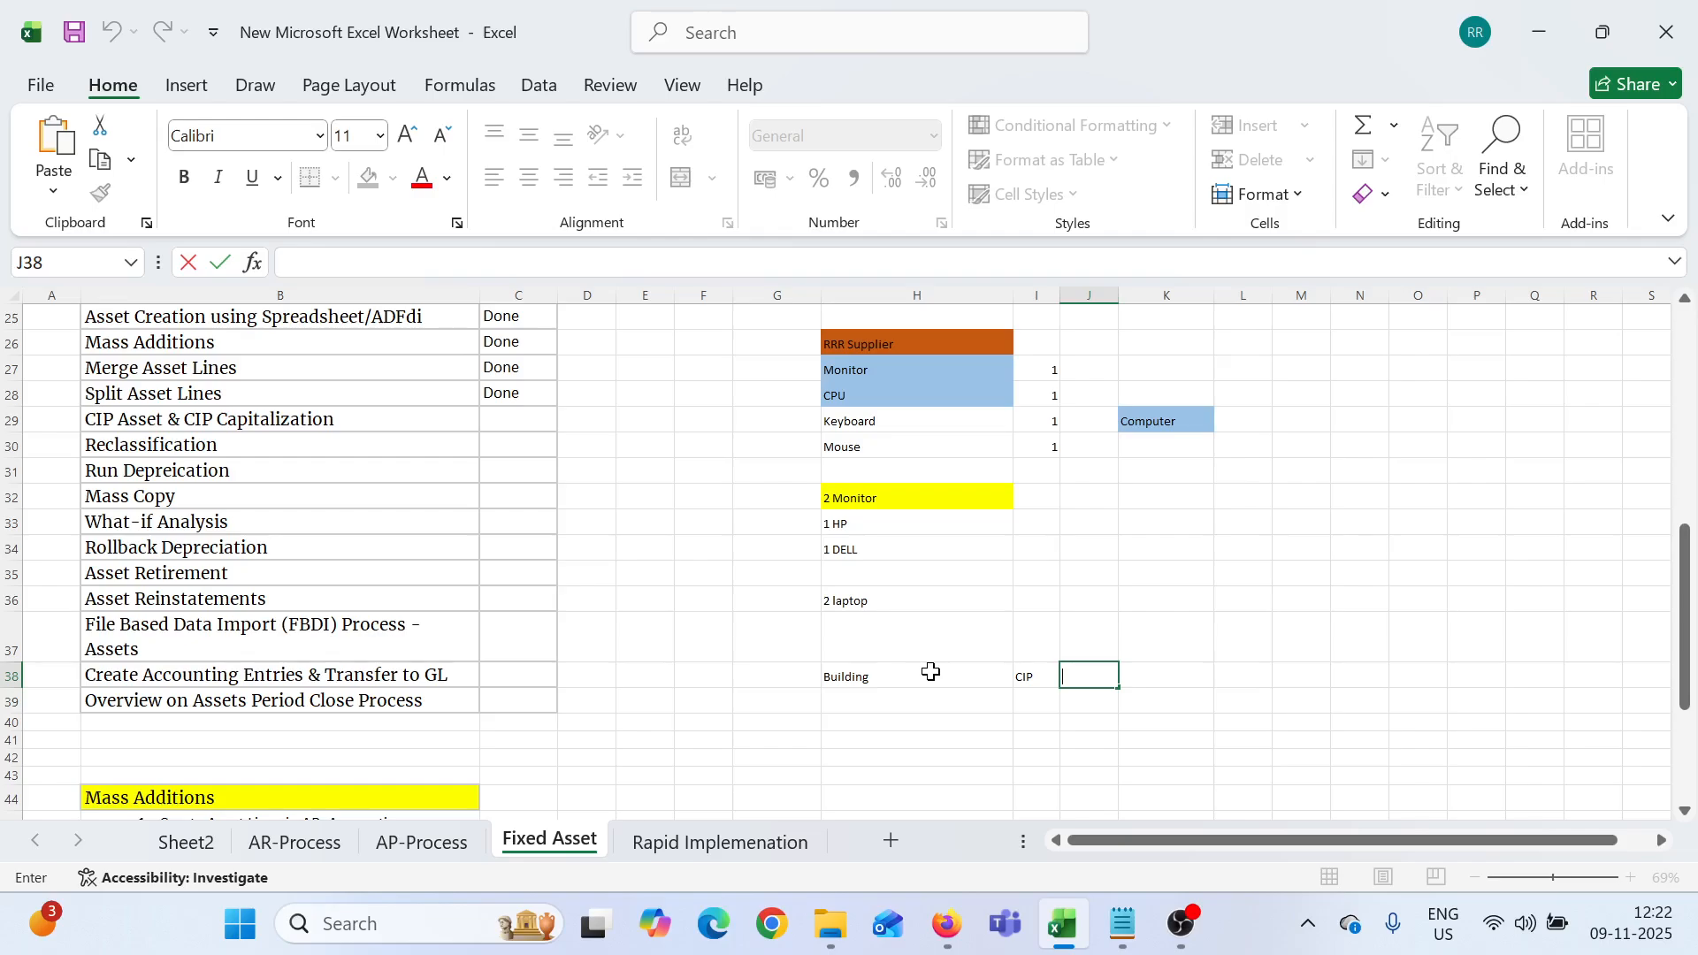
left_click(598, 676)
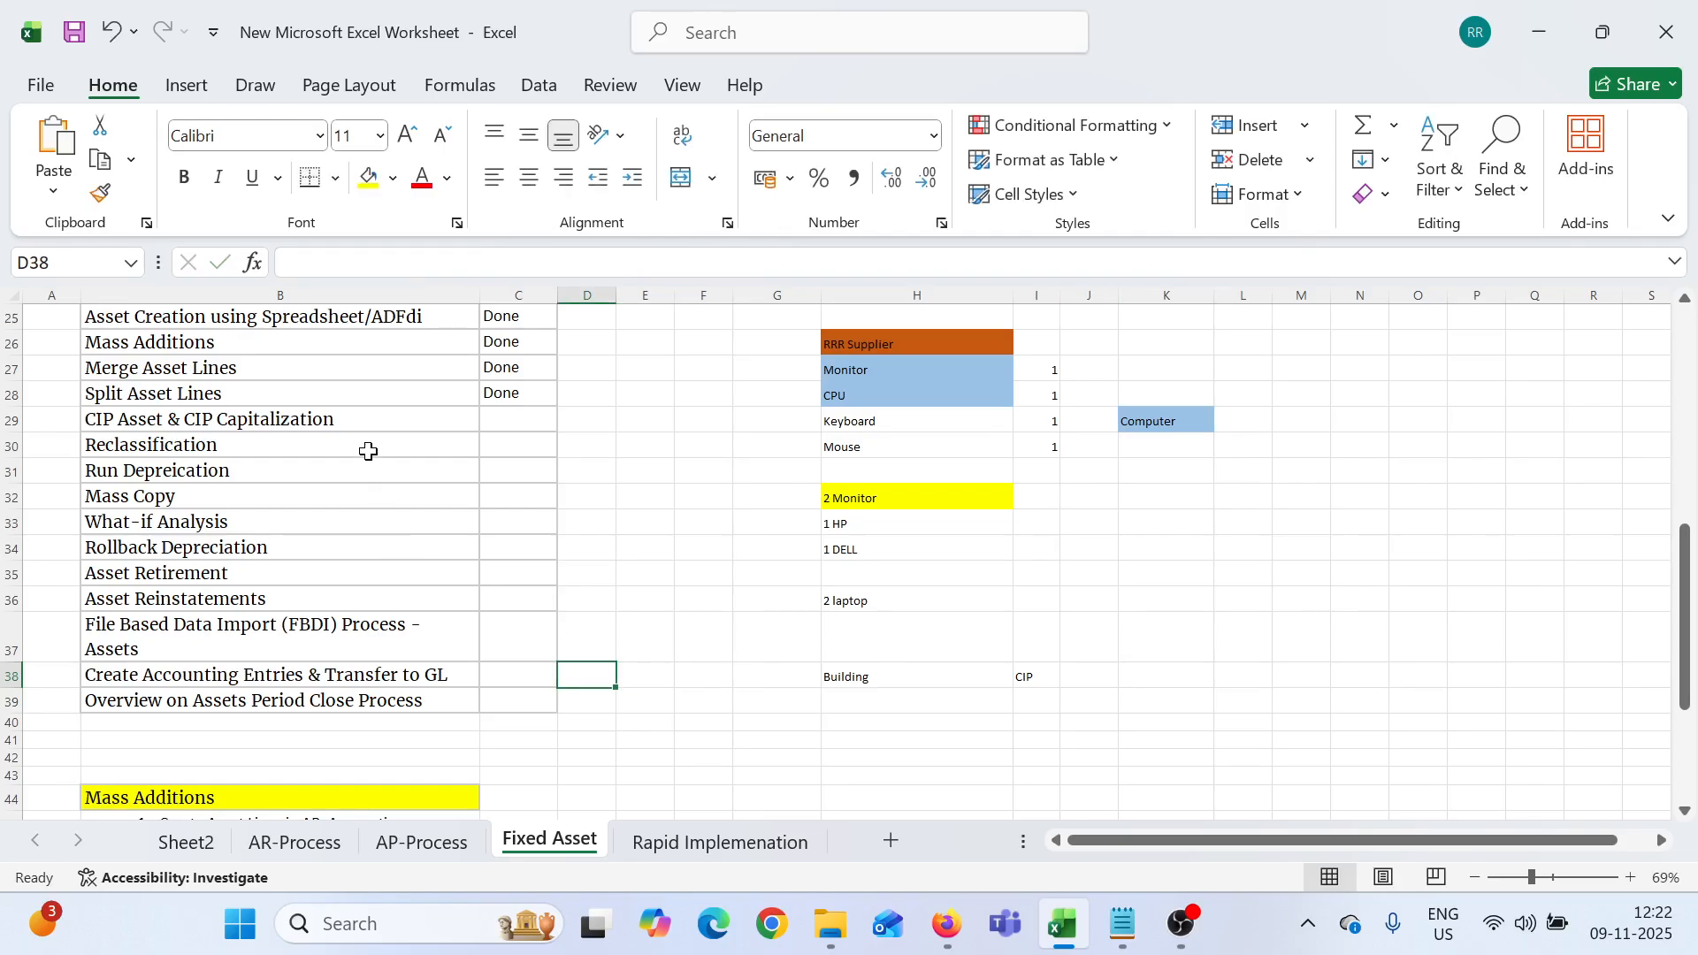
left_click(360, 421)
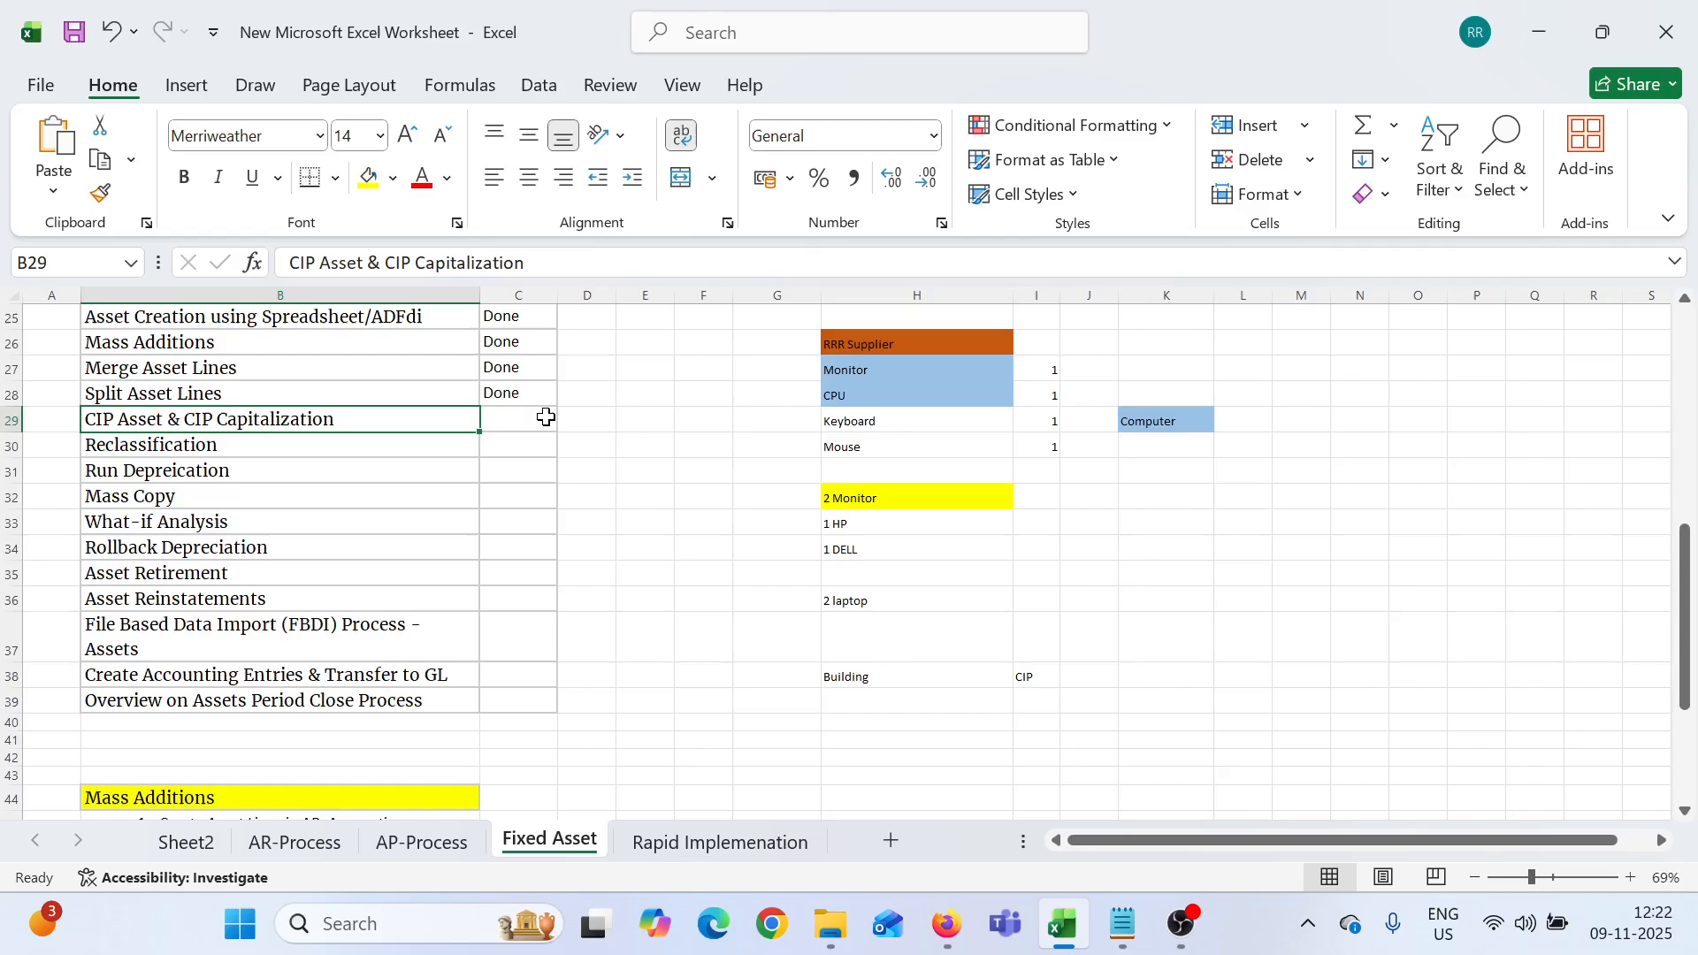
scroll(546, 421, "up", 2)
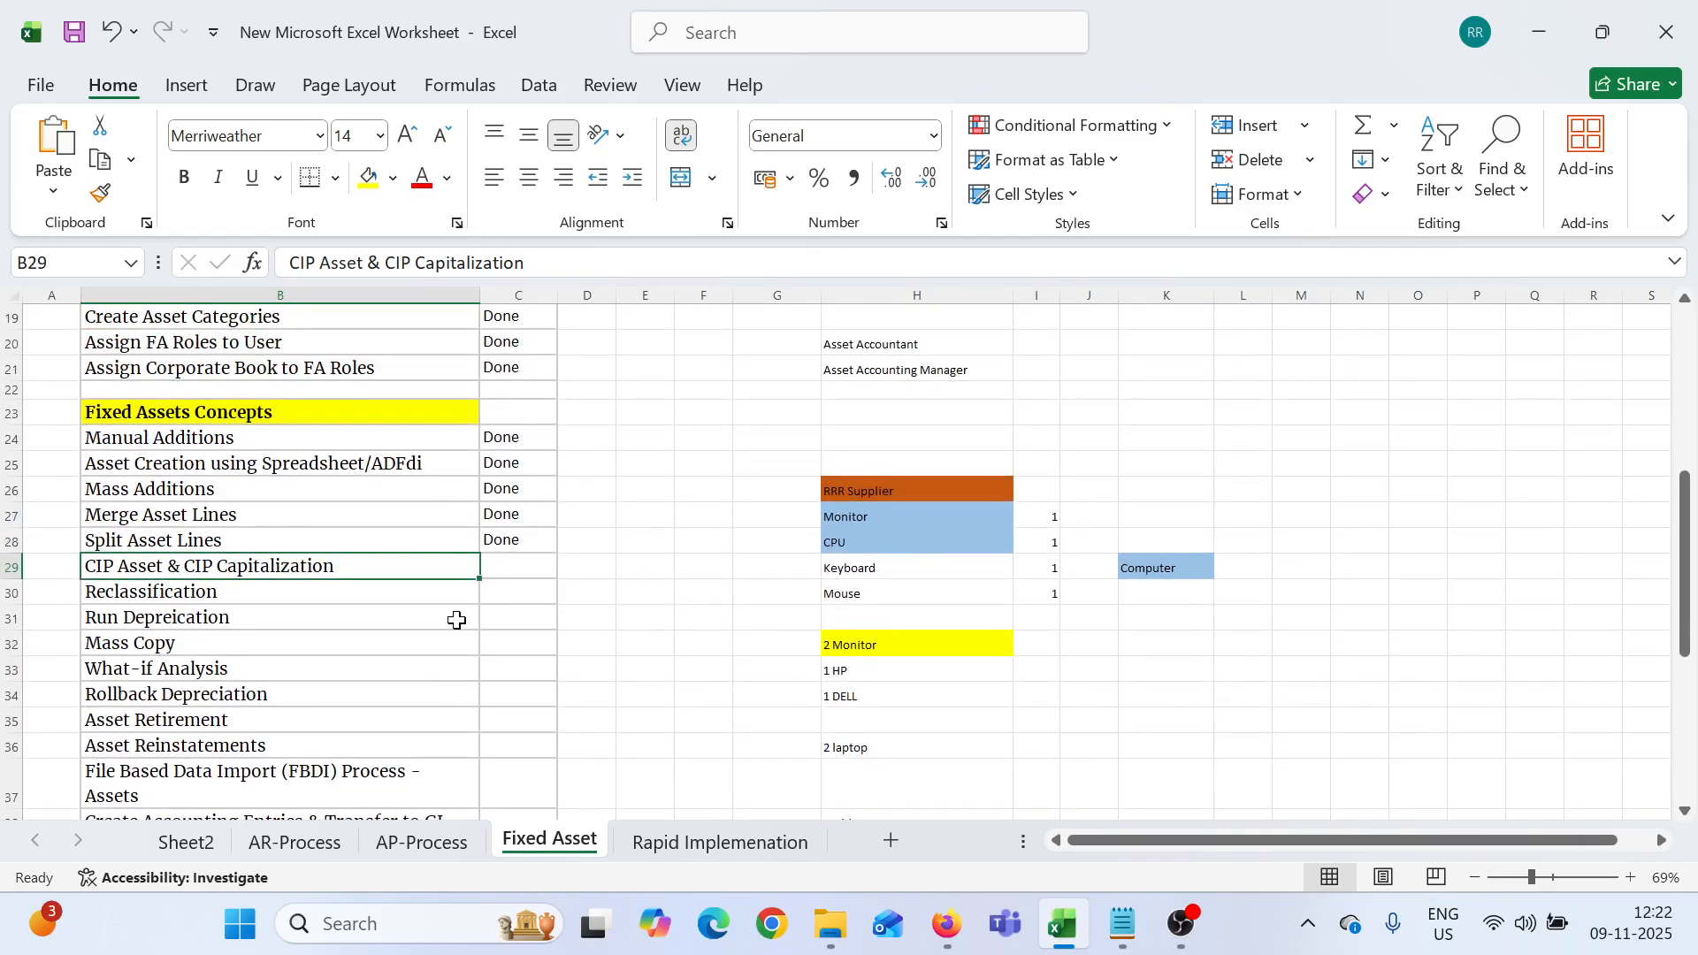
left_click(703, 618)
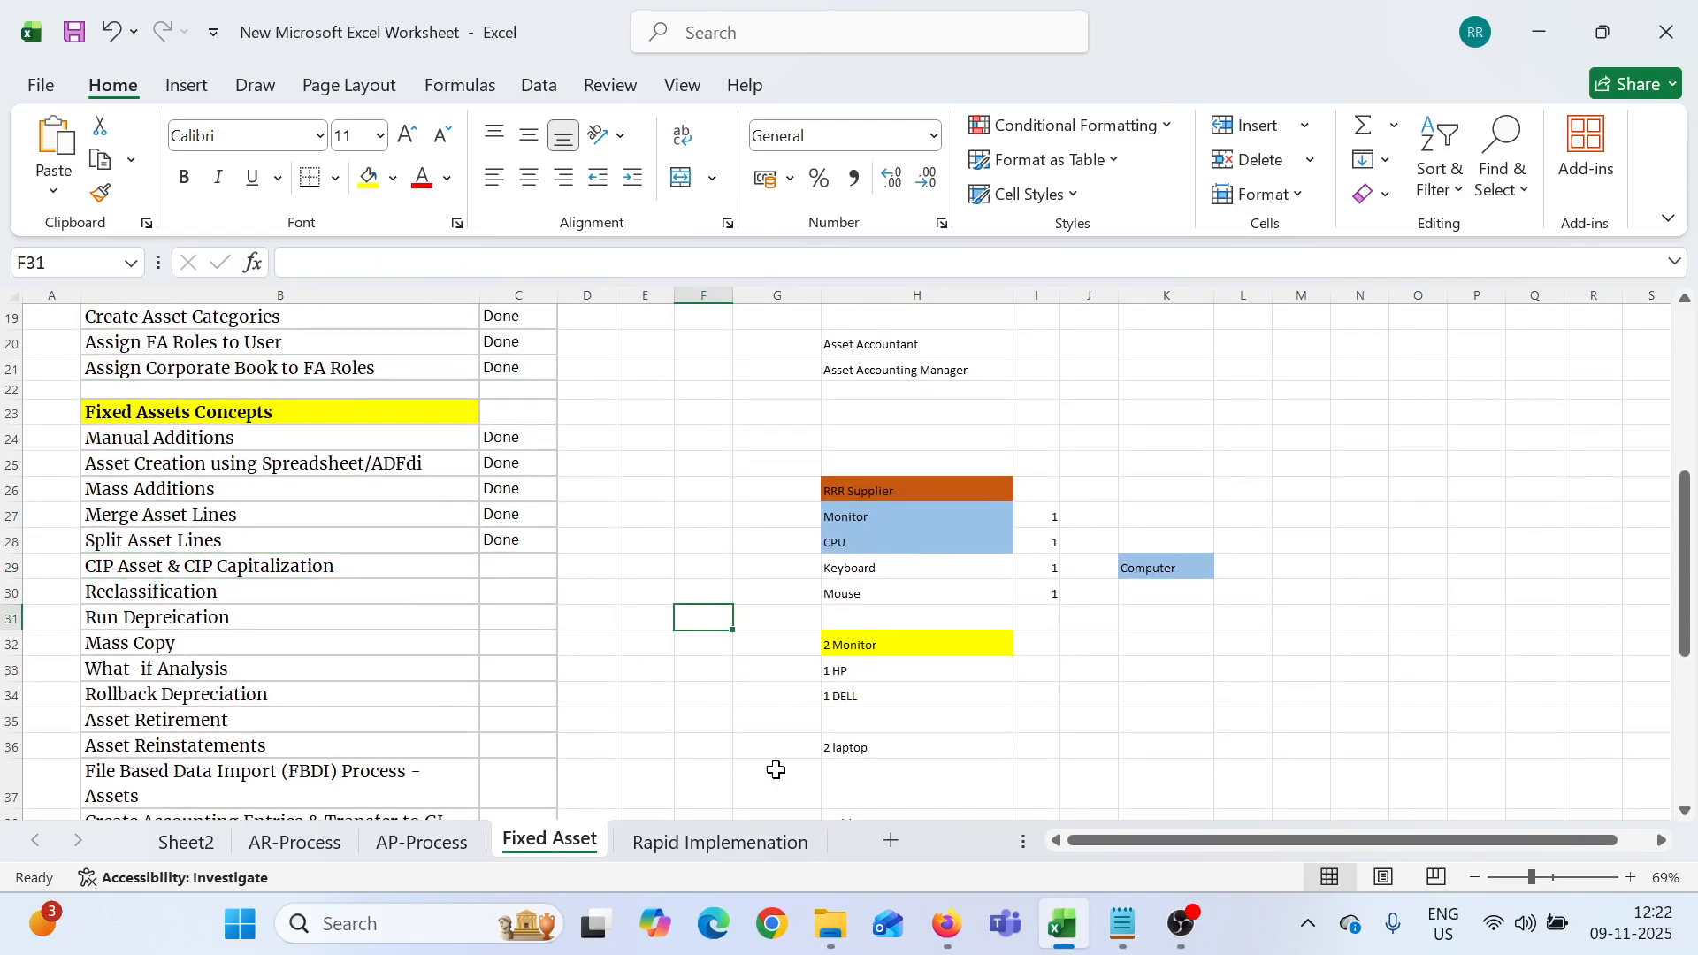
Switch to Oracle Fusion in Firefox and open the Assets work area under Fixed Assets
left_click(942, 935)
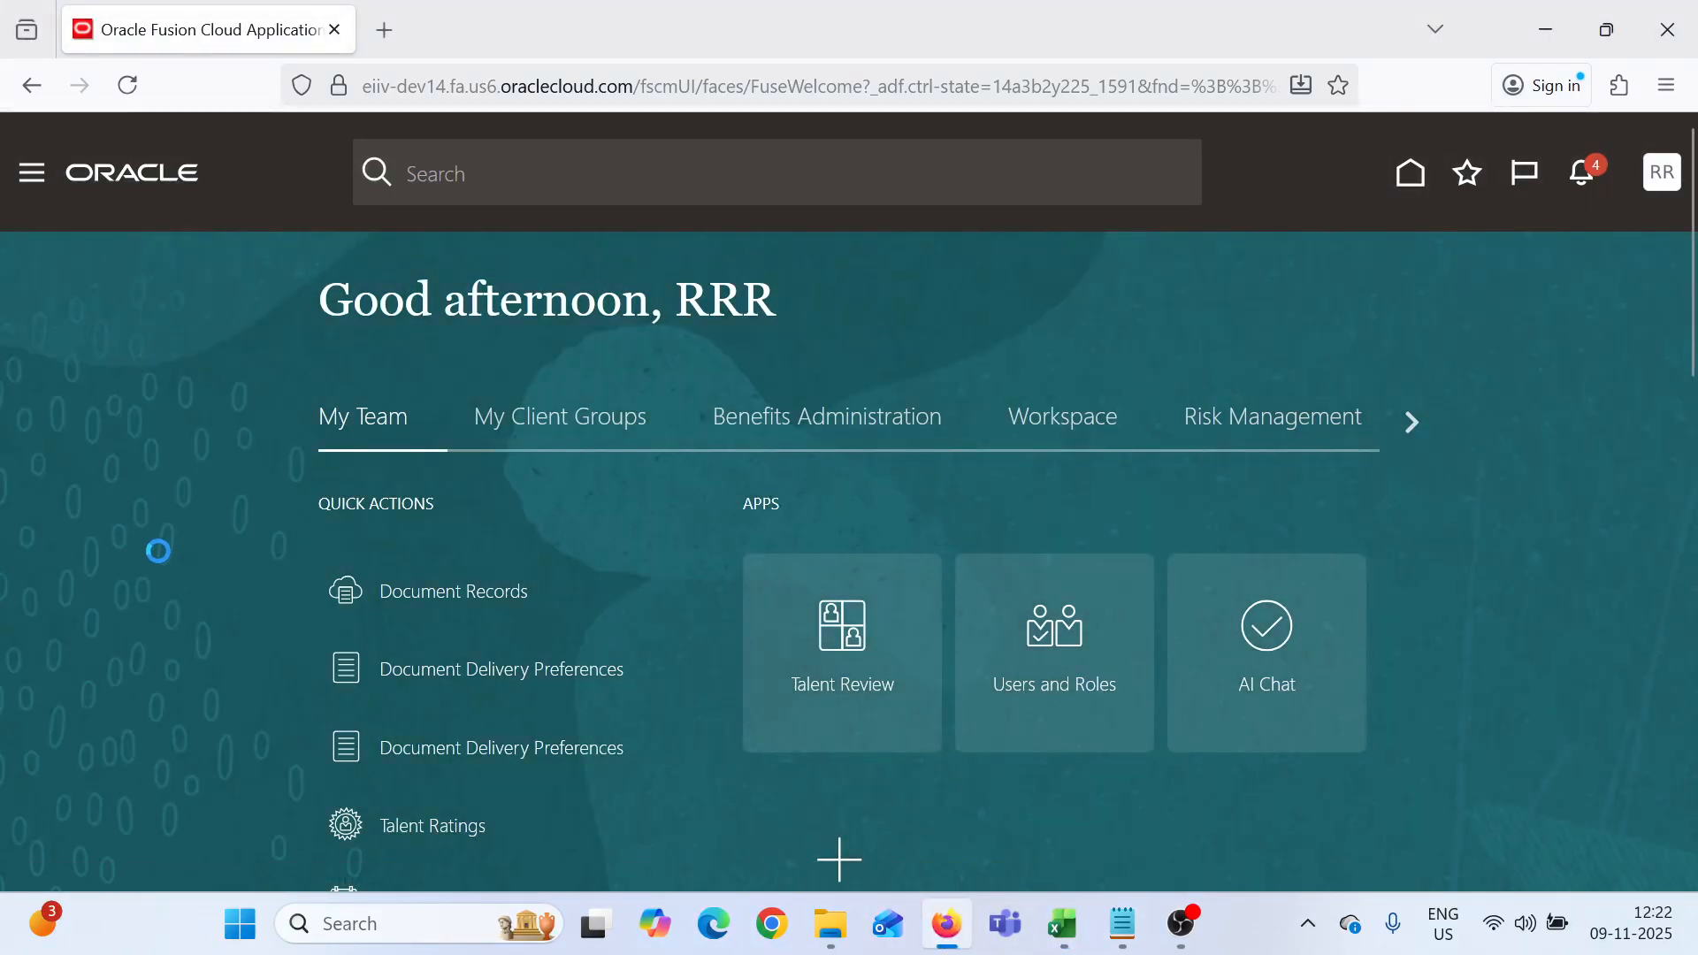
scroll(160, 561, "down", 10)
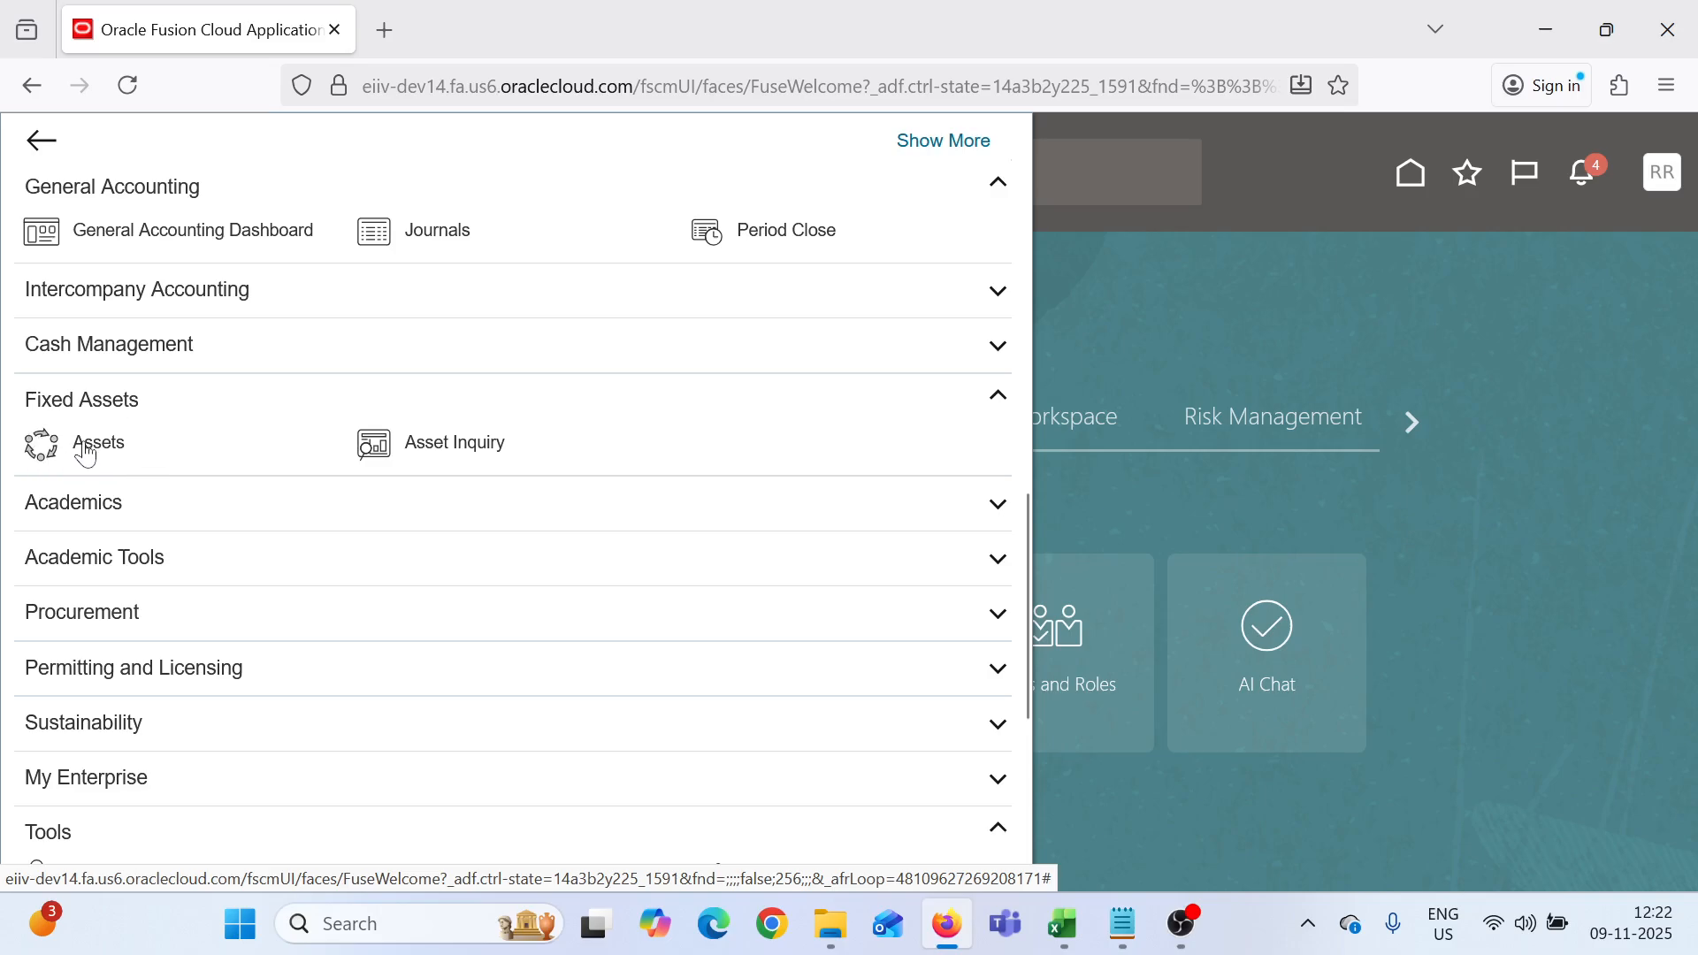
left_click(412, 364)
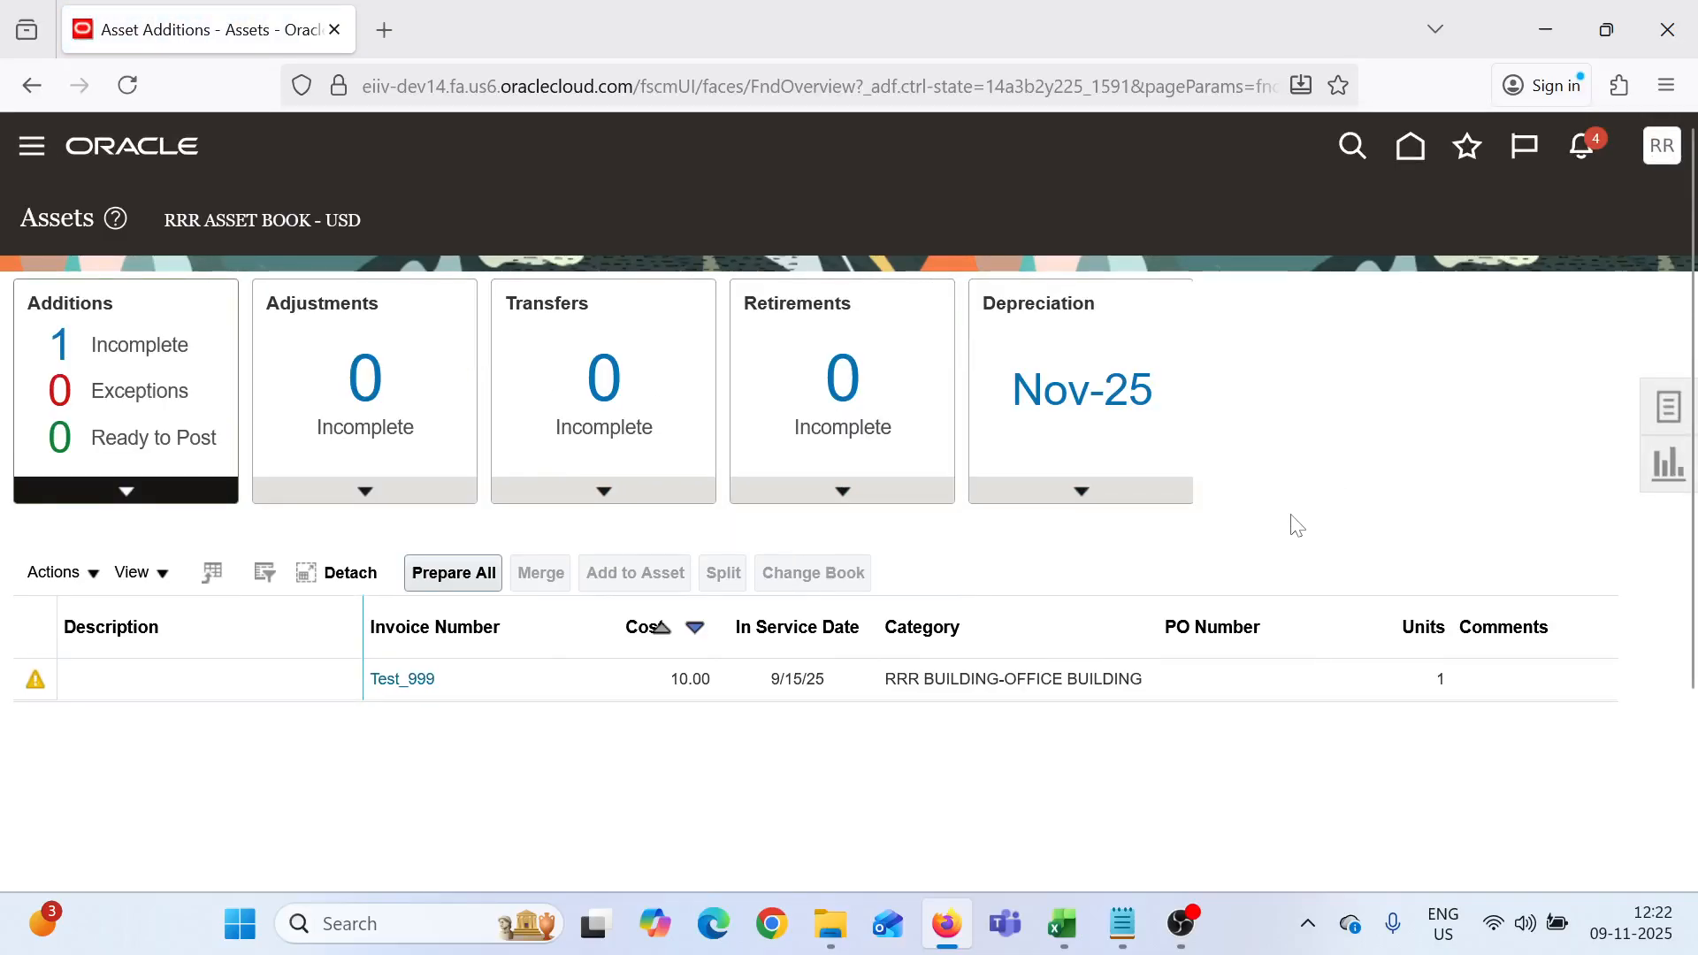
left_click(1671, 409)
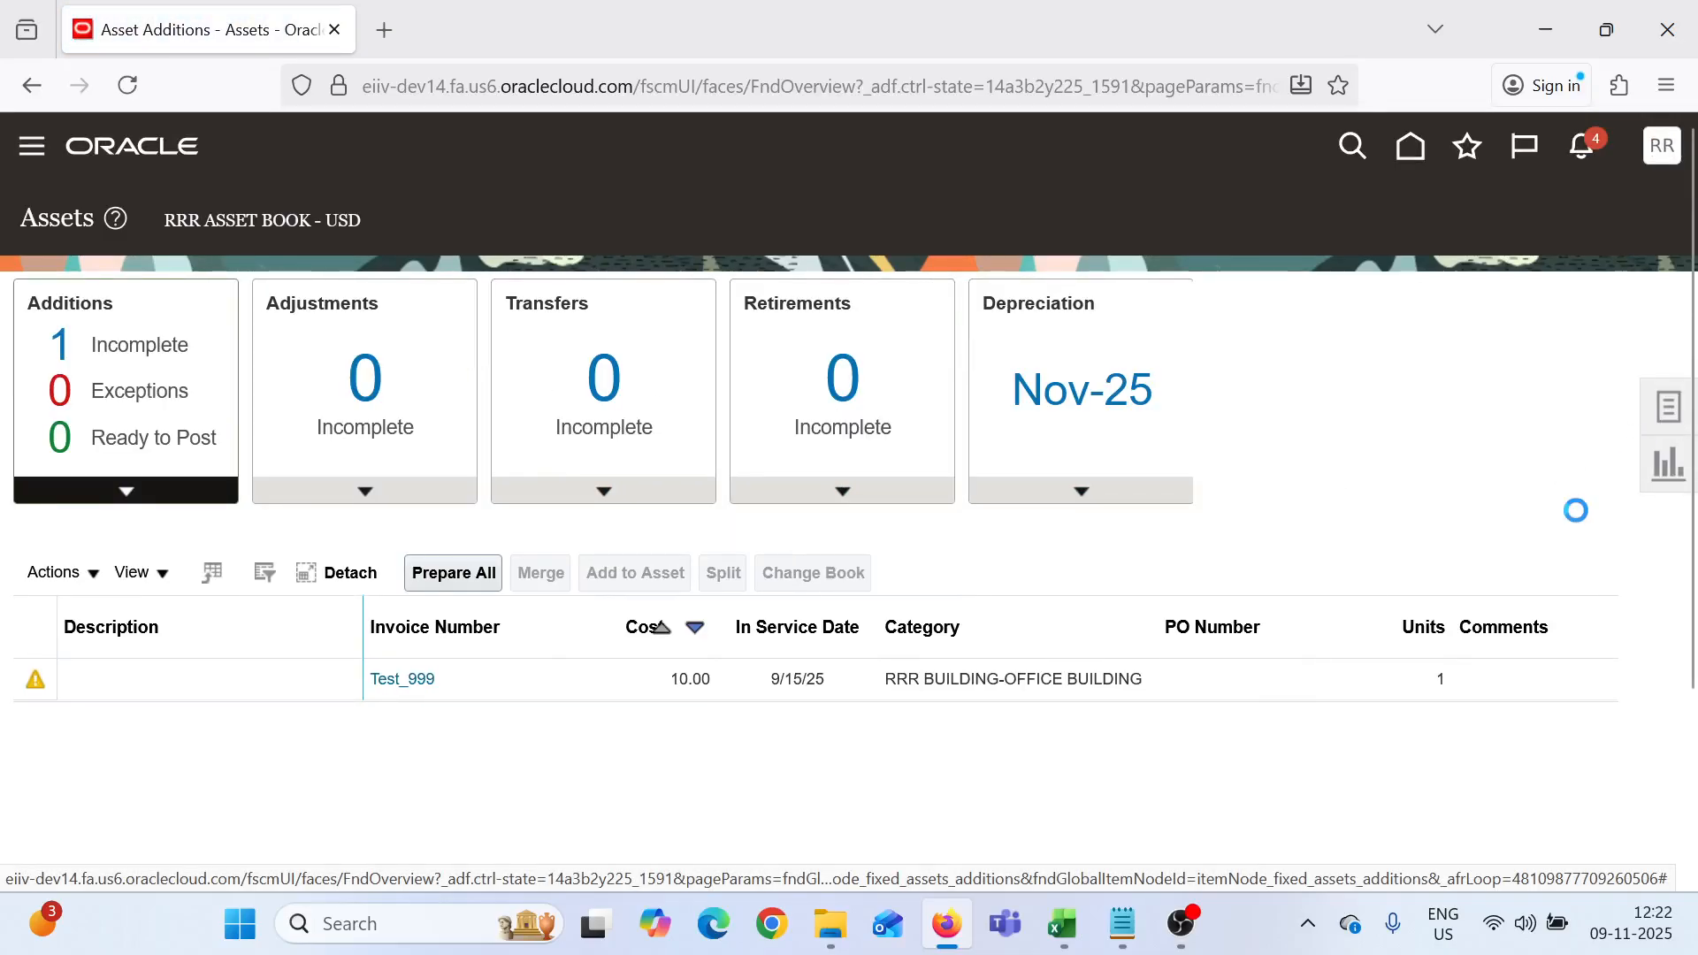
left_click(1444, 244)
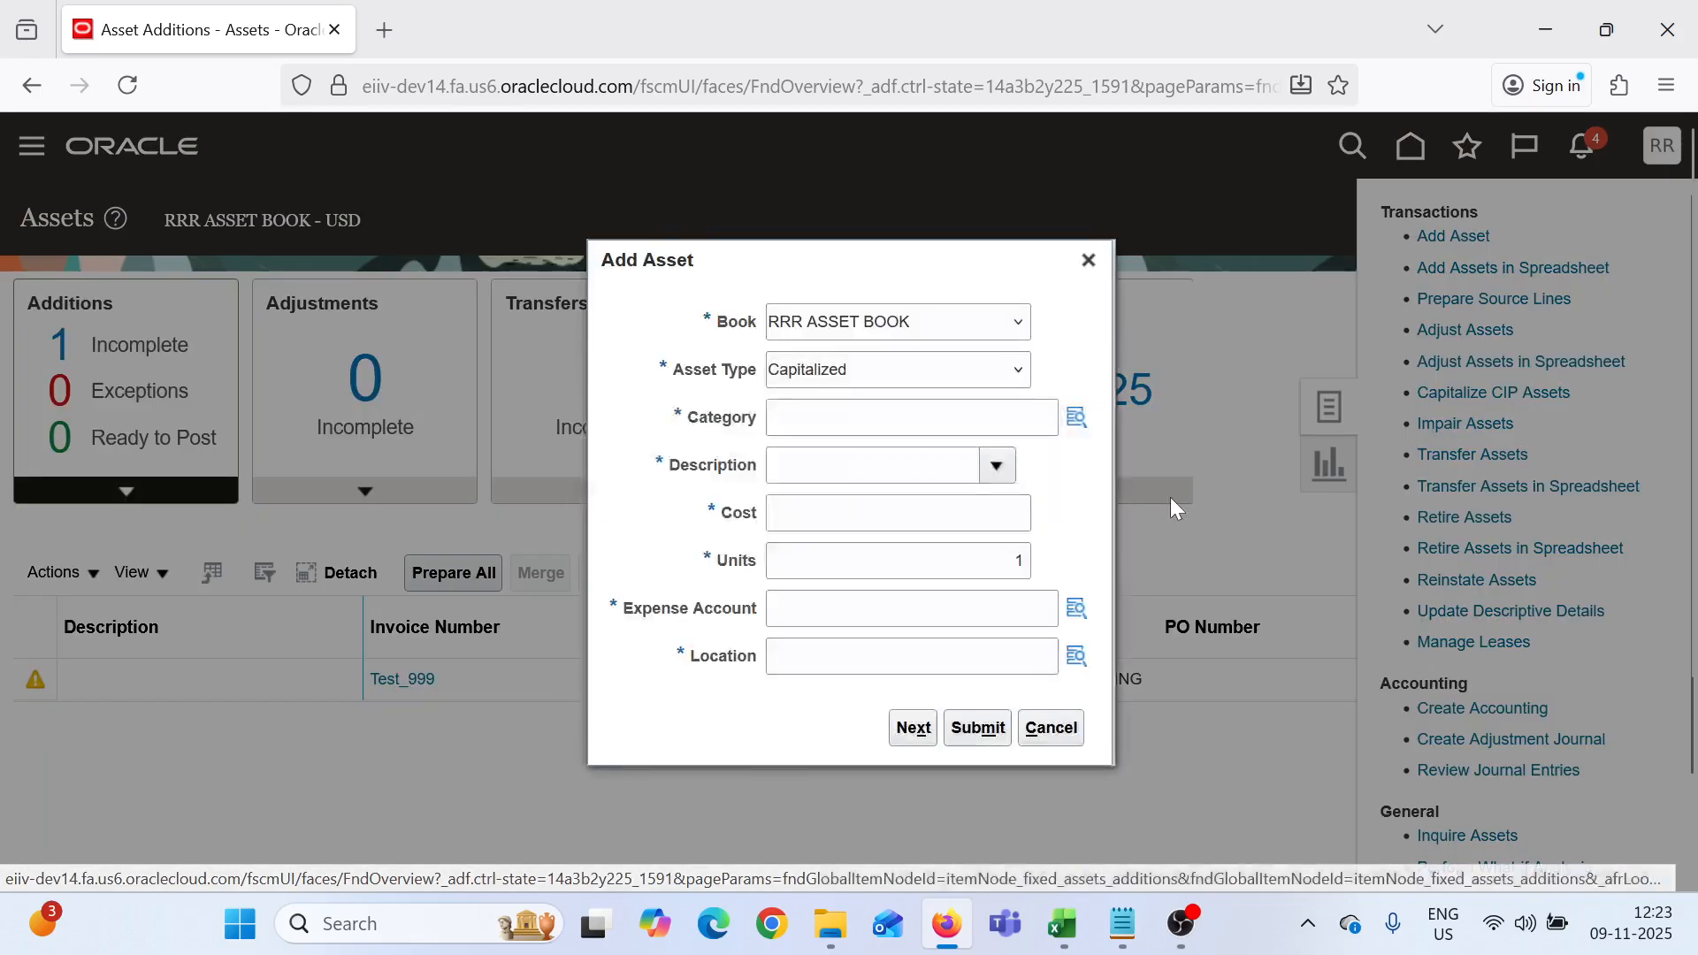
left_click(1089, 260)
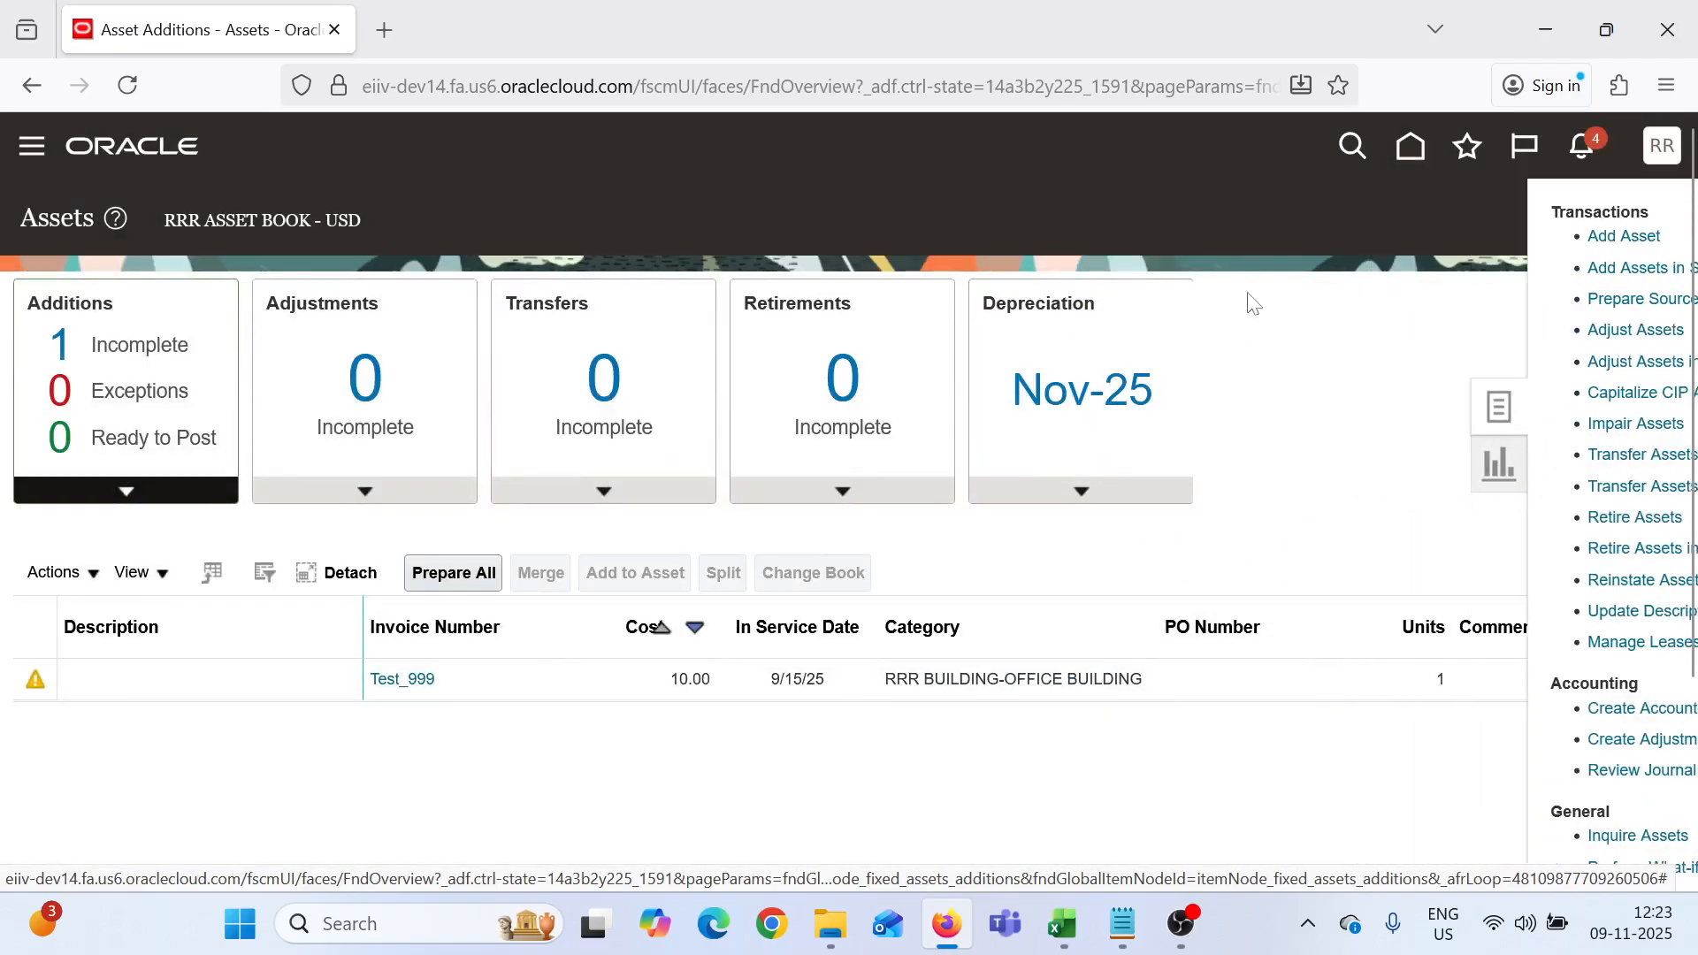
Go to Setup and Maintenance, search the tasks for "Manage Asset Cate" and open the Manage Asset Categories task
left_click(1662, 146)
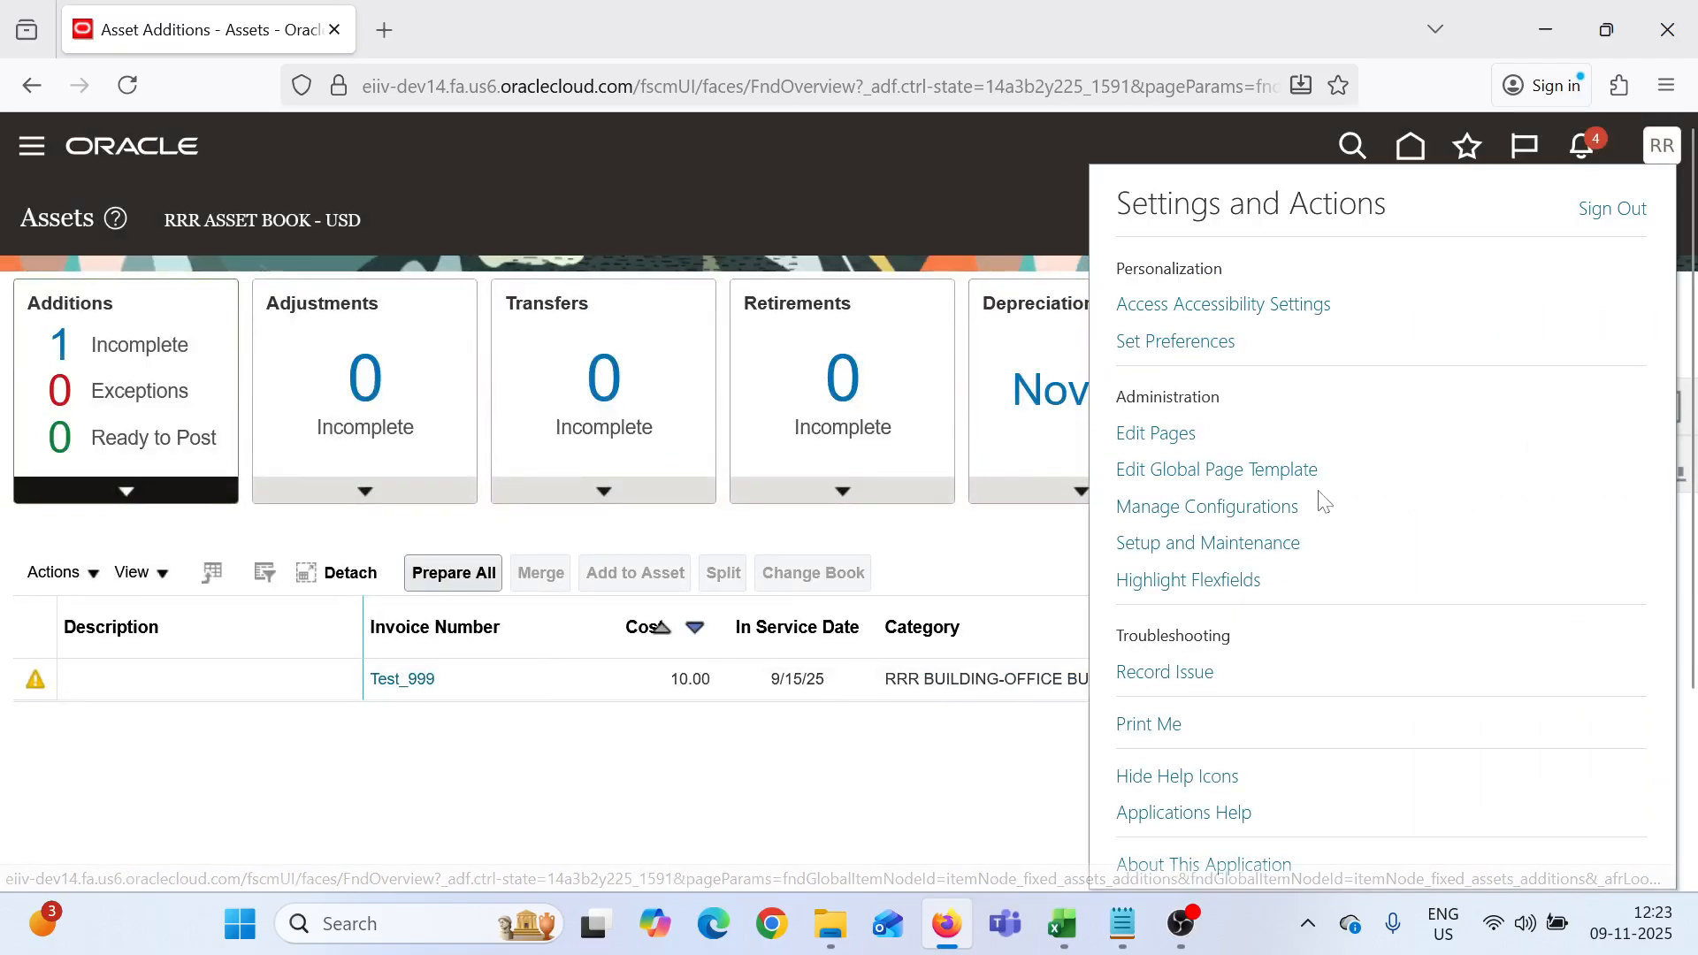
left_click(1239, 545)
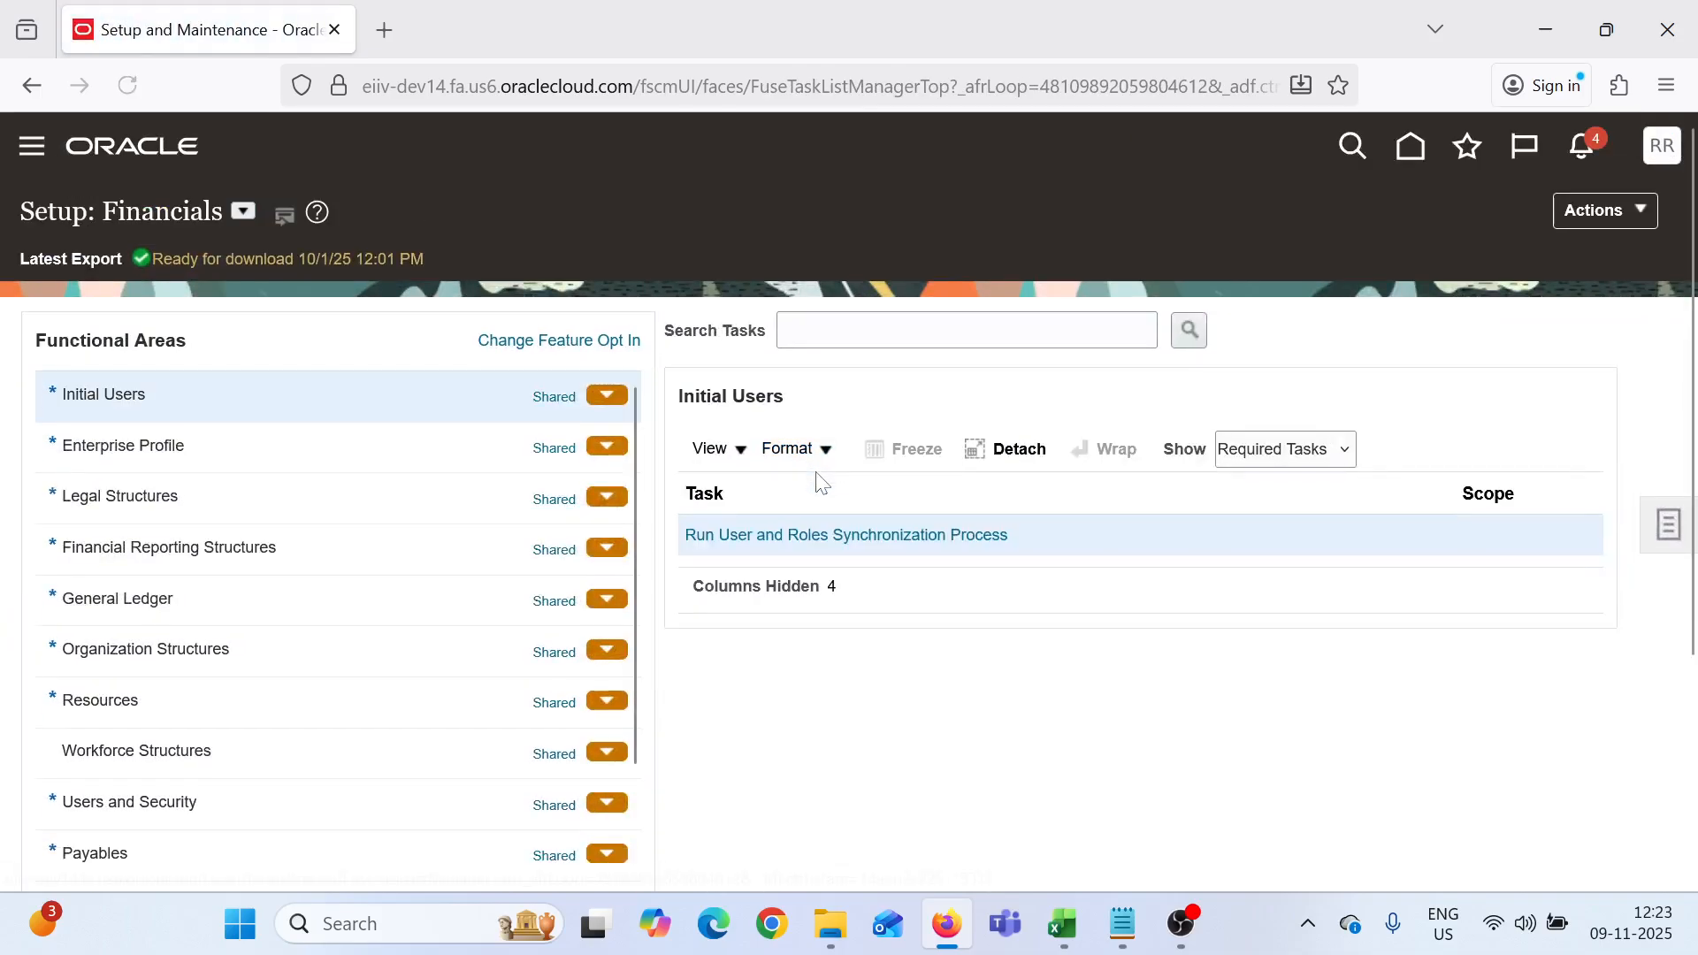
left_click(829, 331)
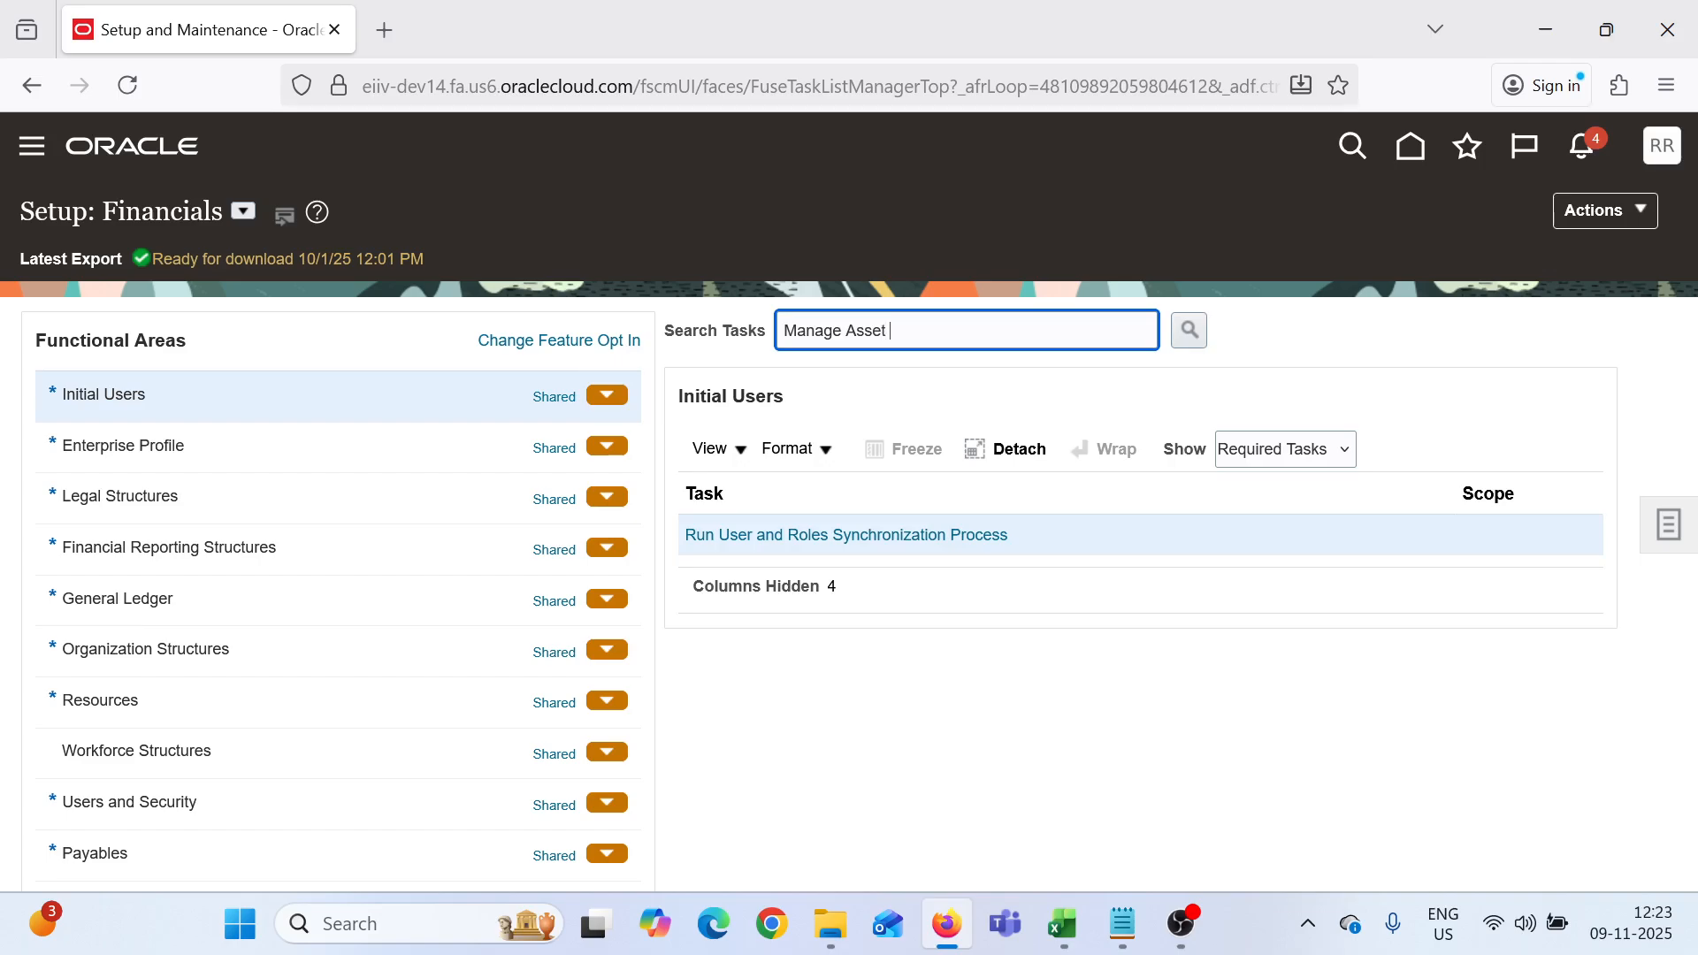
key("Return")
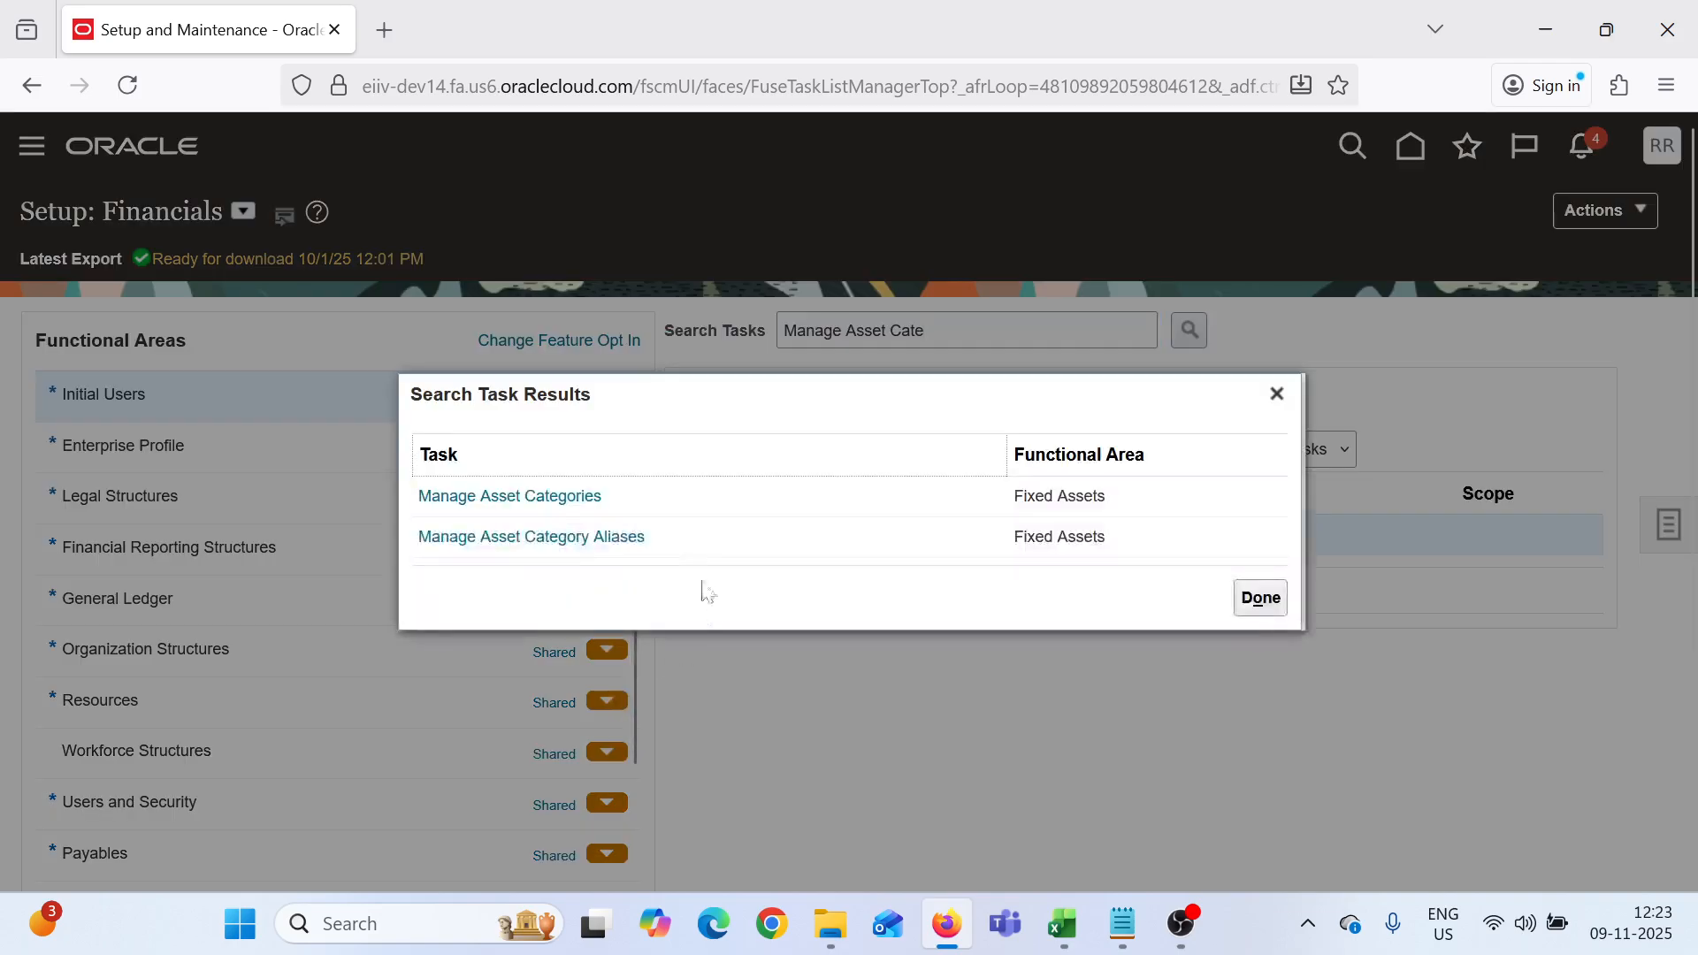
left_click(549, 509)
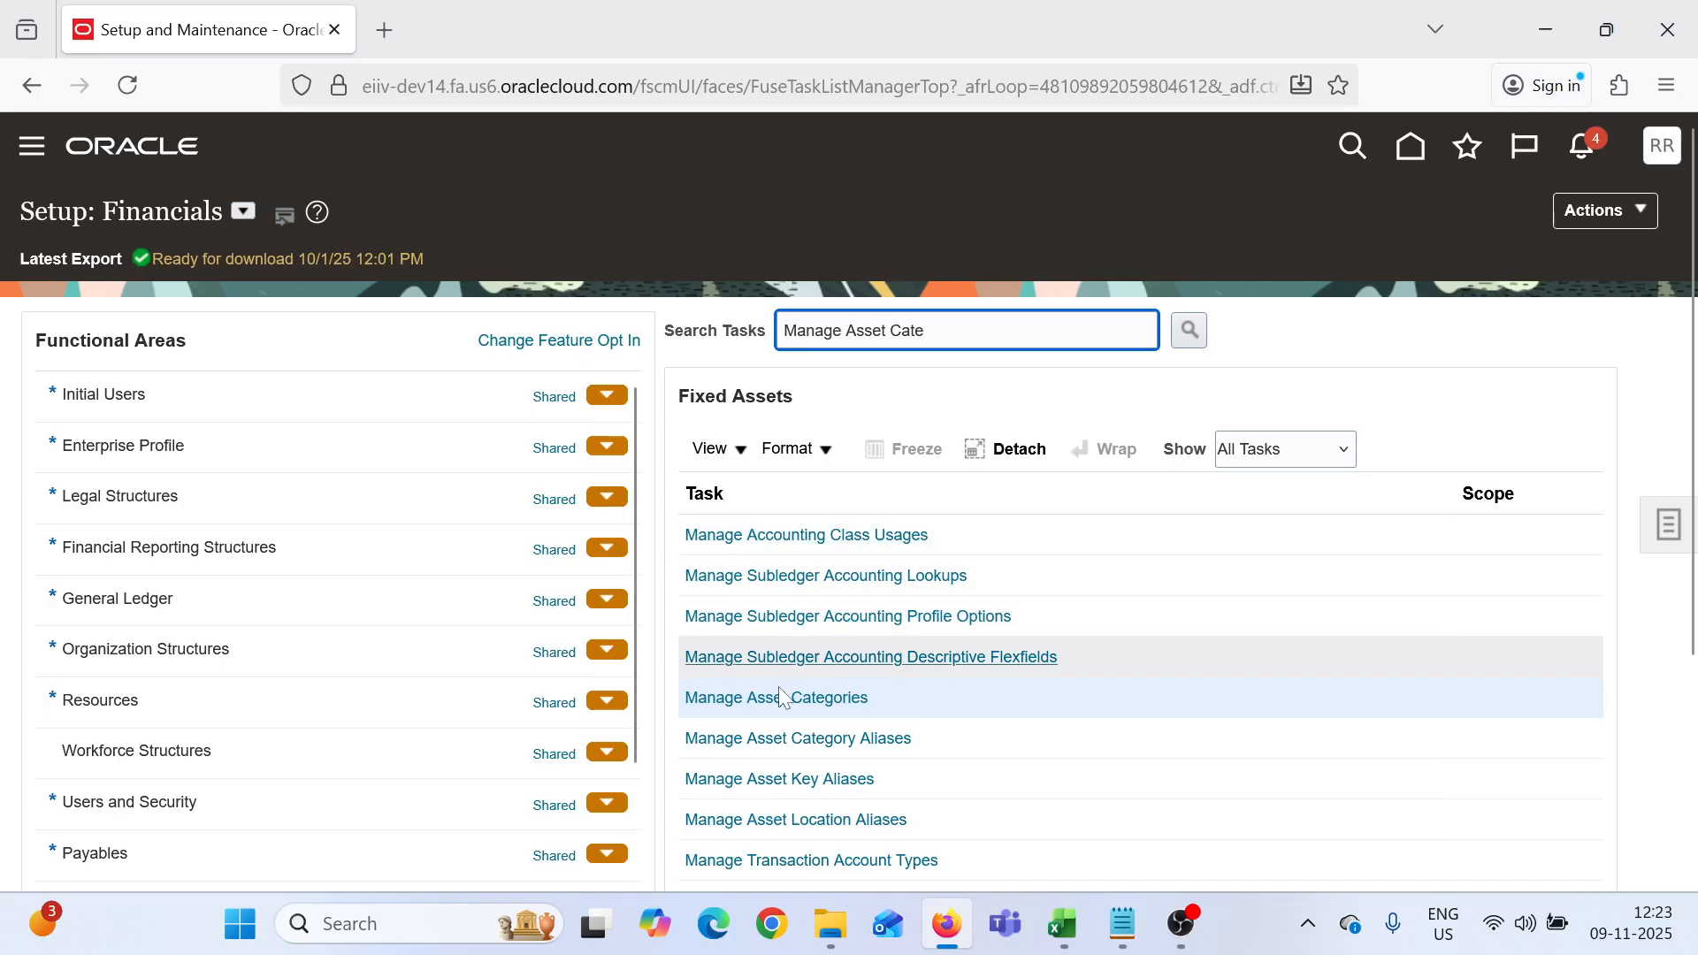
left_click(783, 700)
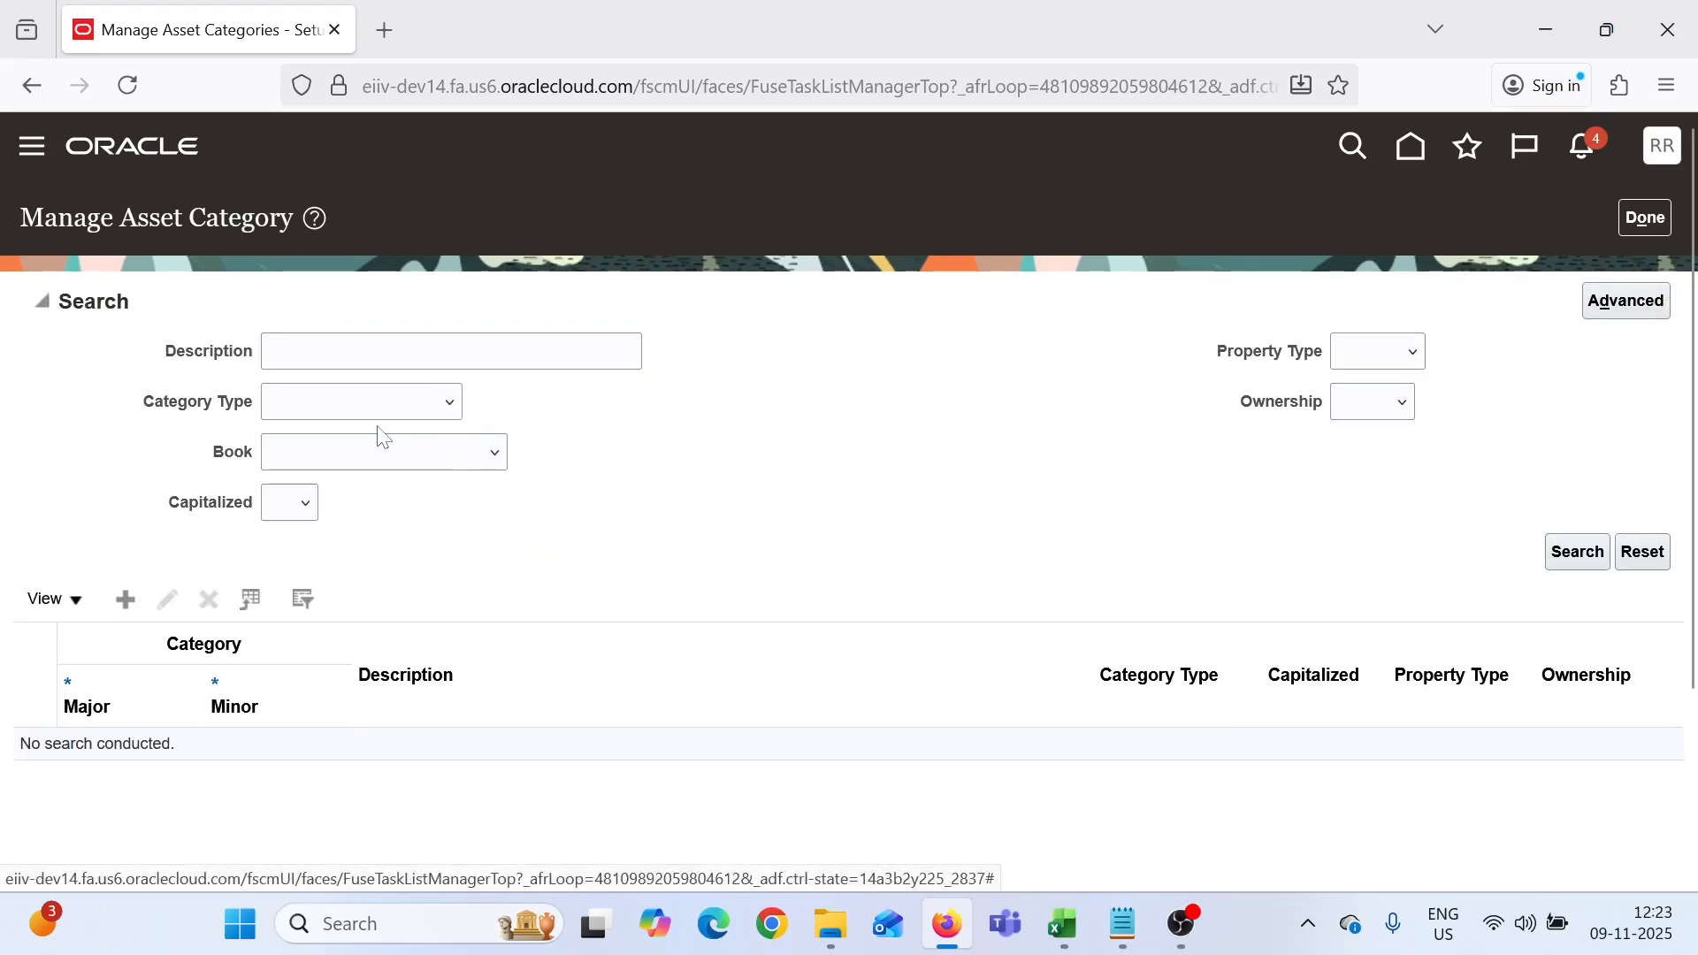
Search asset categories for the book RRR ASSET BOOK and open the RRR BUILDING-OFFICE BUILDING category for editing
left_click(357, 453)
scroll(372, 575, "down", 8)
left_click(371, 721)
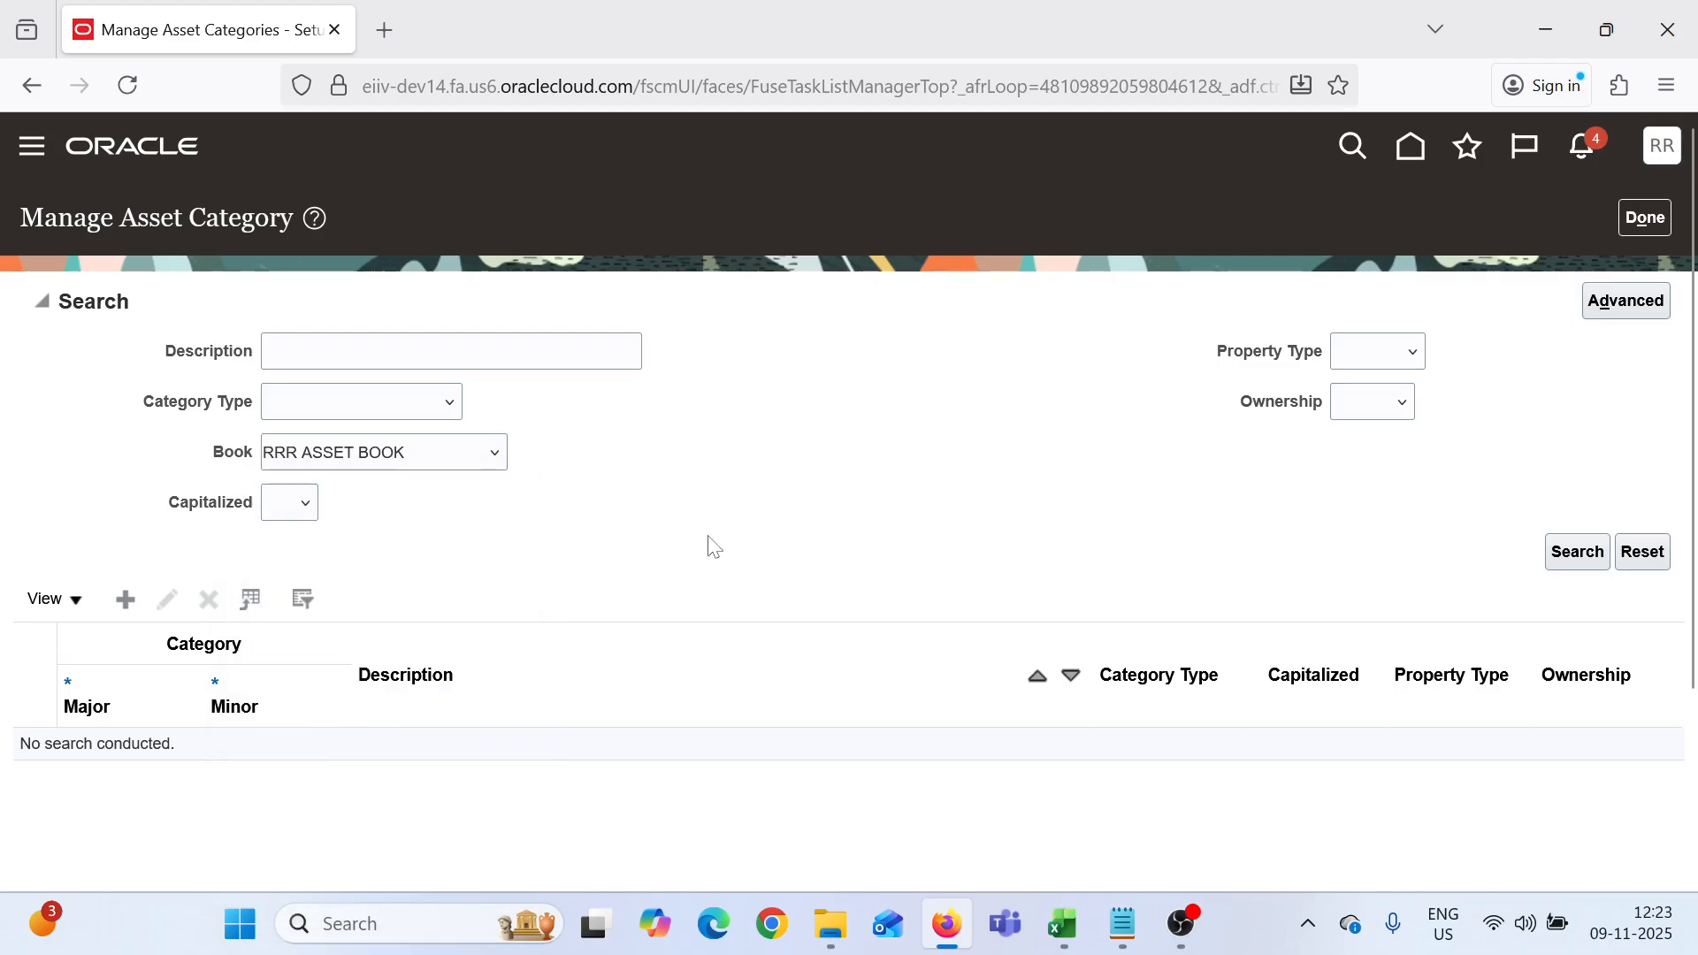
left_click(1577, 552)
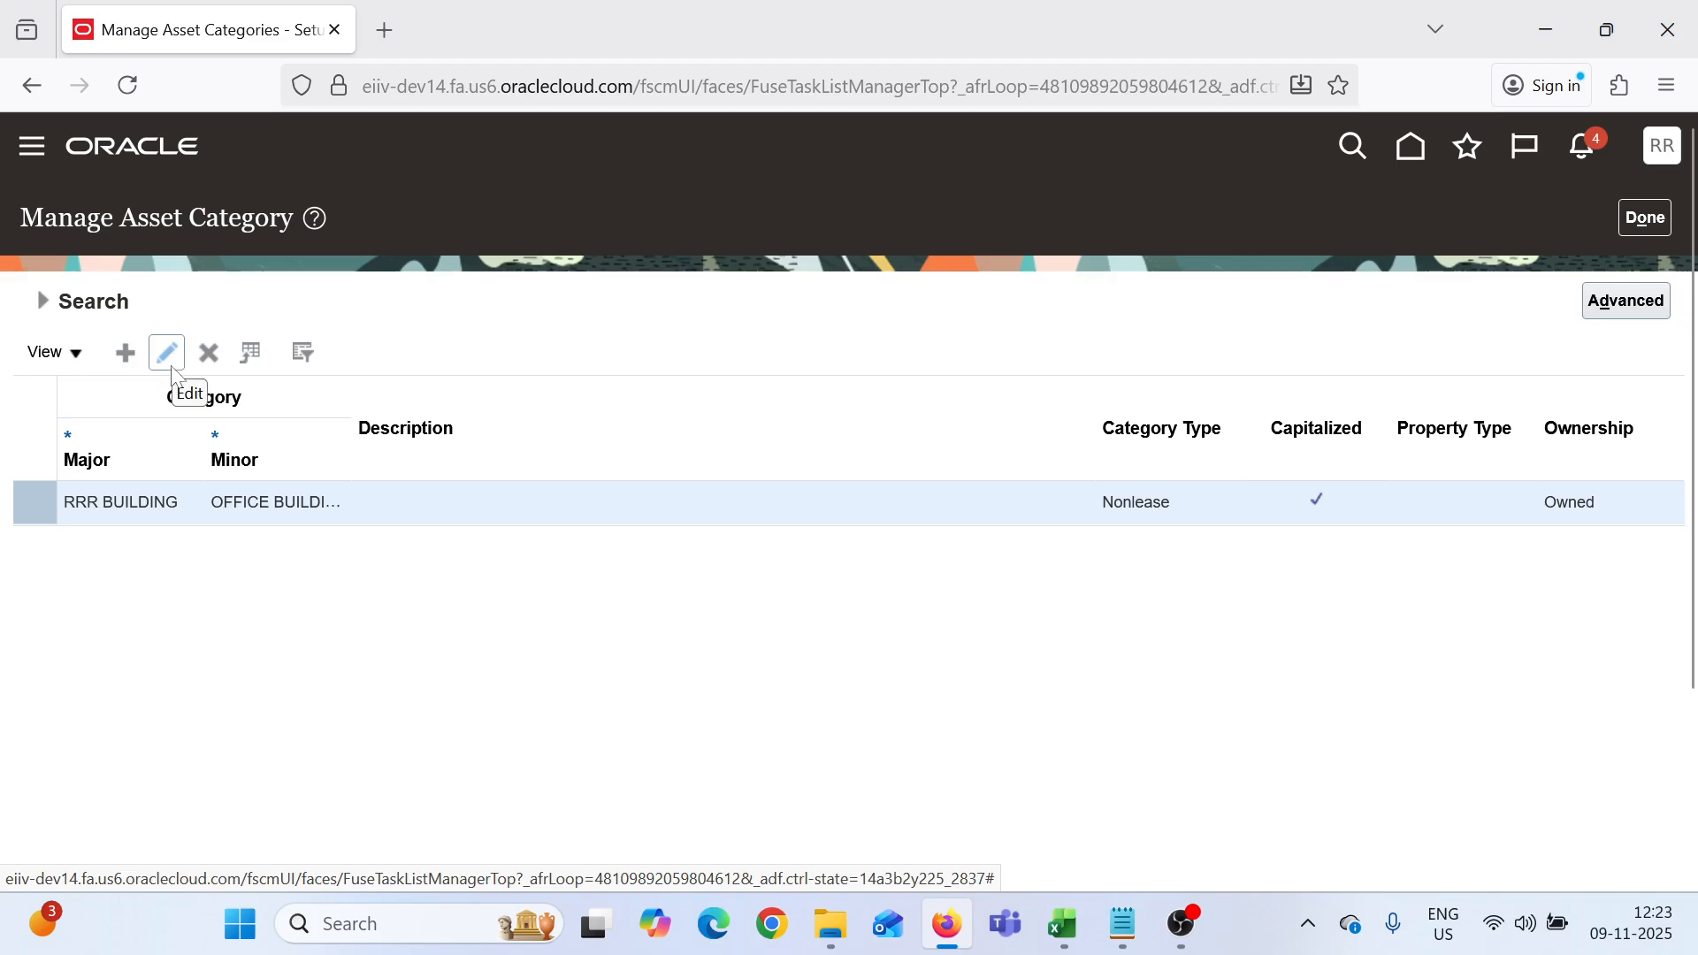
left_click(166, 353)
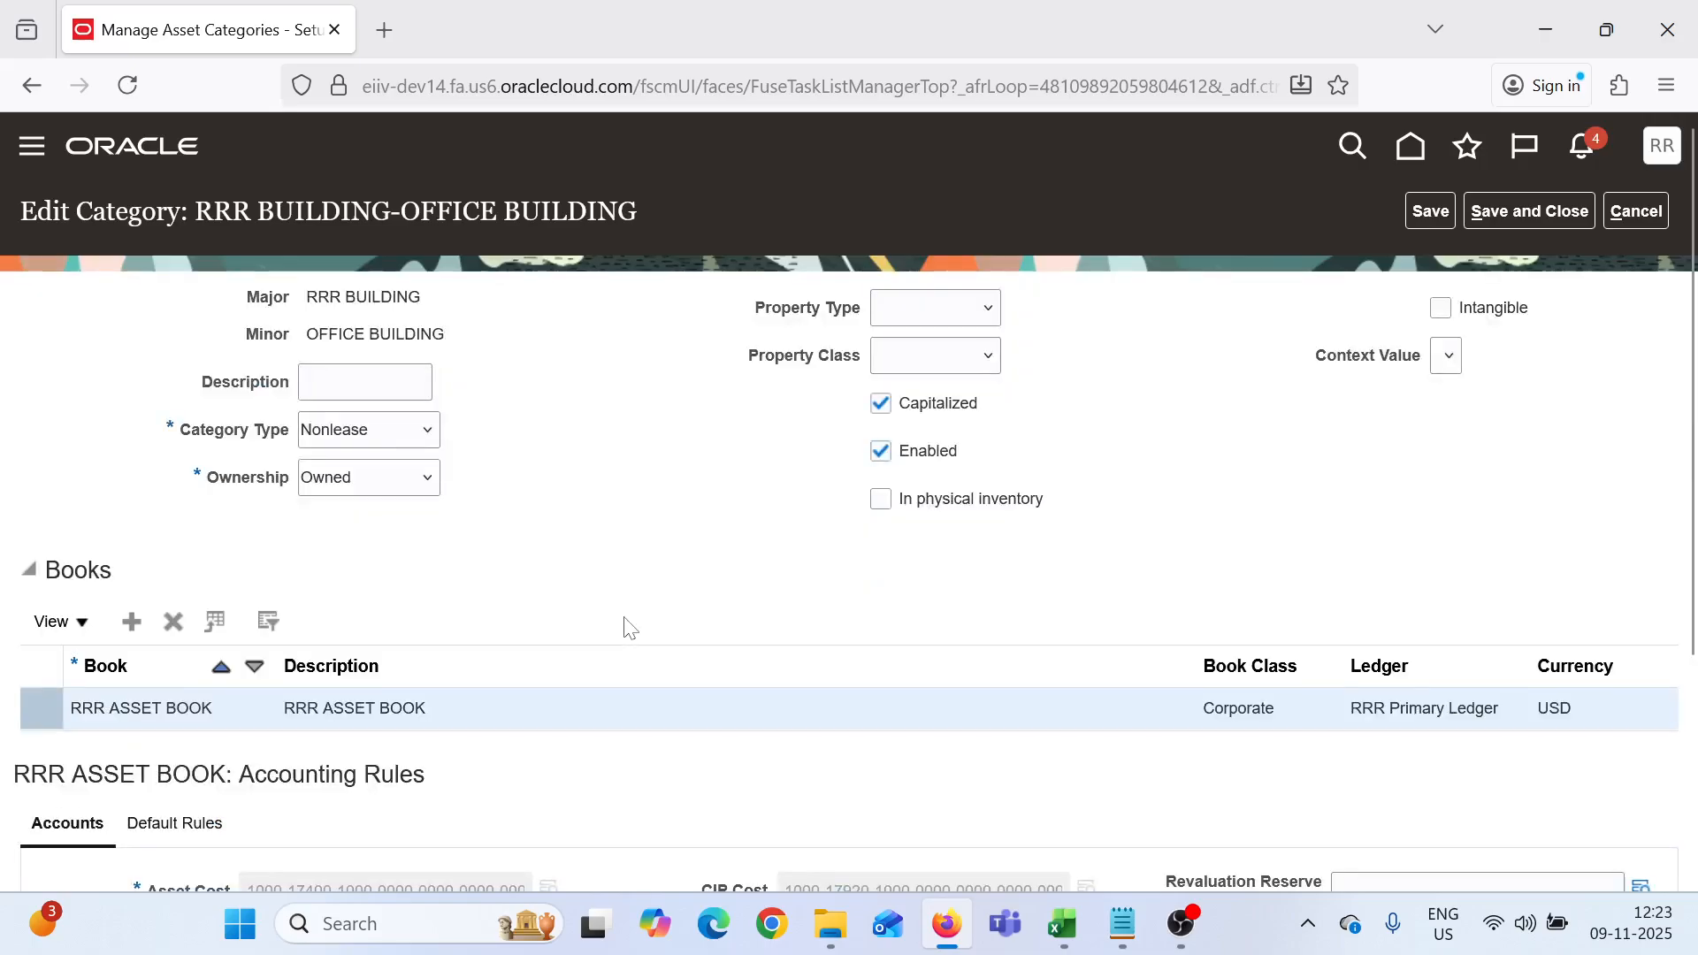
Check the category's CIP Cost and CIP Clearing accounts for RRR ASSET BOOK, and save and close the category
scroll(625, 625, "down", 3)
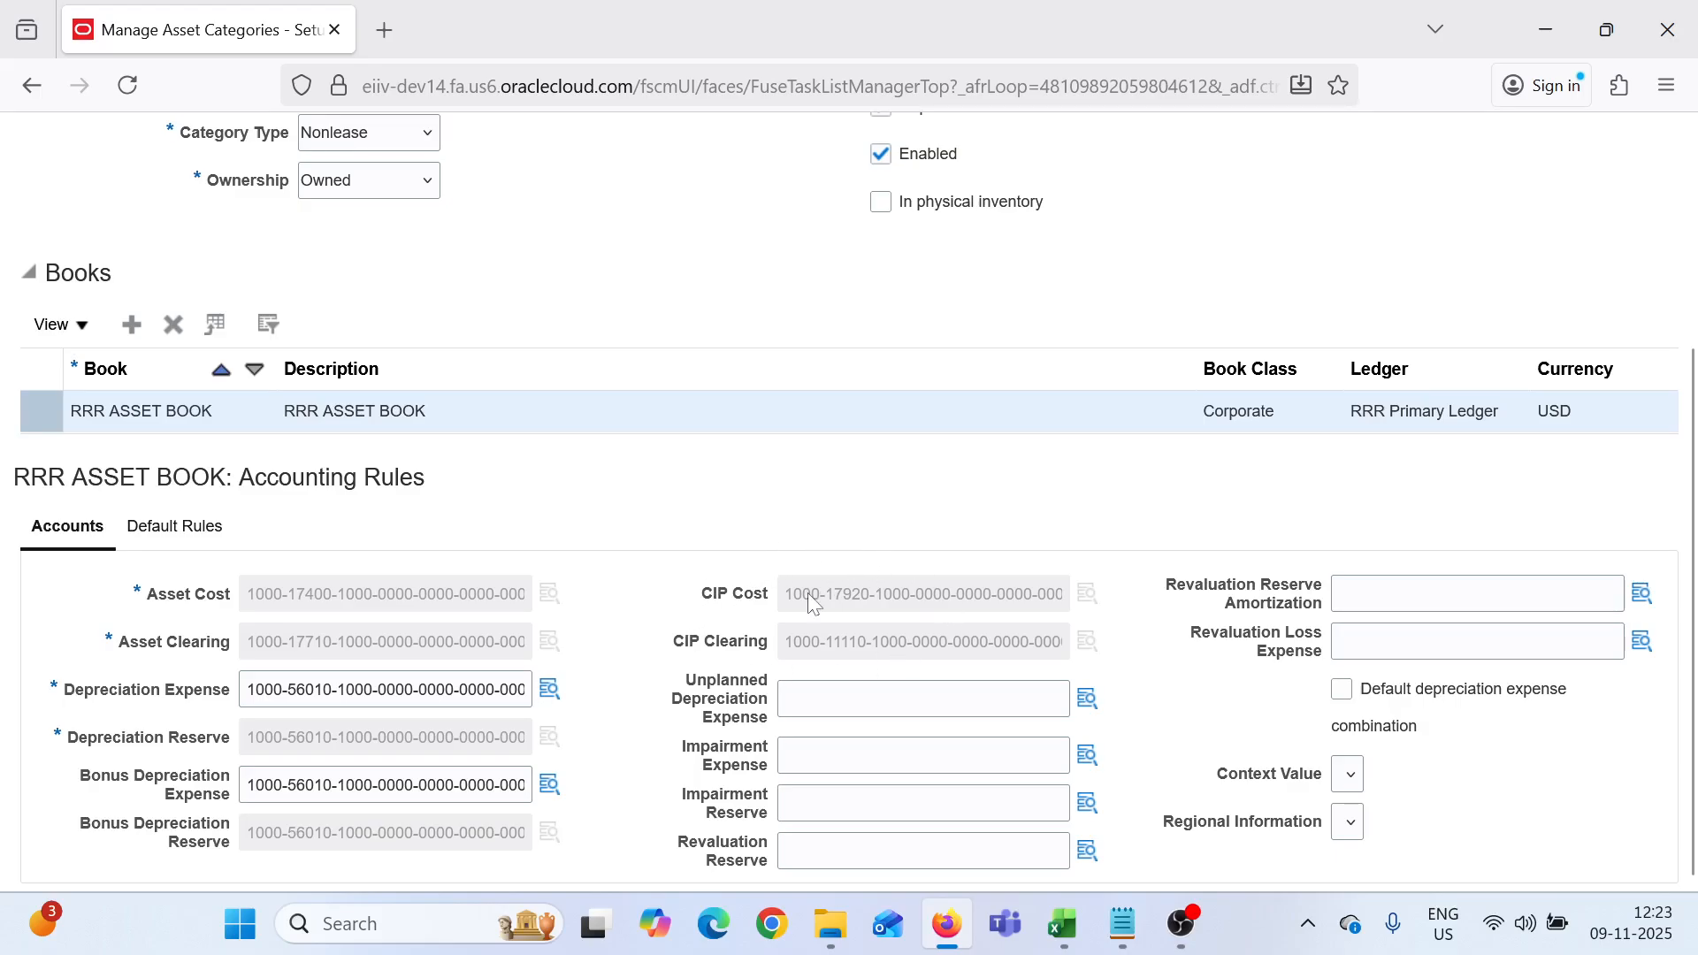
scroll(948, 560, "up", 3)
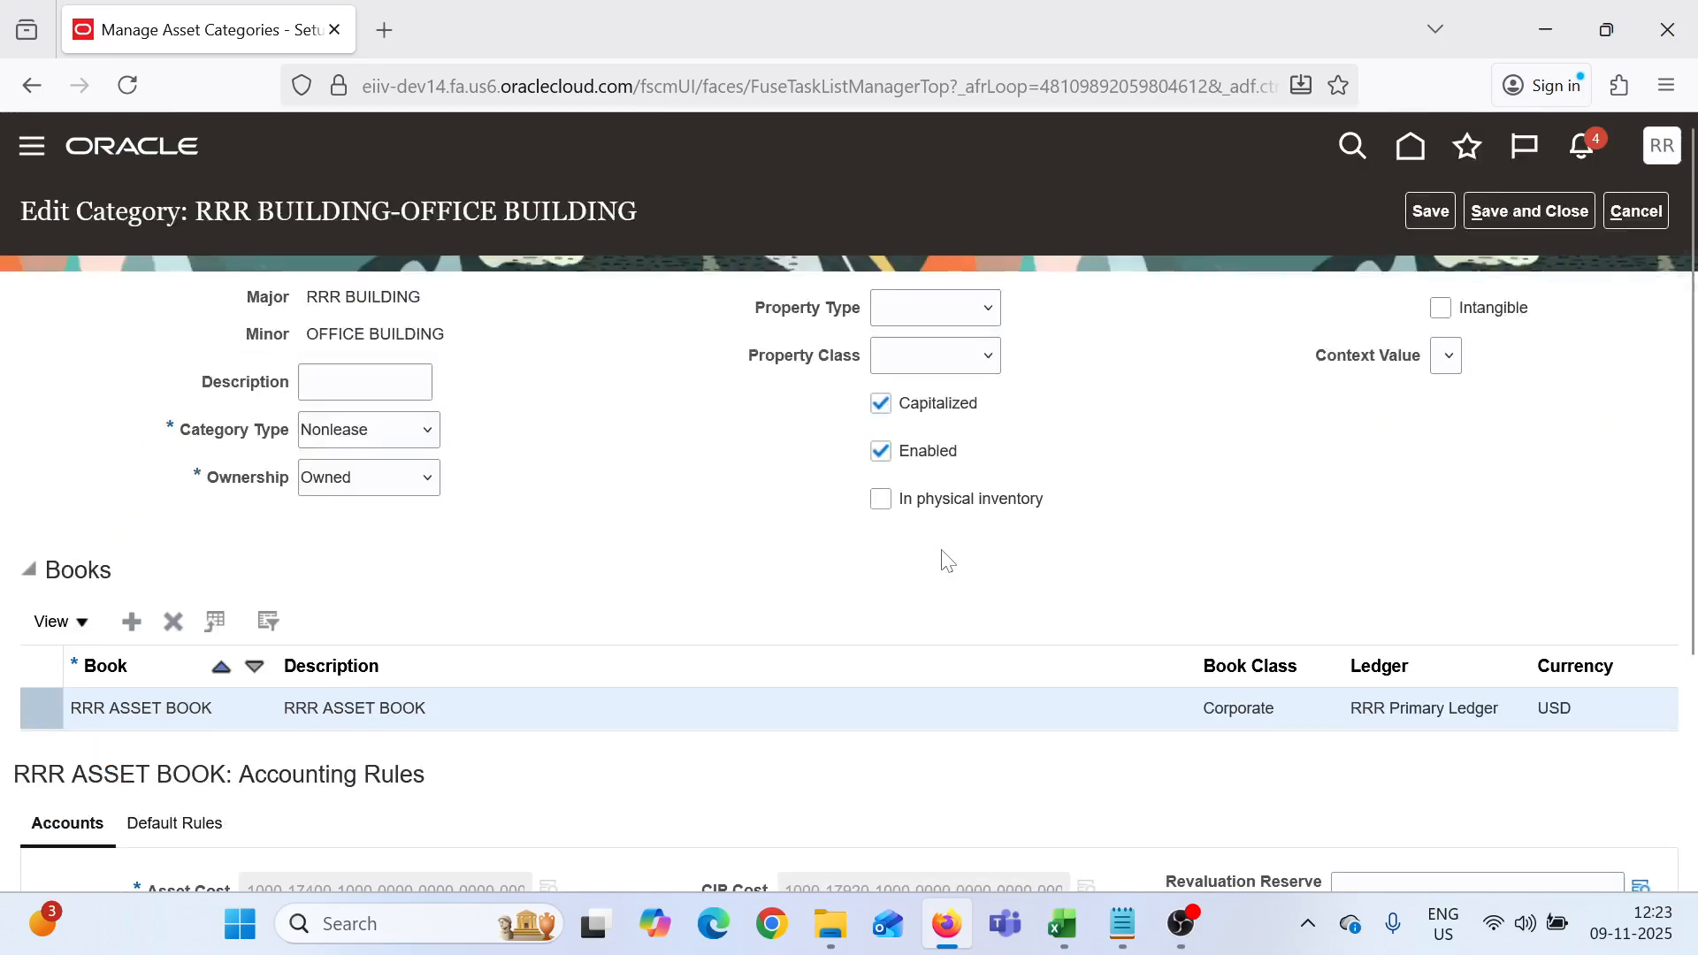
left_click(1512, 217)
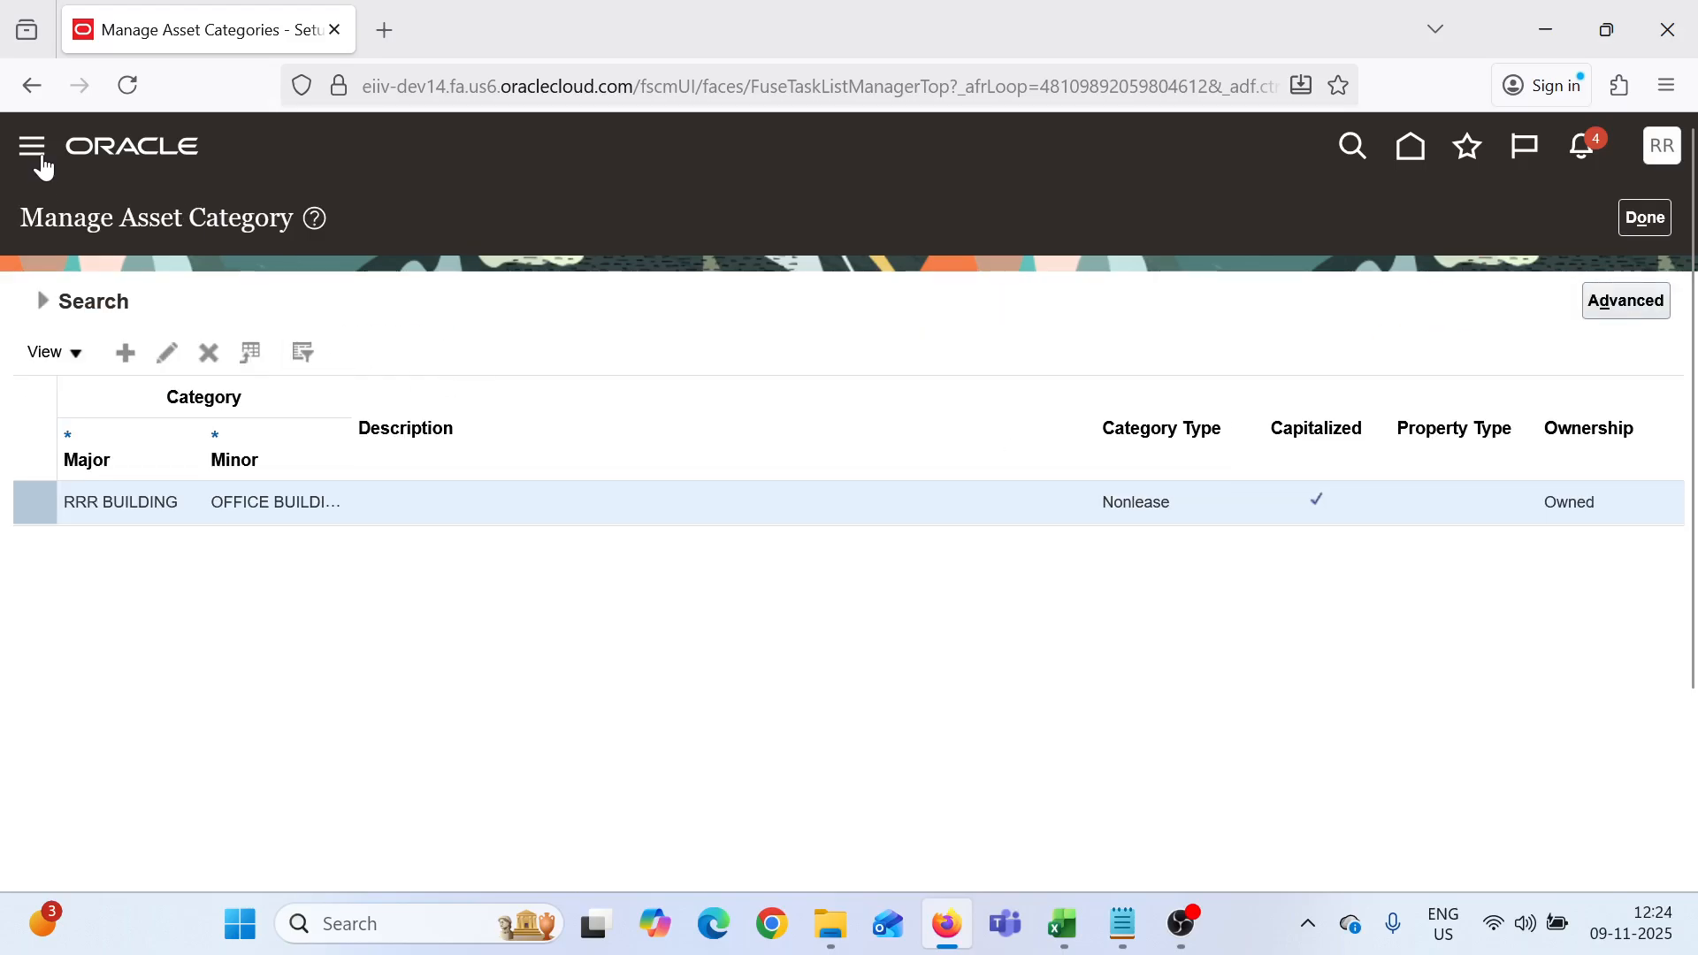
Return to the Assets work area and start adding a new asset
scroll(106, 713, "down", 7)
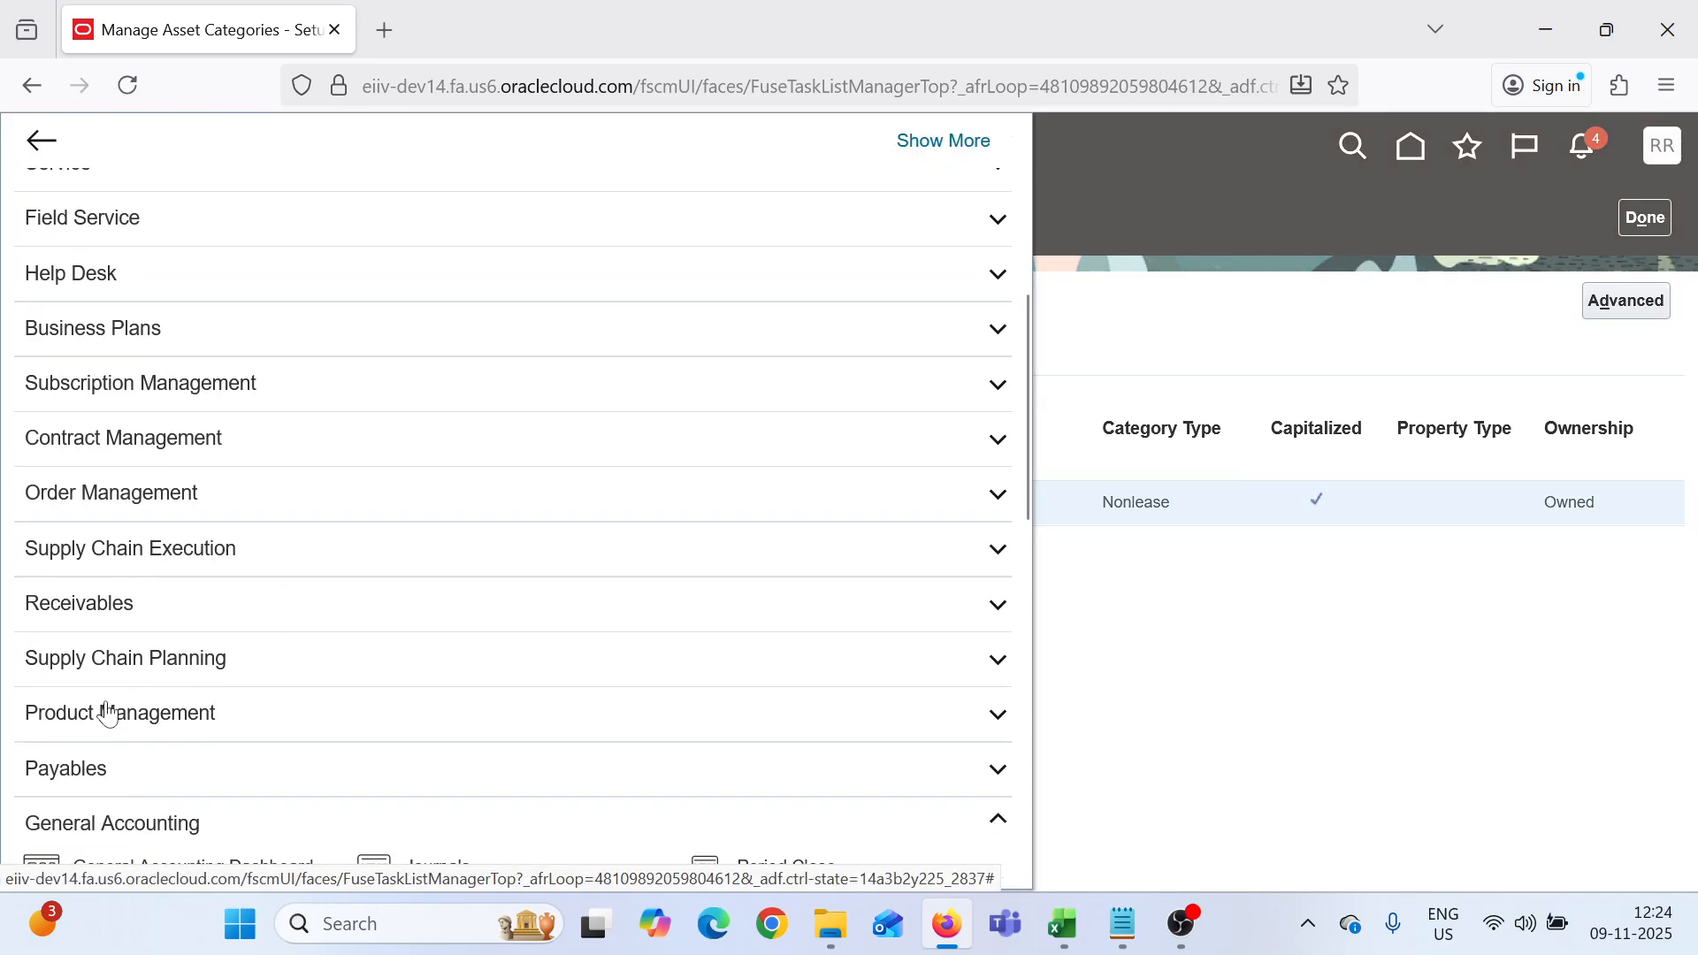
left_click(44, 531)
left_click(42, 549)
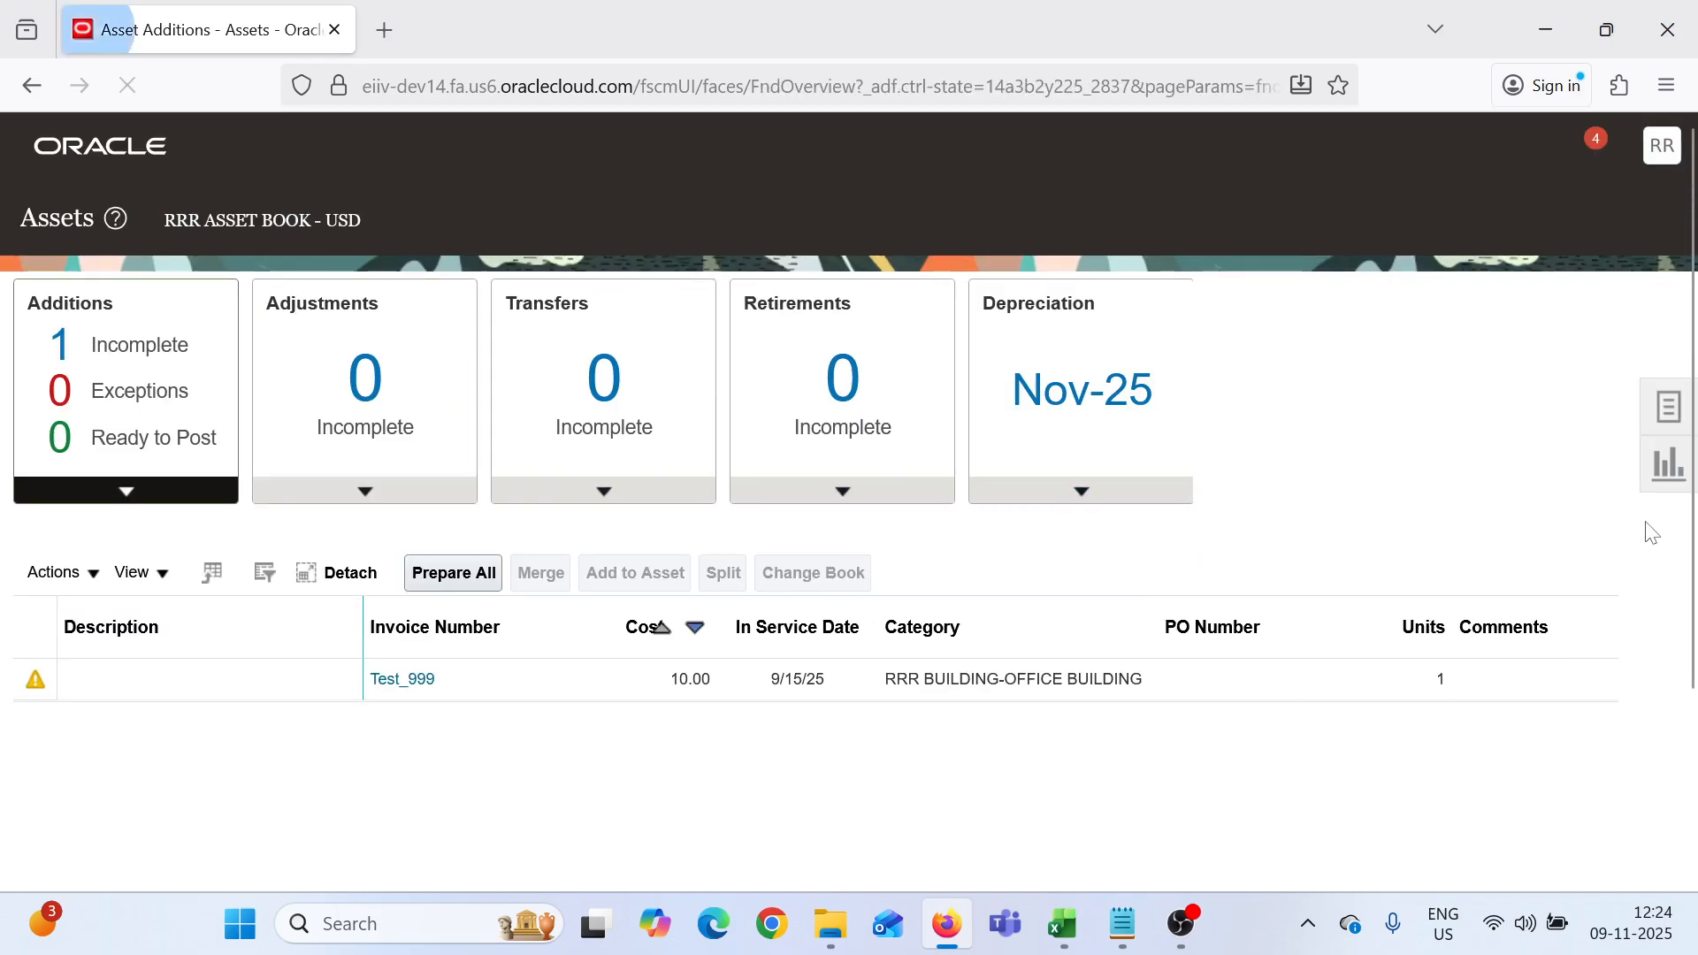
left_click(1660, 413)
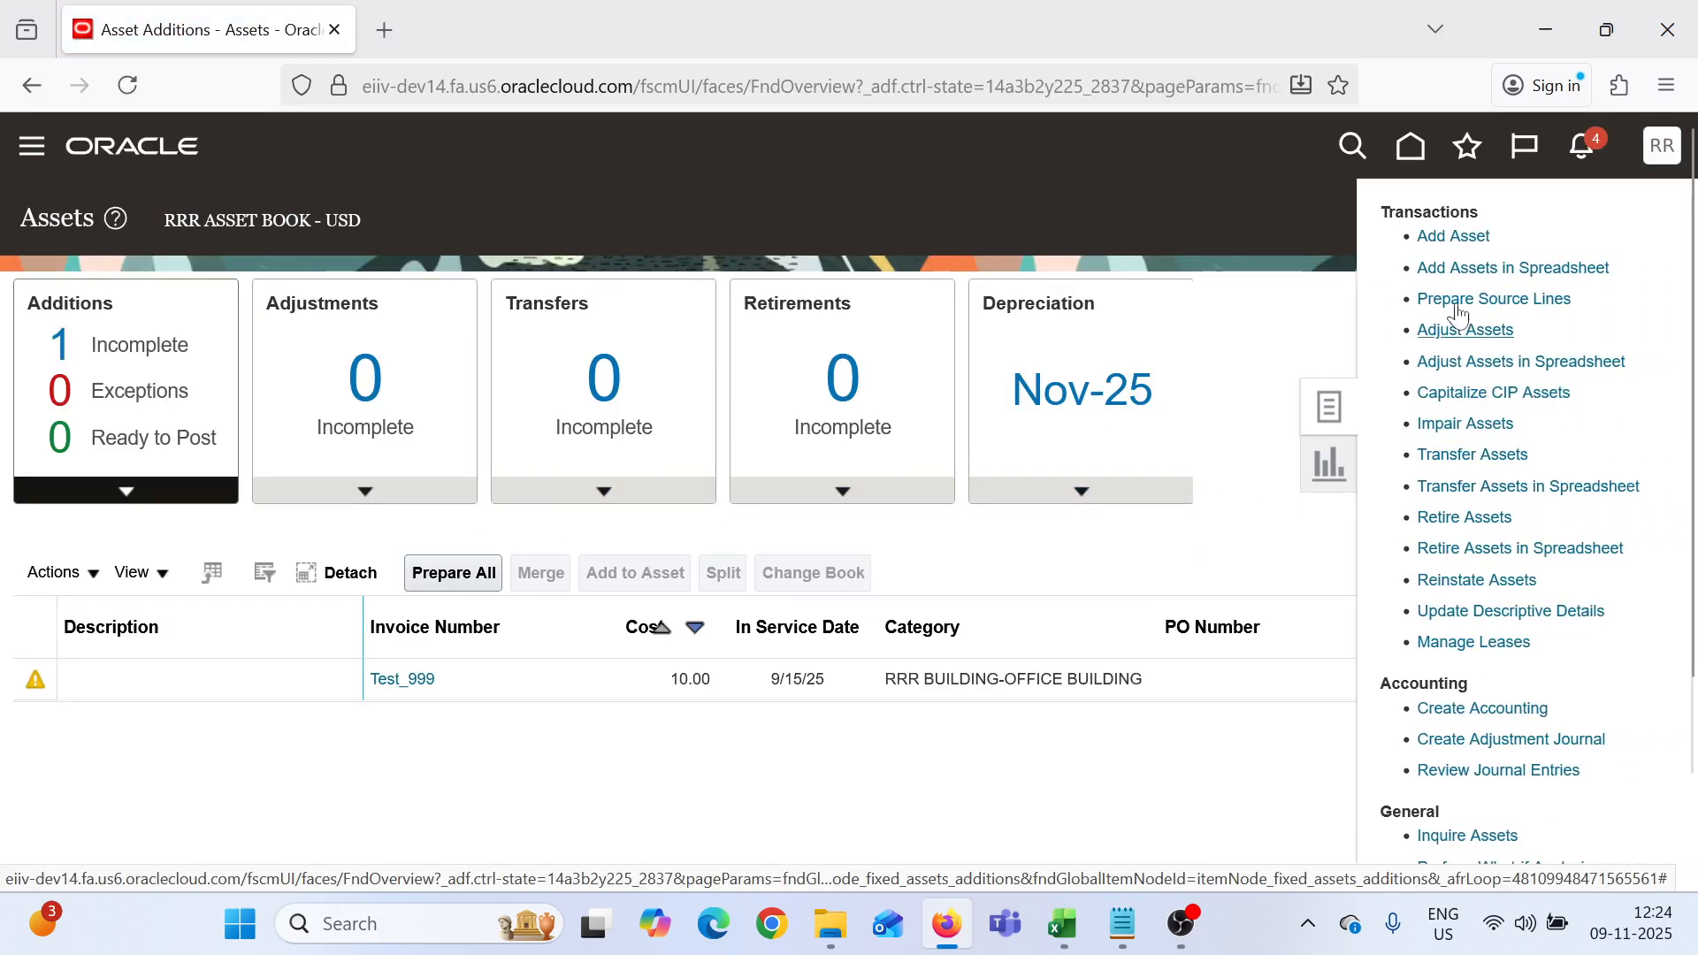
left_click(1451, 237)
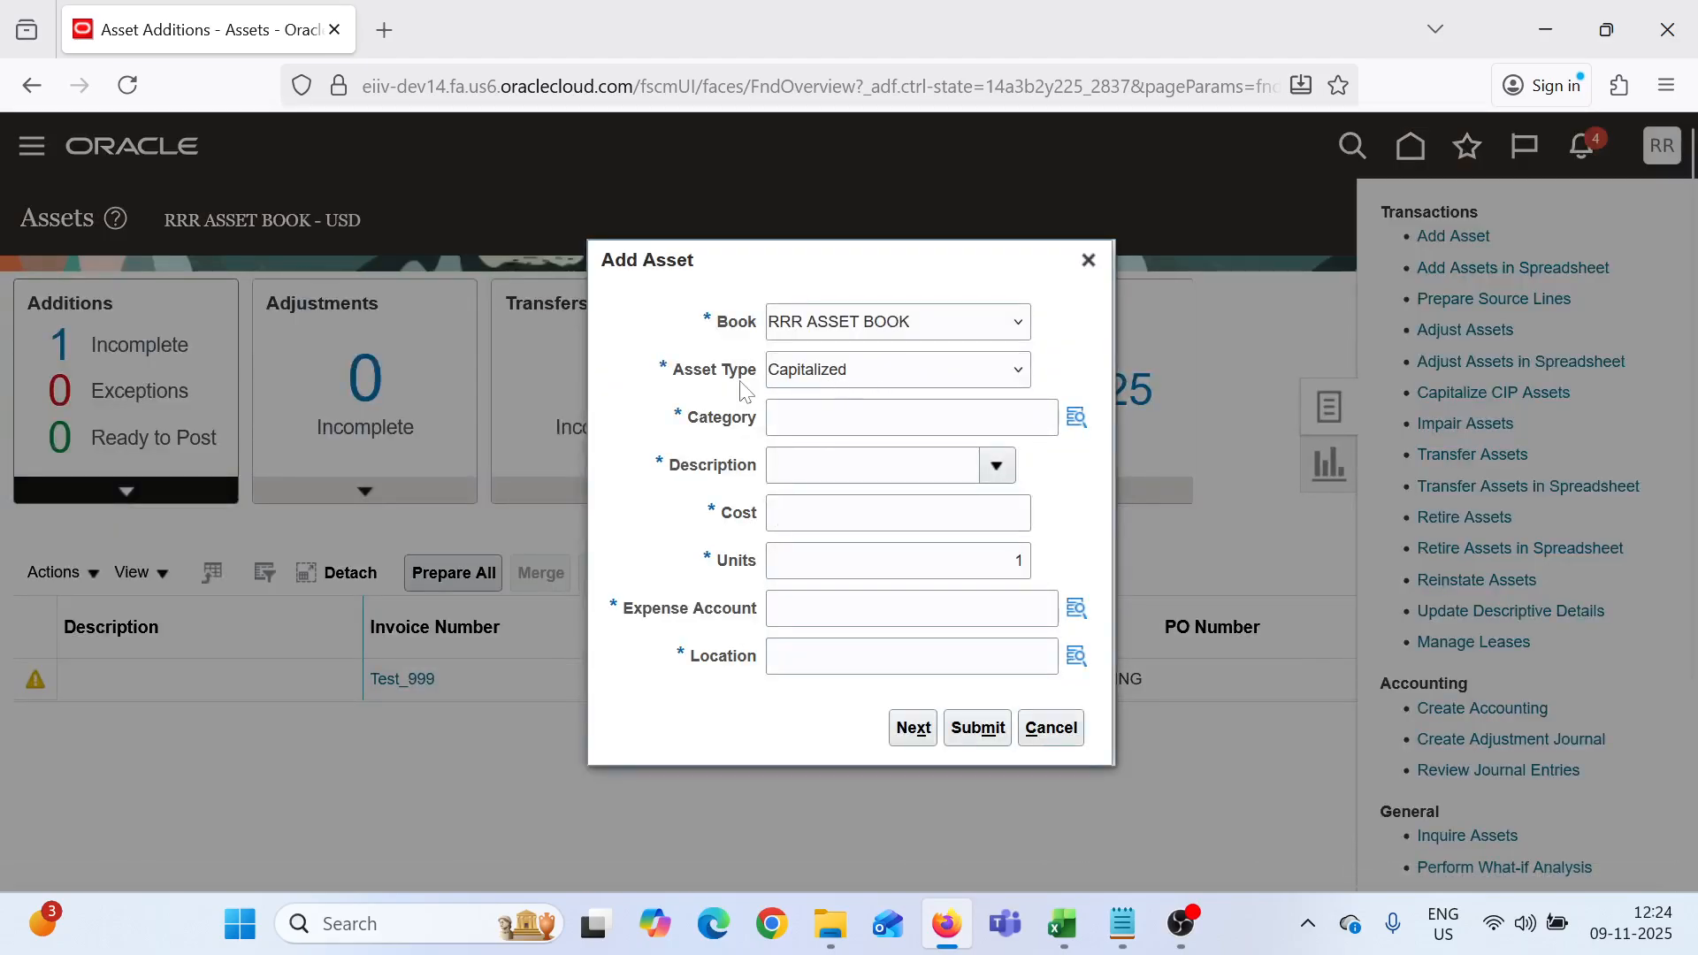
Set the new asset's type to CIP and its category to RRR BUILDING-OFFICE BUILDING
left_click(827, 380)
left_click(821, 399)
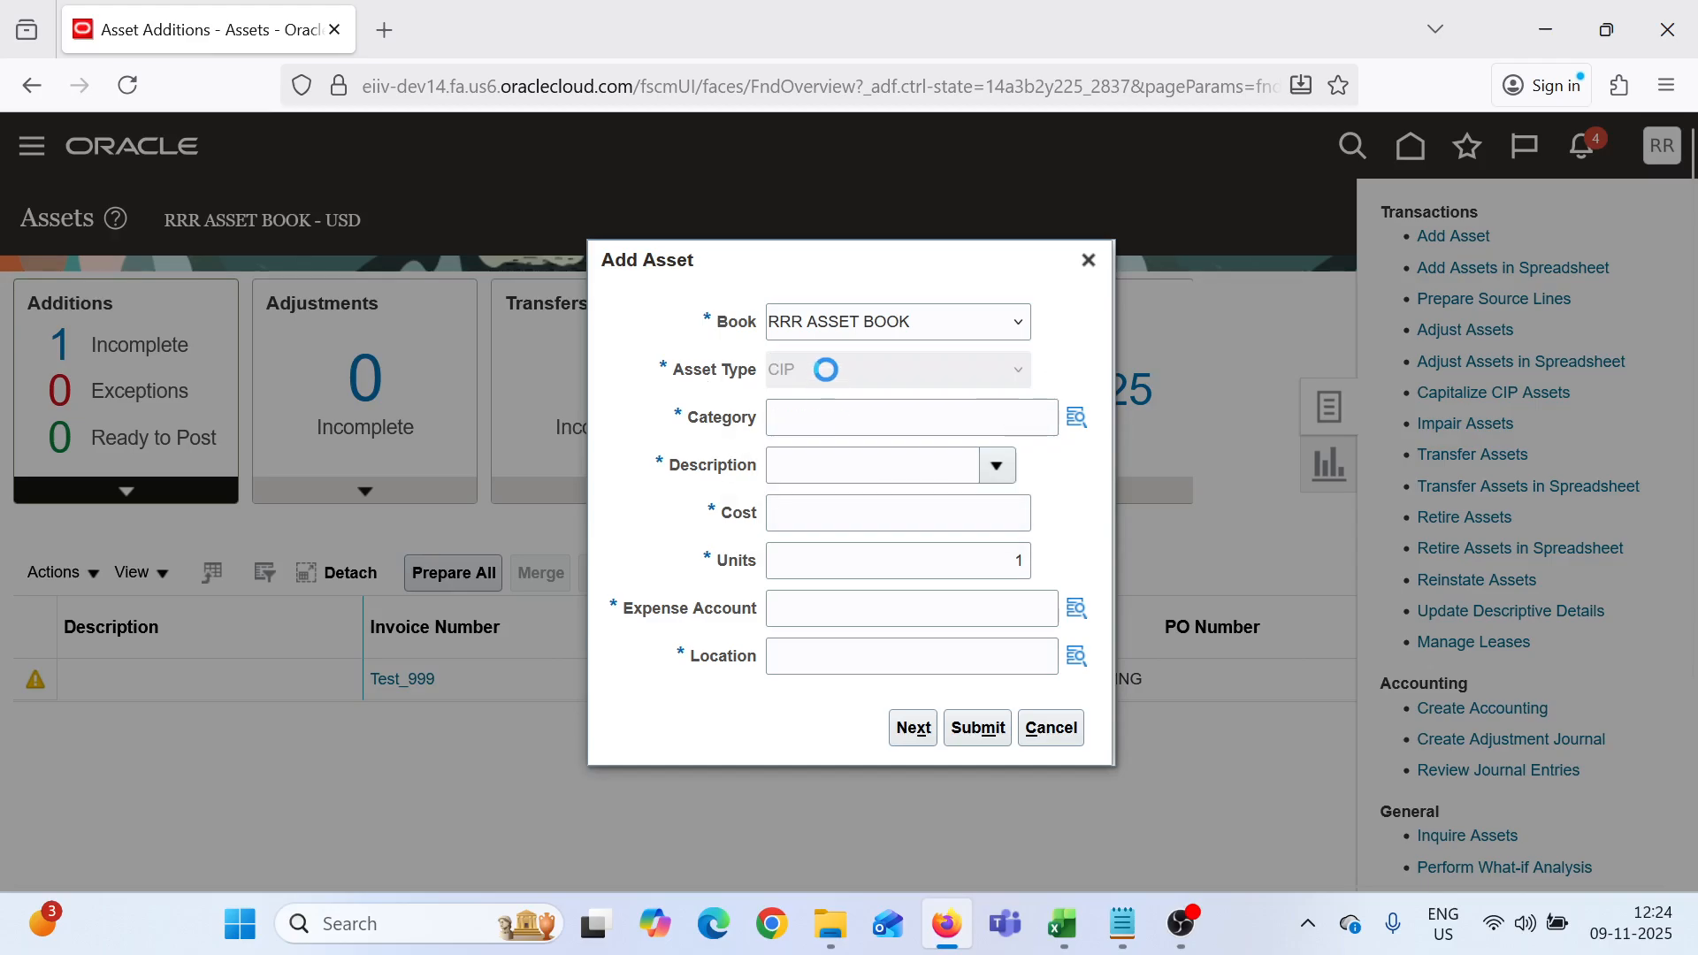
left_click(826, 370)
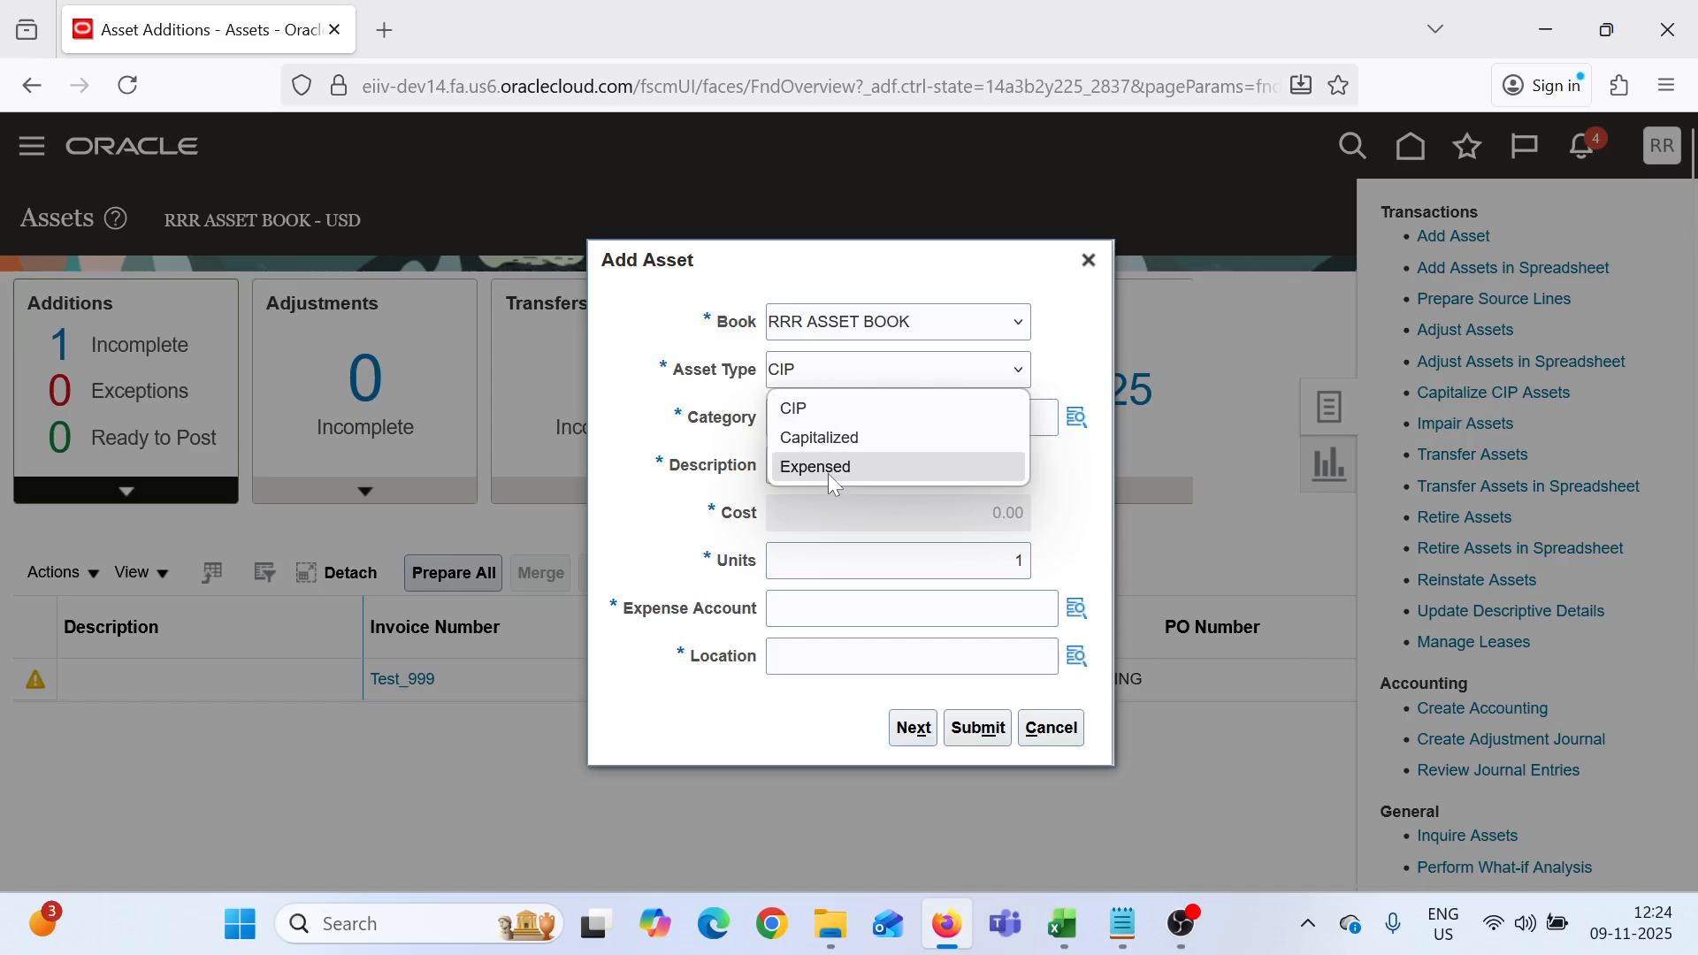
left_click(830, 407)
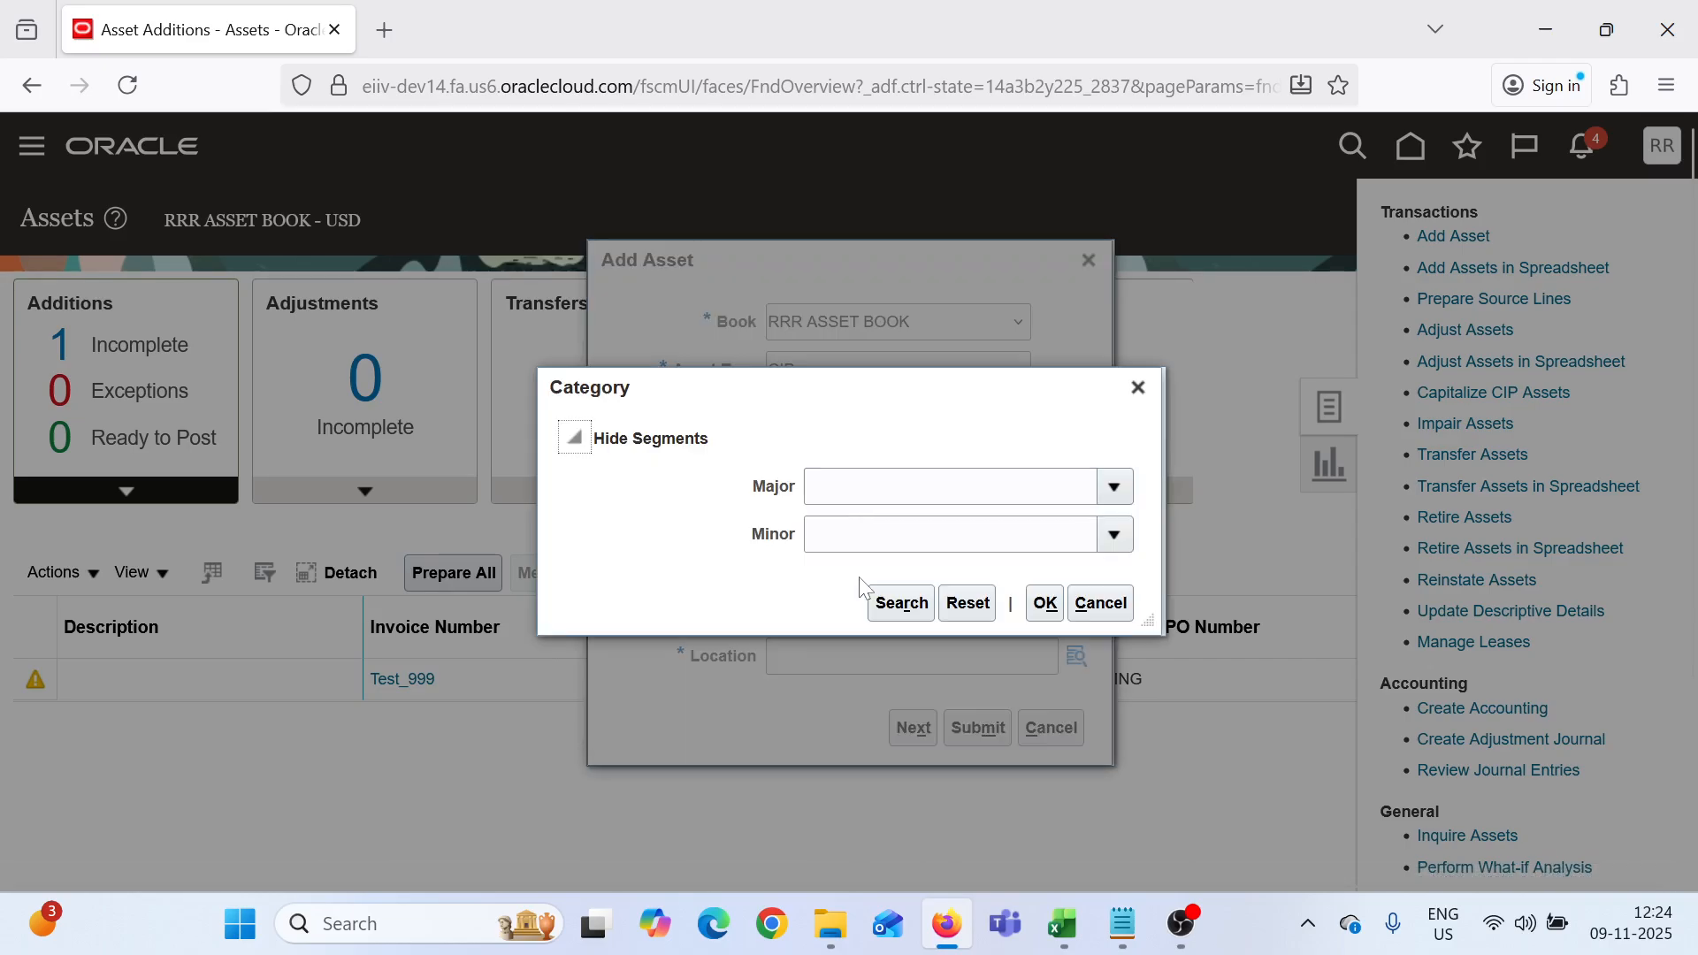
left_click(884, 602)
left_click(615, 550)
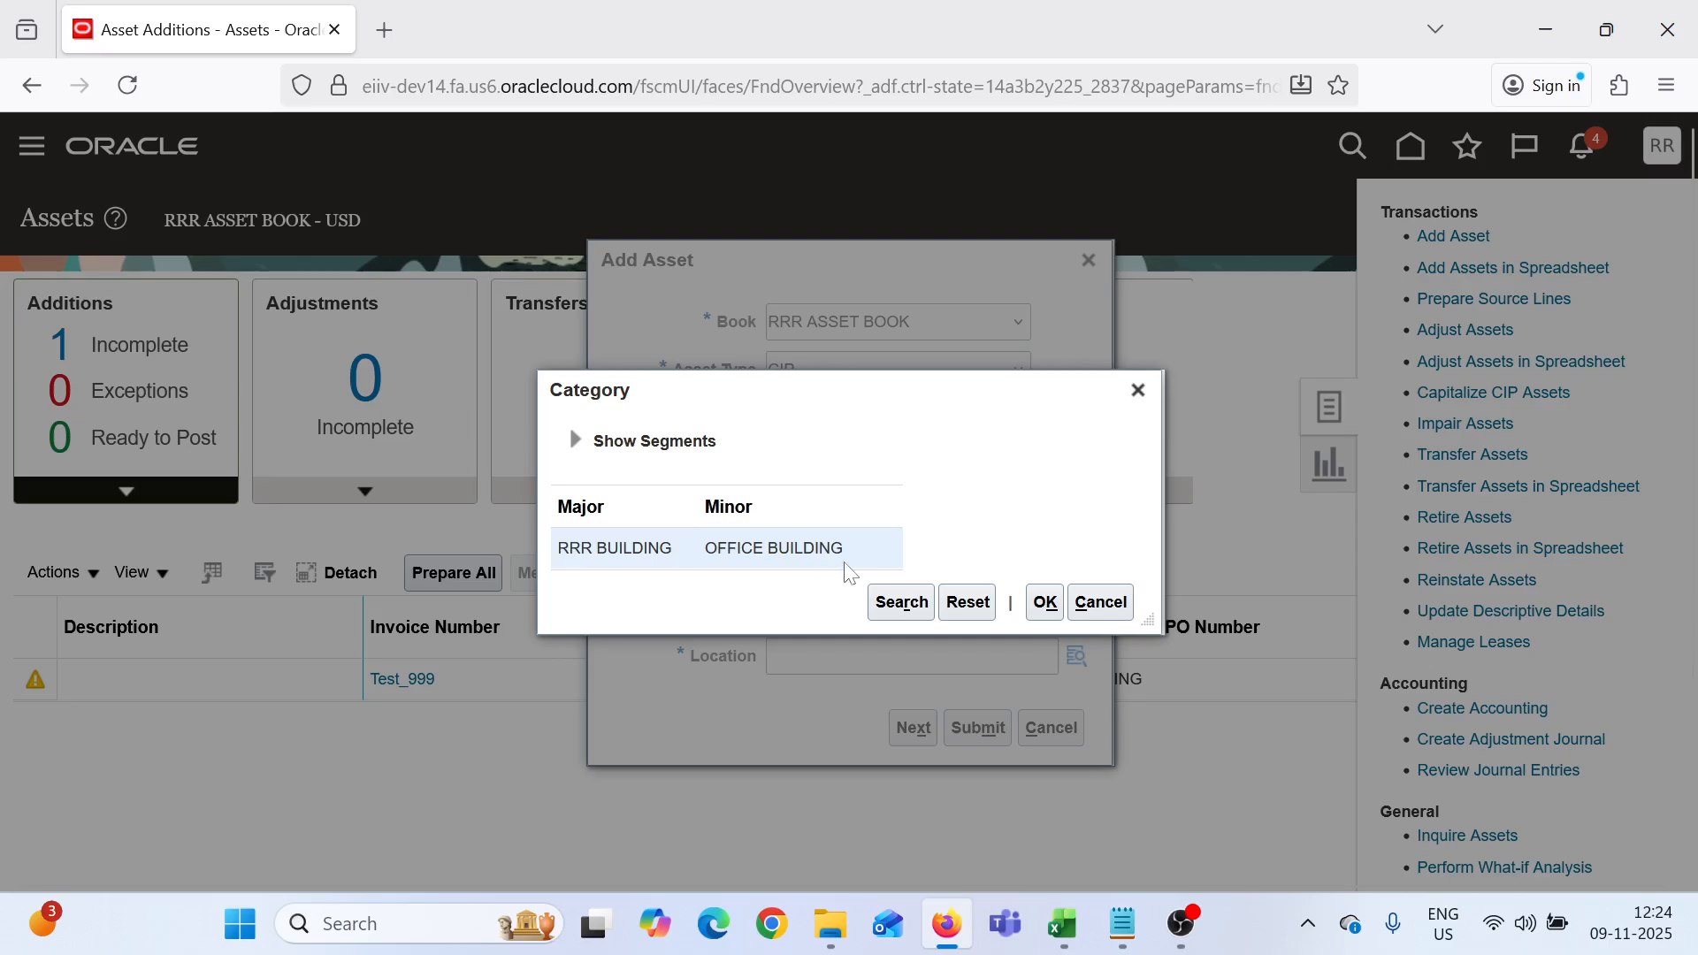
left_click(1045, 604)
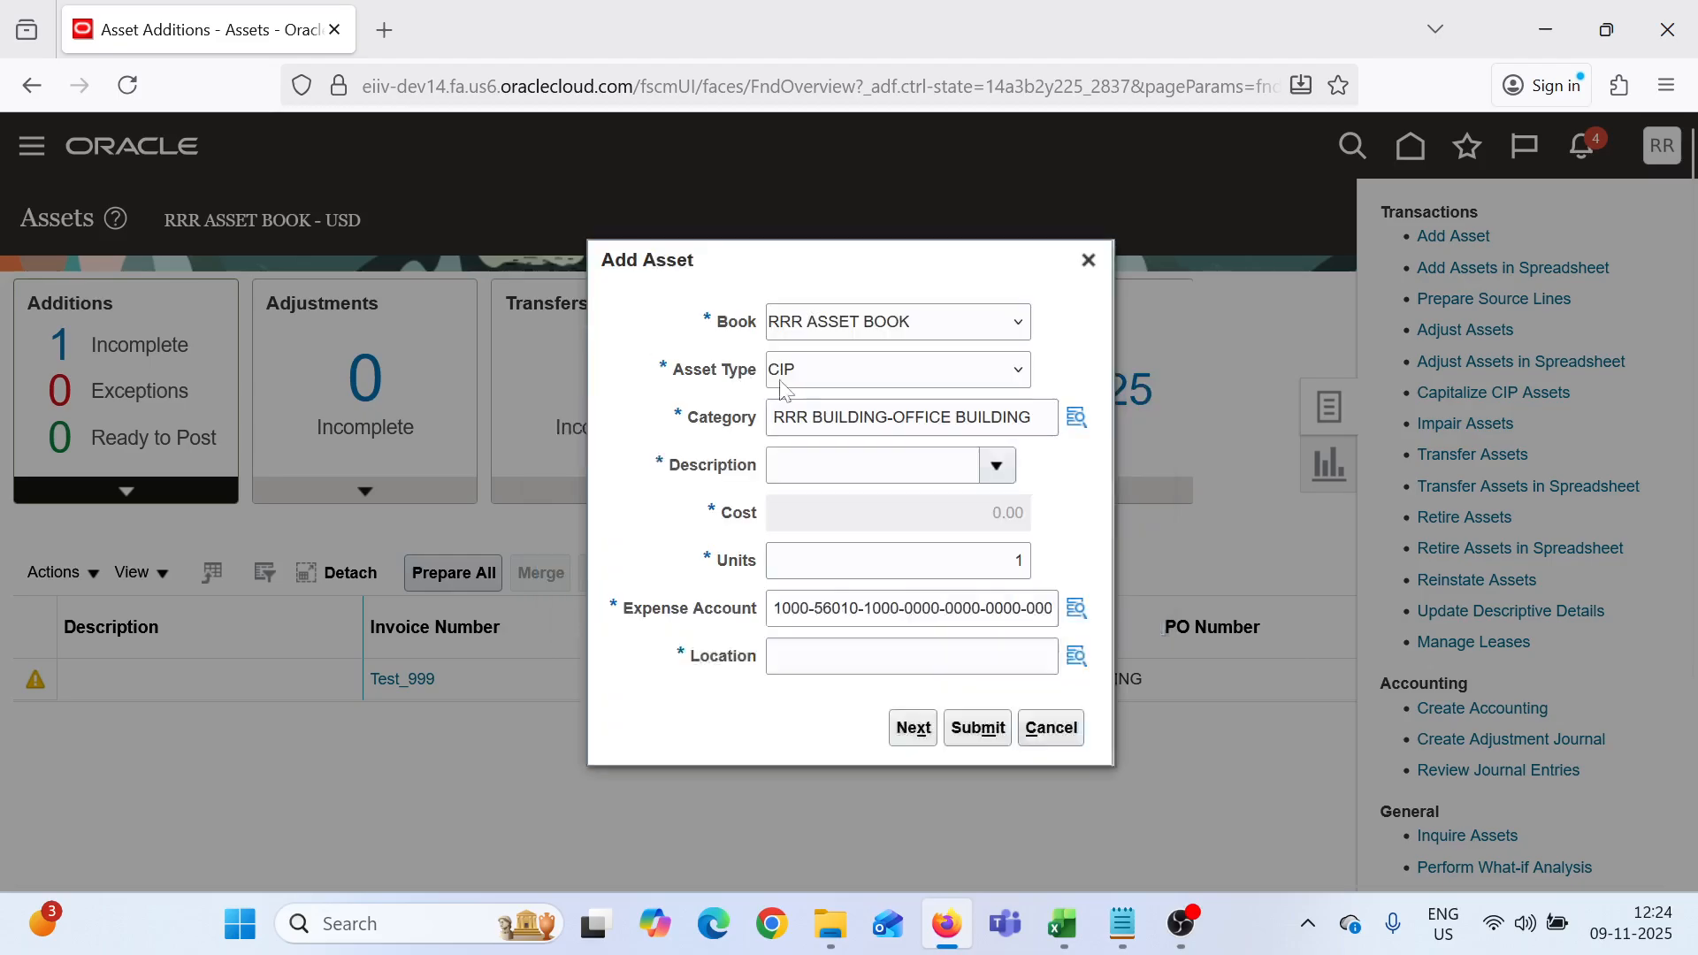
Enter KT_CIP_001 as the new asset's description
left_click(873, 465)
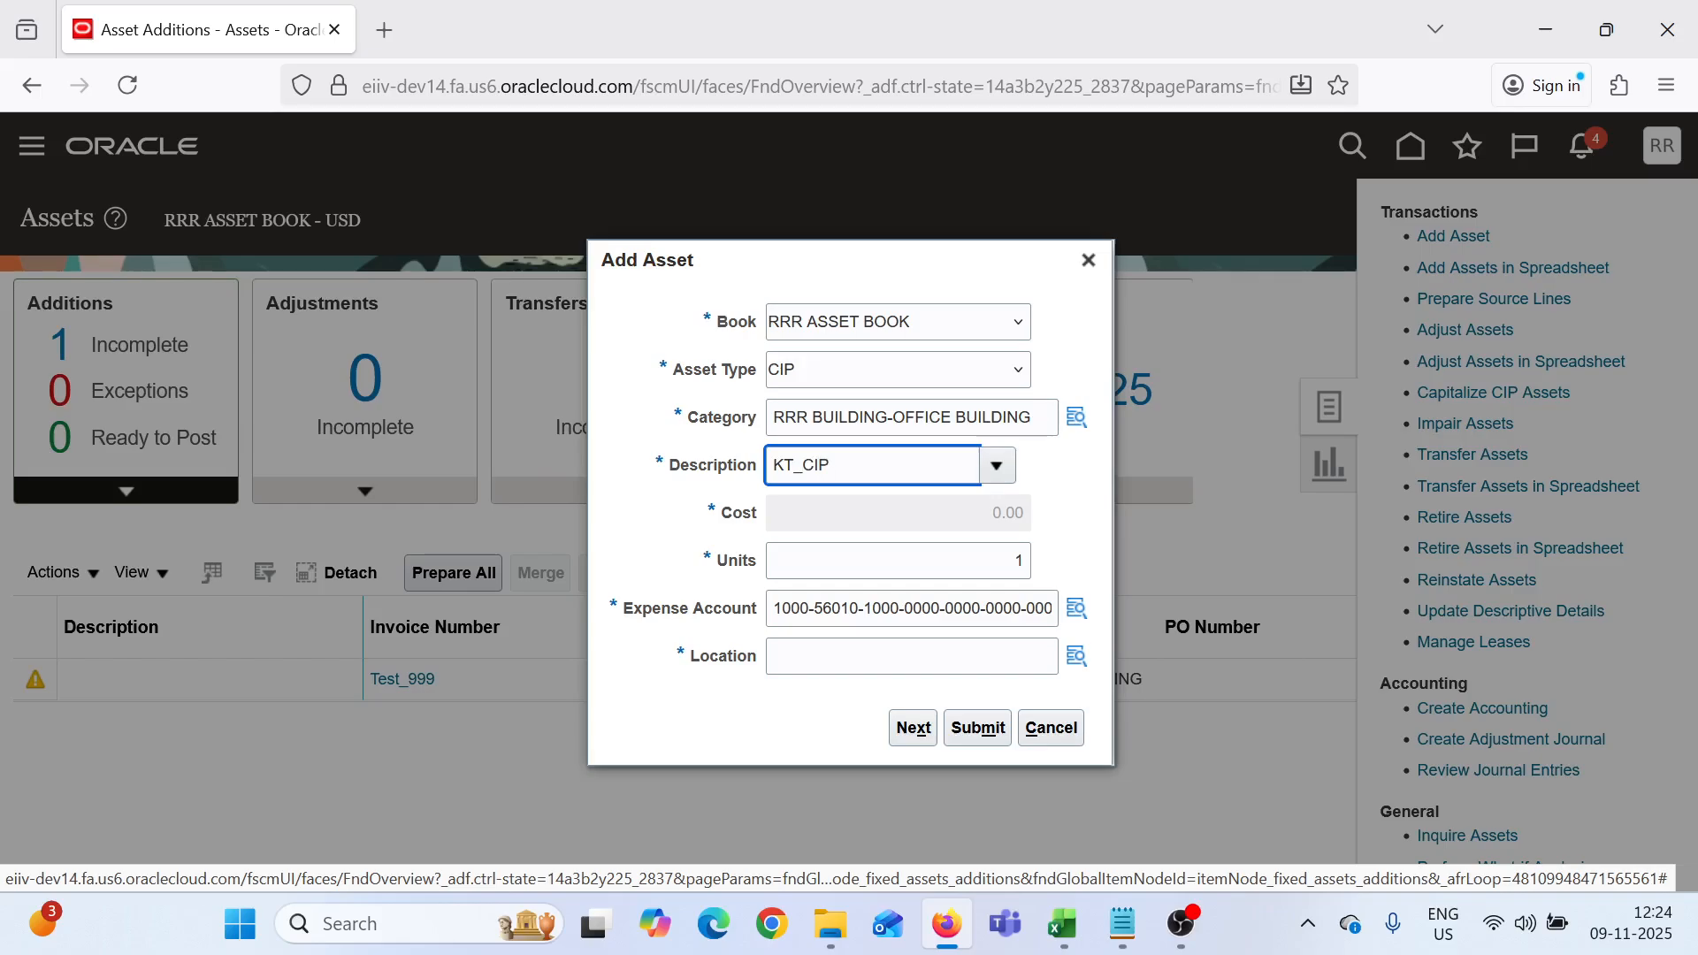
type("KT_CIP_001")
key("Tab")
key("Tab")
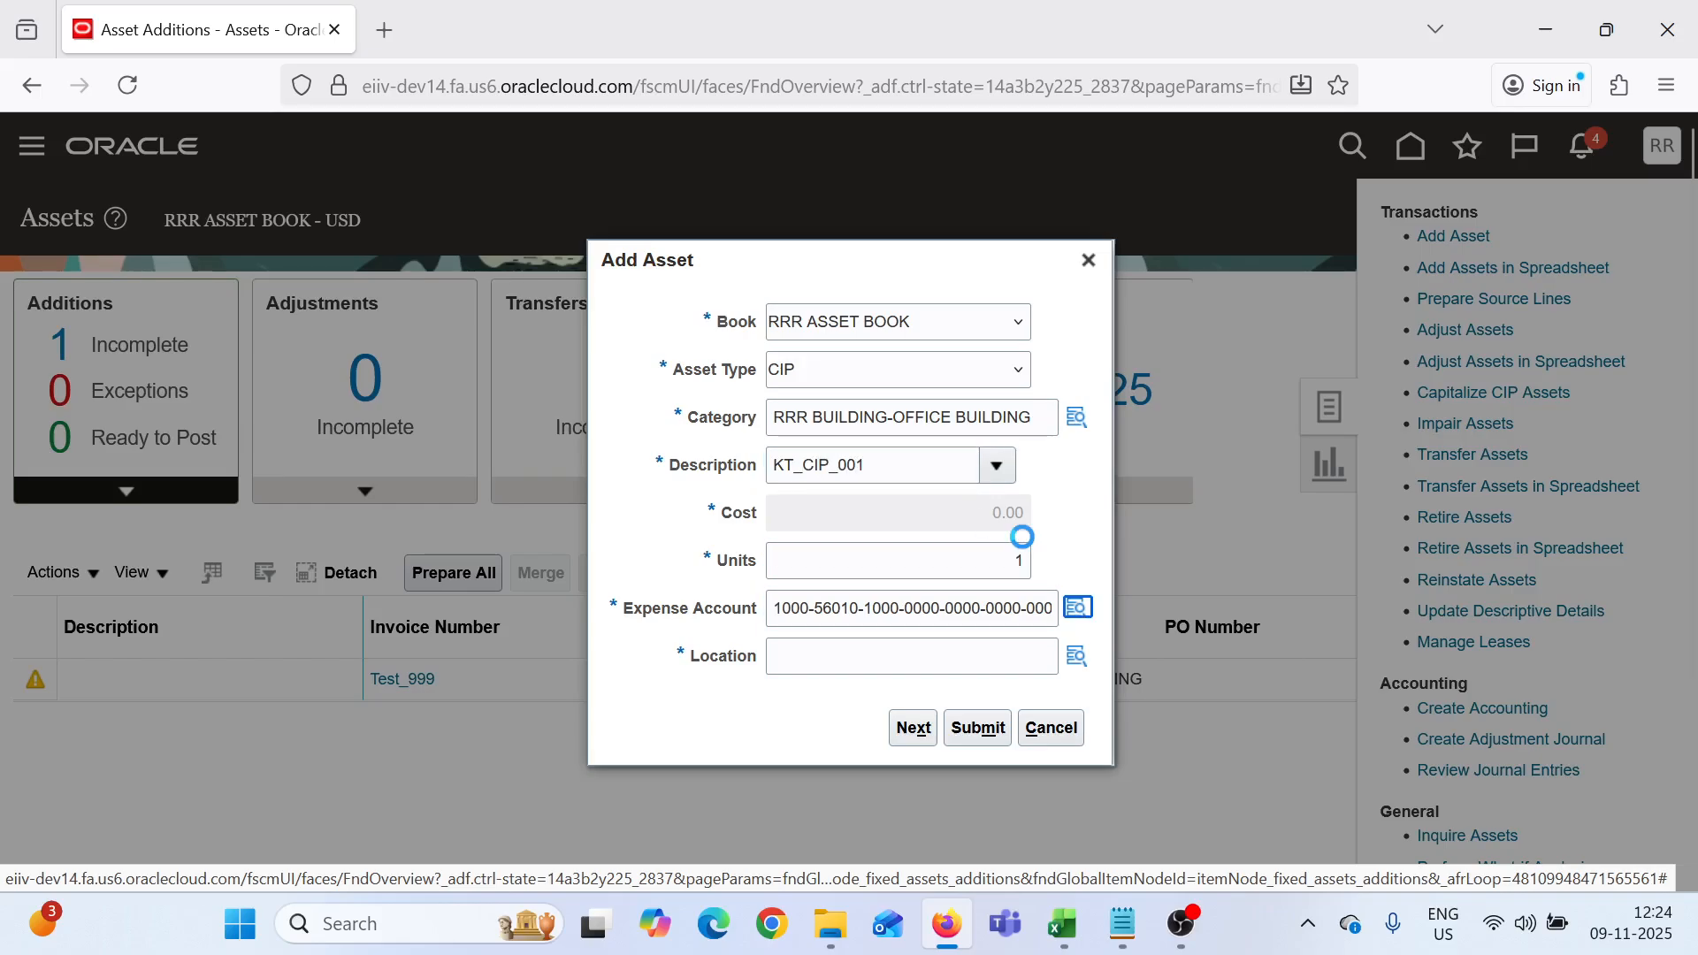
Choose the location US, CA, ALTANTA, LS-155218TH for the asset and continue to its full details page
left_click(1076, 656)
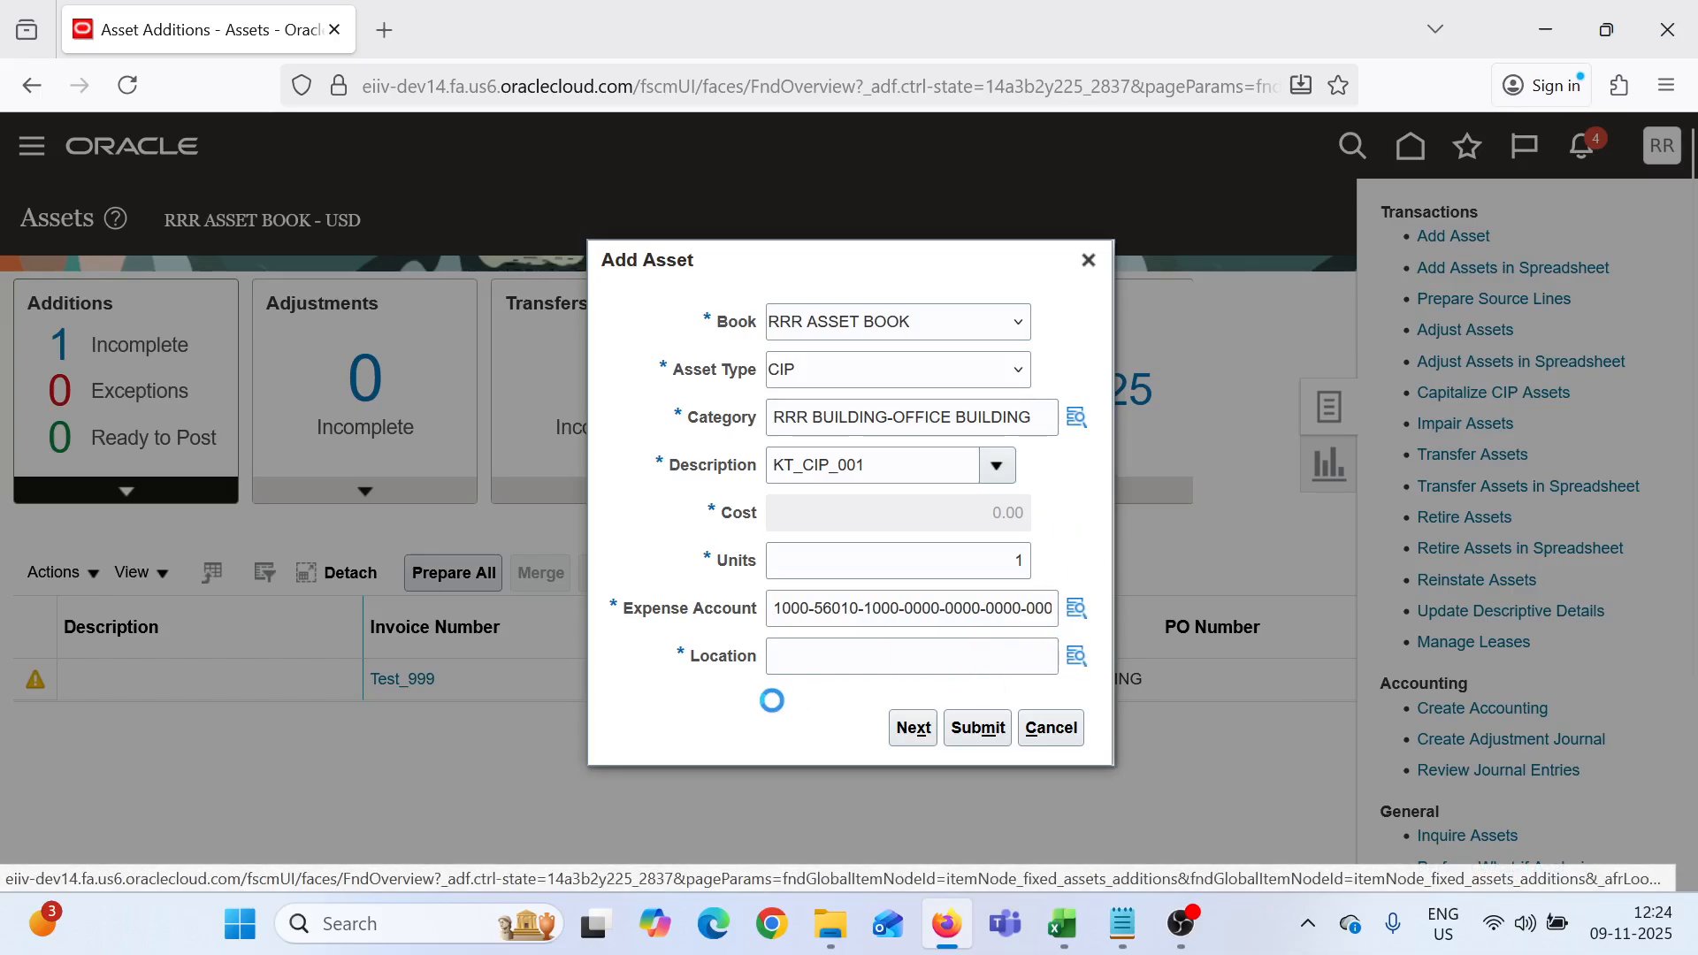
left_click(901, 651)
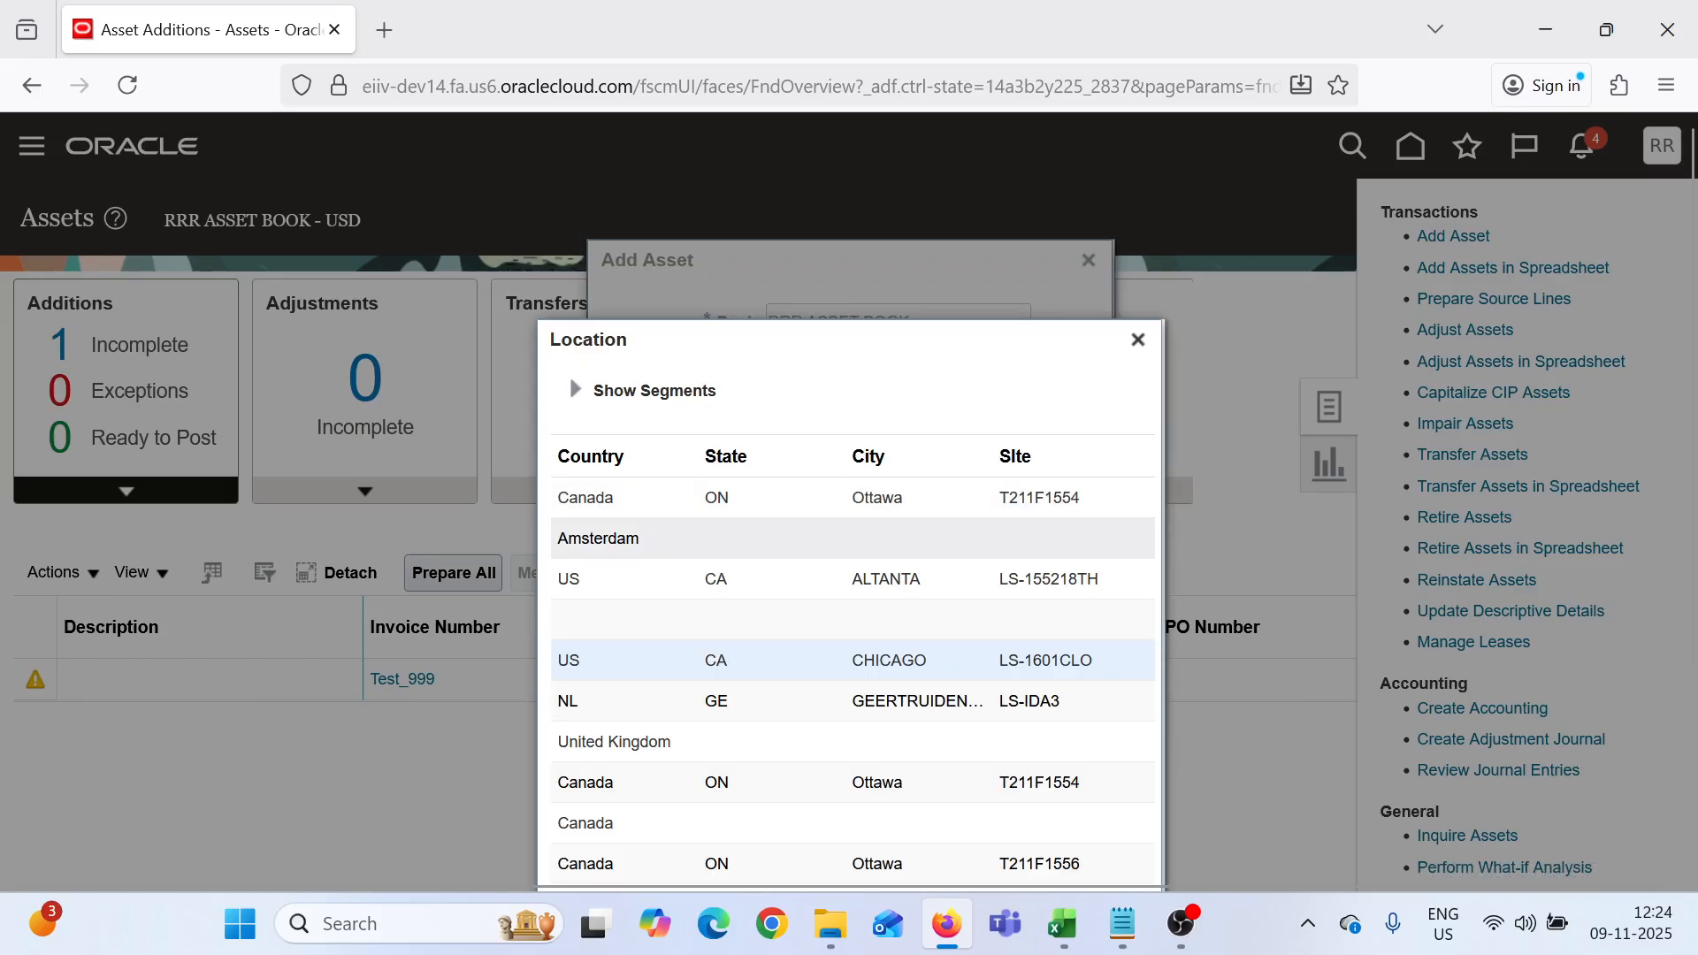
left_click(644, 595)
scroll(1176, 628, "down", 3)
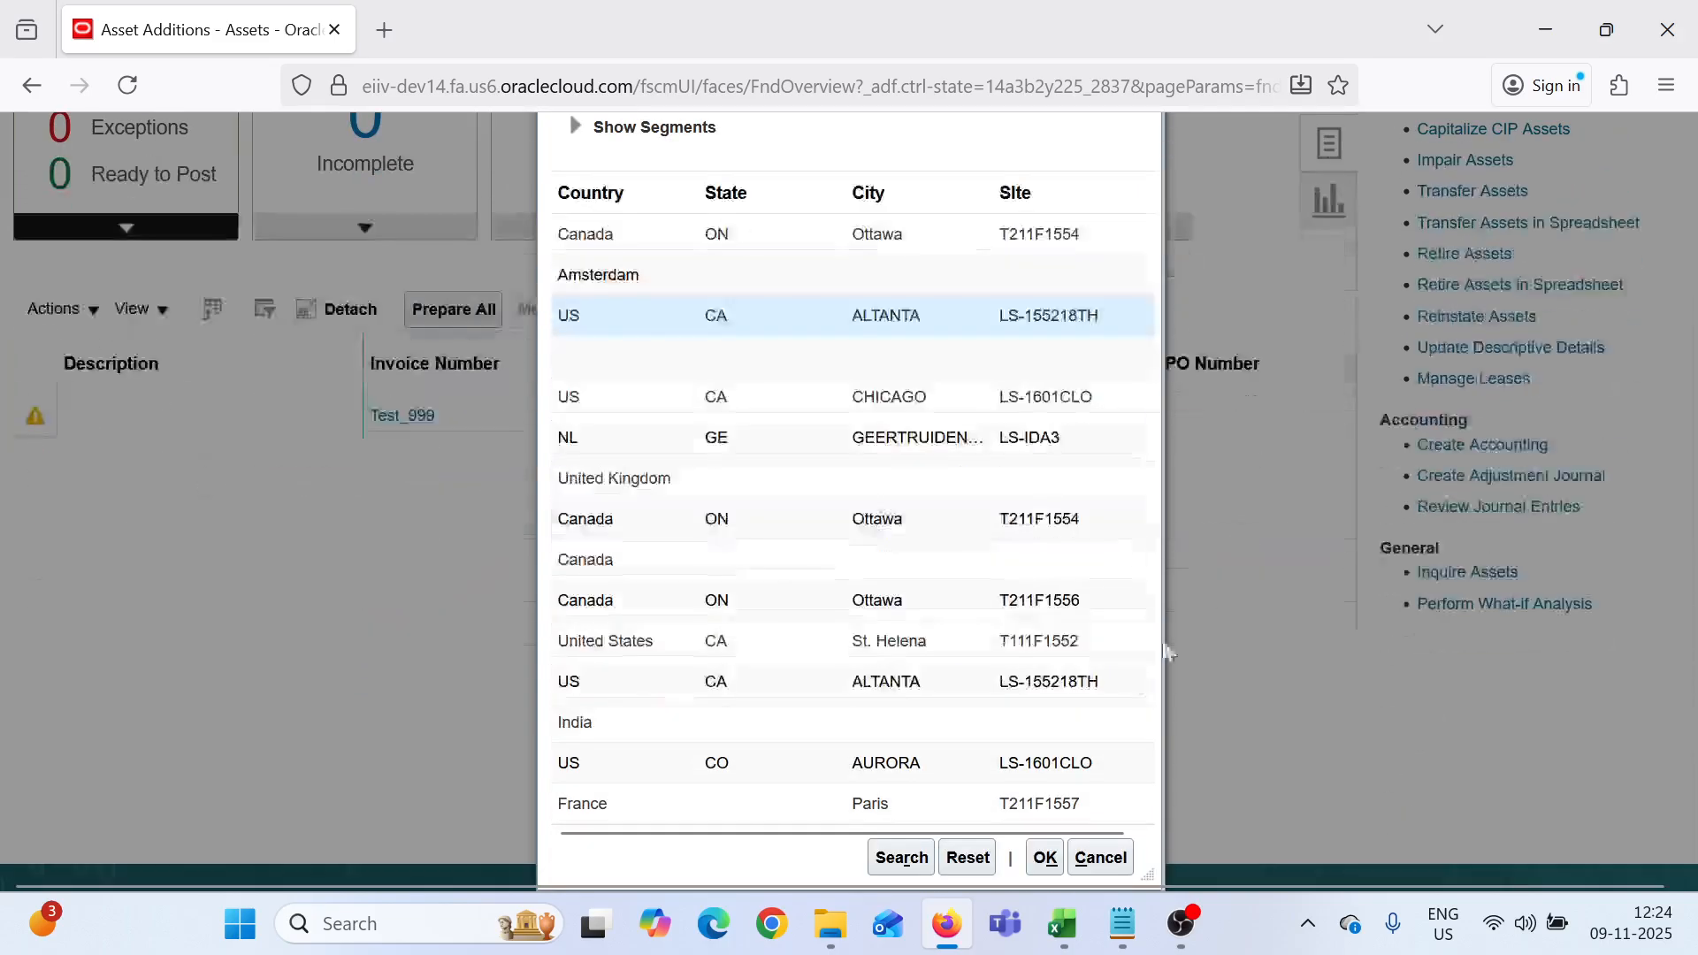
left_click(1045, 857)
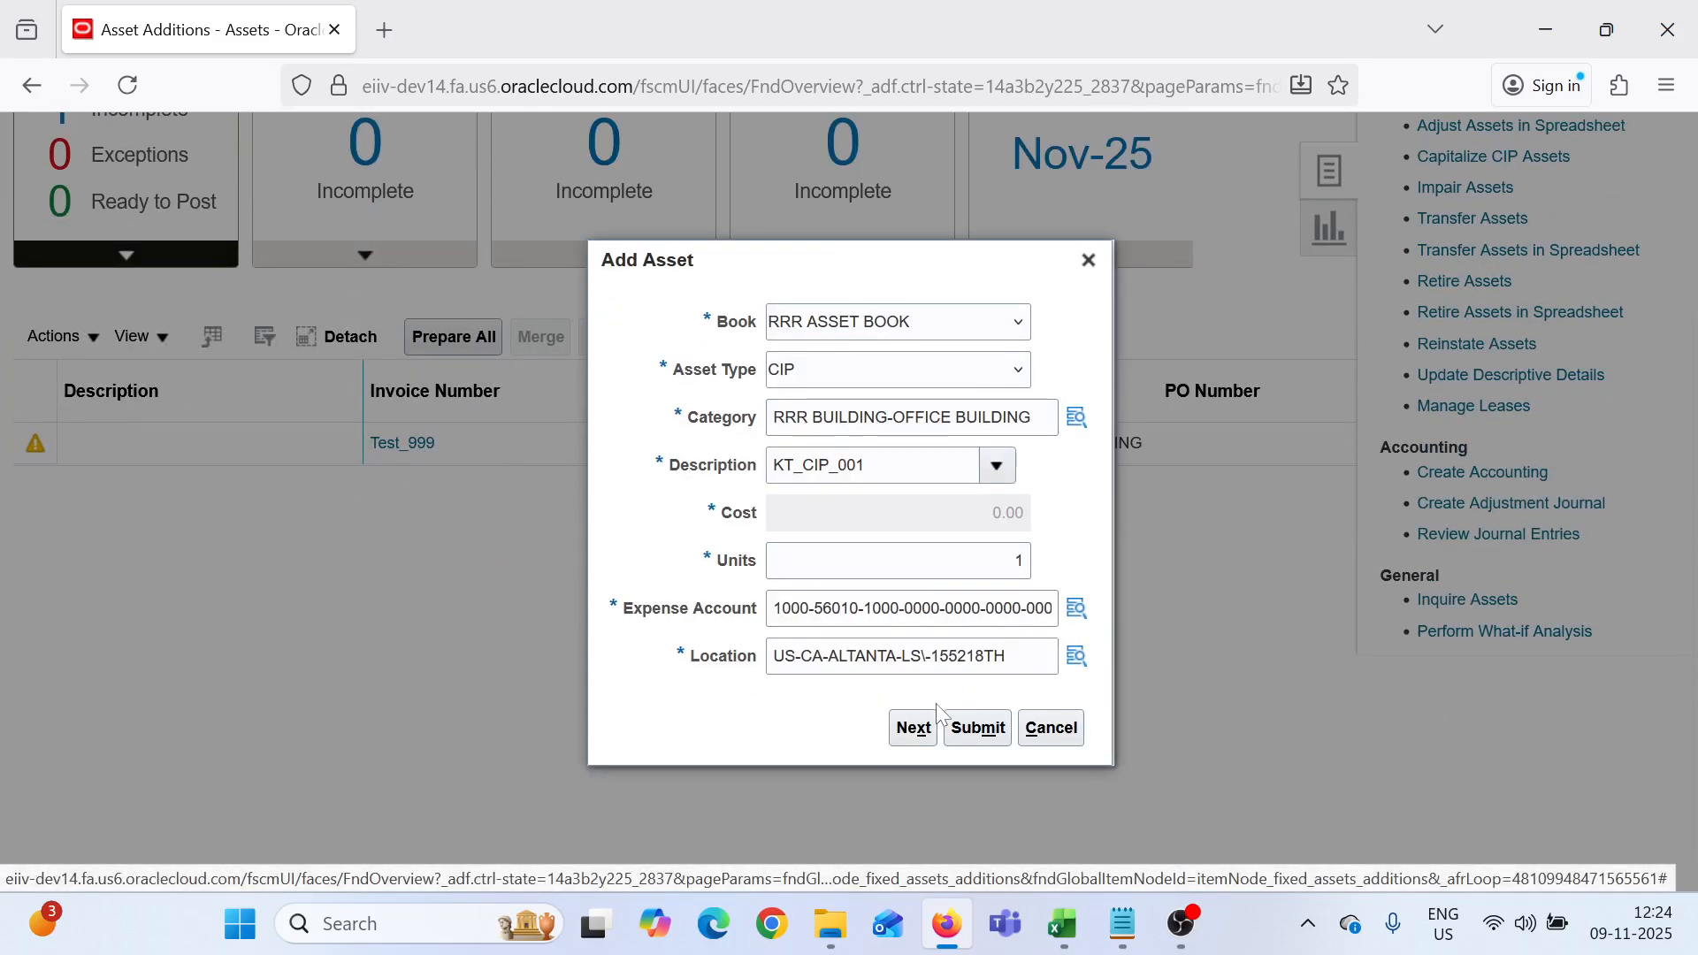
left_click(925, 729)
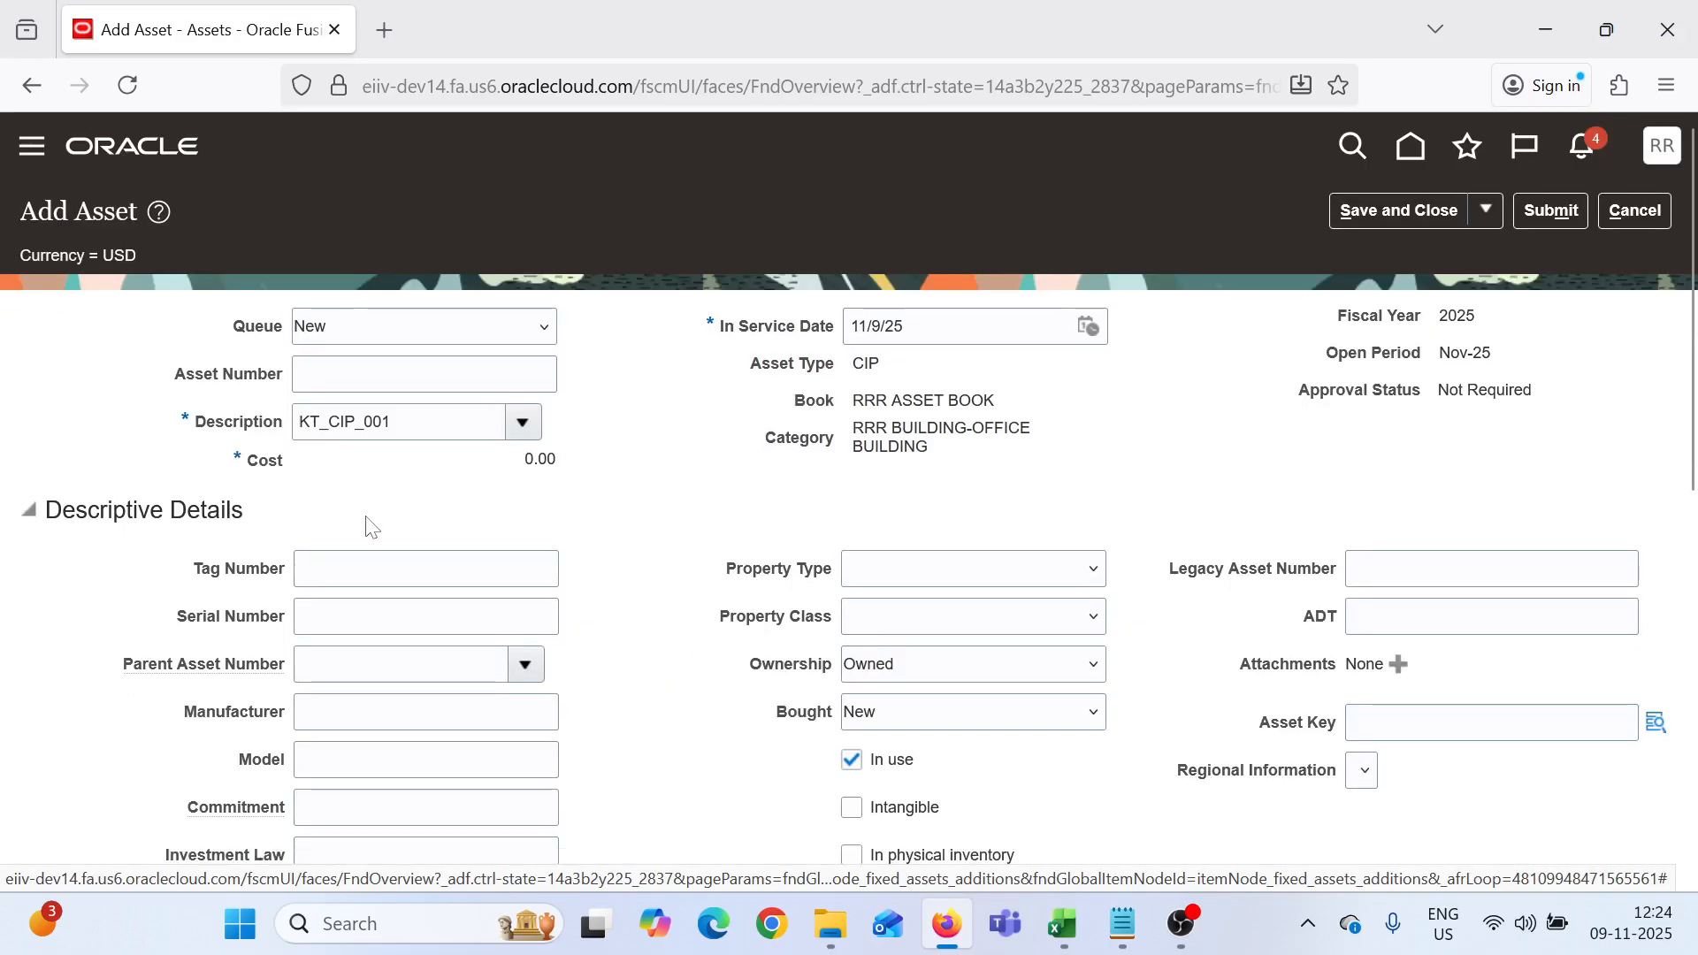
Examine the asset's in-service date, descriptive details, assignments and financial details on the Add Asset page
scroll(746, 512, "down", 5)
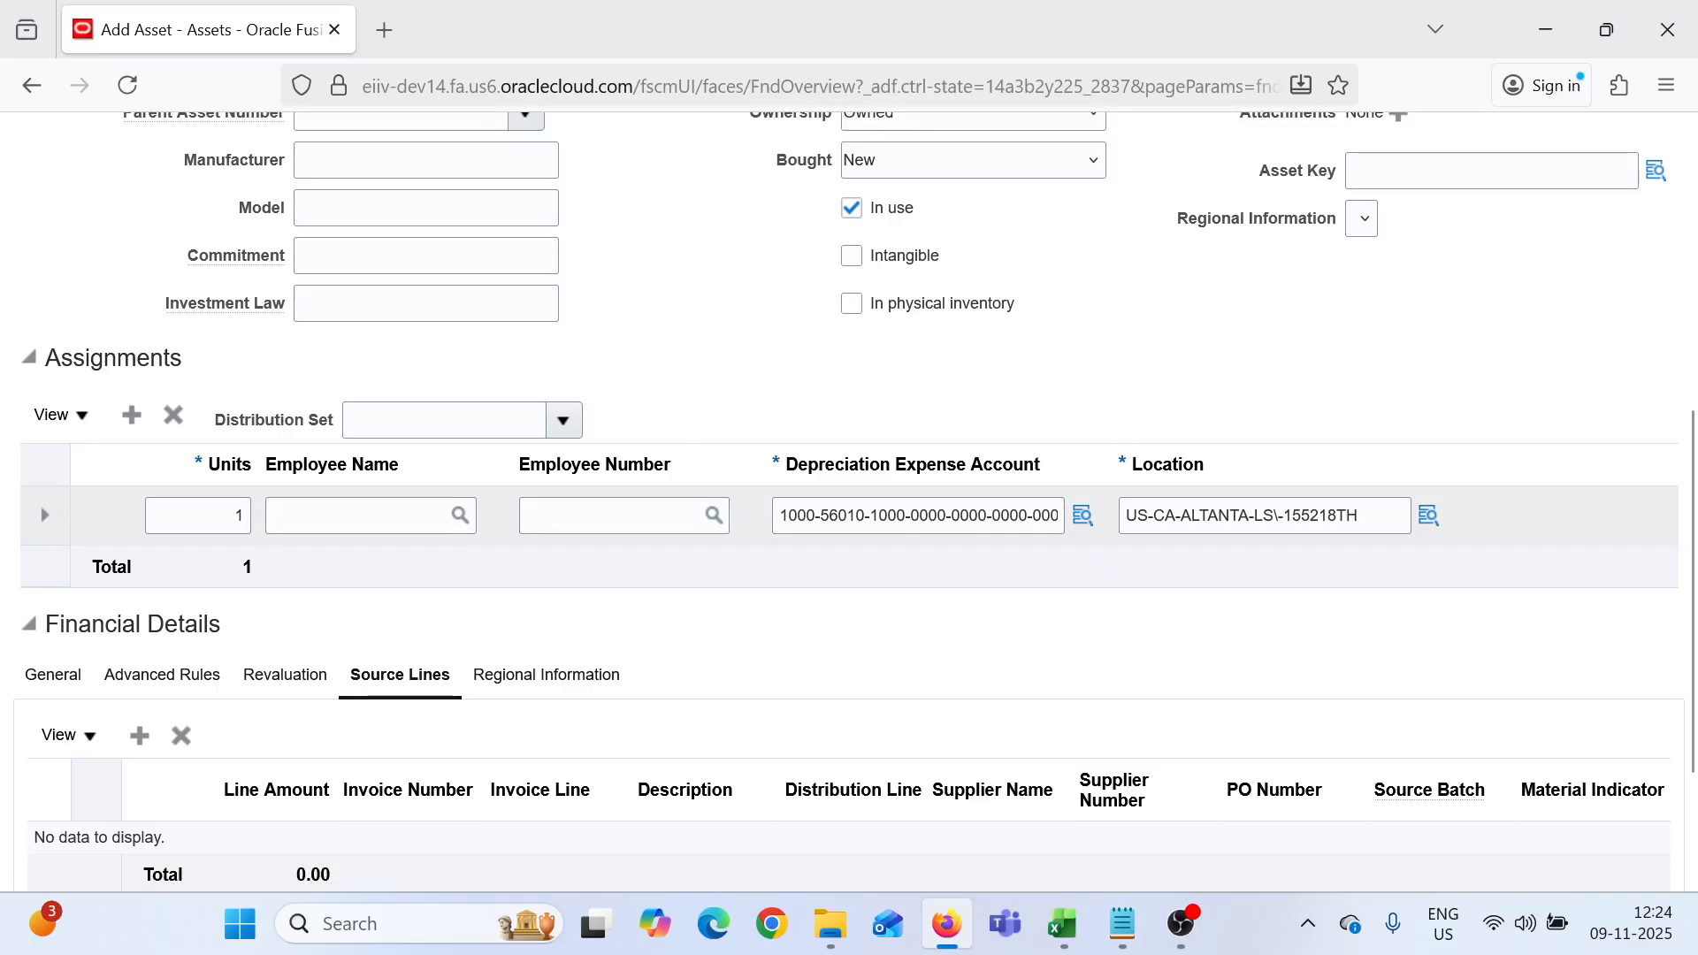
scroll(744, 382, "up", 5)
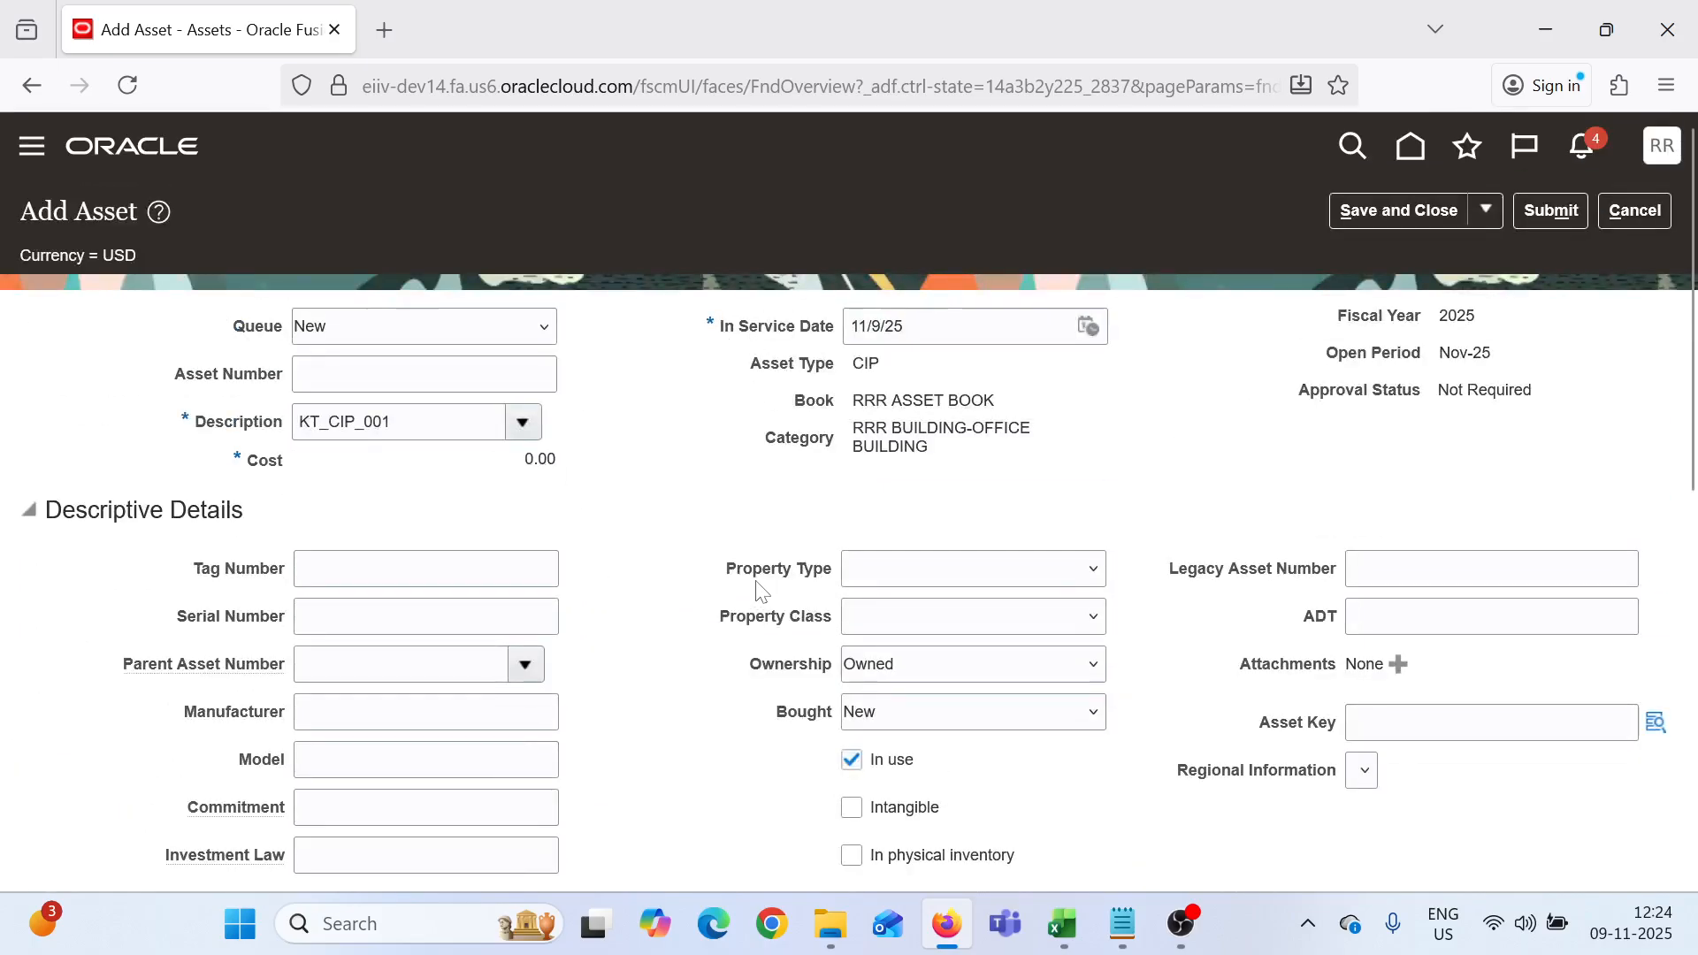
scroll(758, 593, "down", 2)
scroll(765, 494, "up", 2)
scroll(681, 566, "down", 3)
scroll(681, 566, "down", 4)
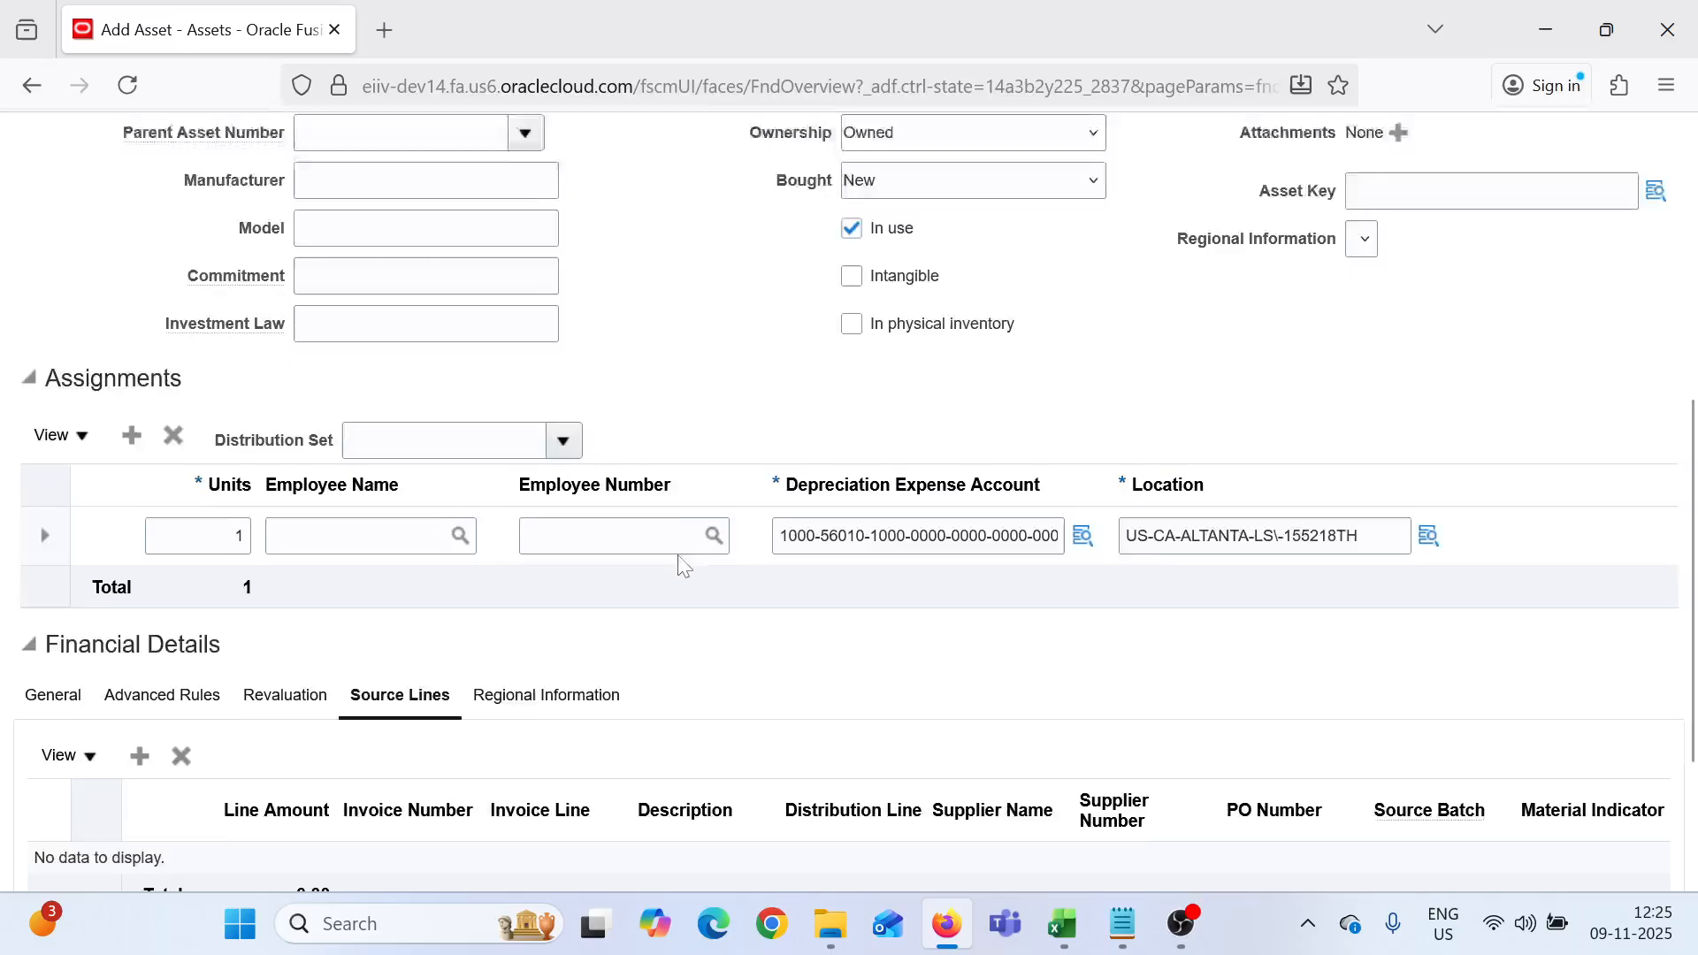
Search the available asset keys and assign the key None to the asset
scroll(681, 566, "up", 5)
left_click(1654, 586)
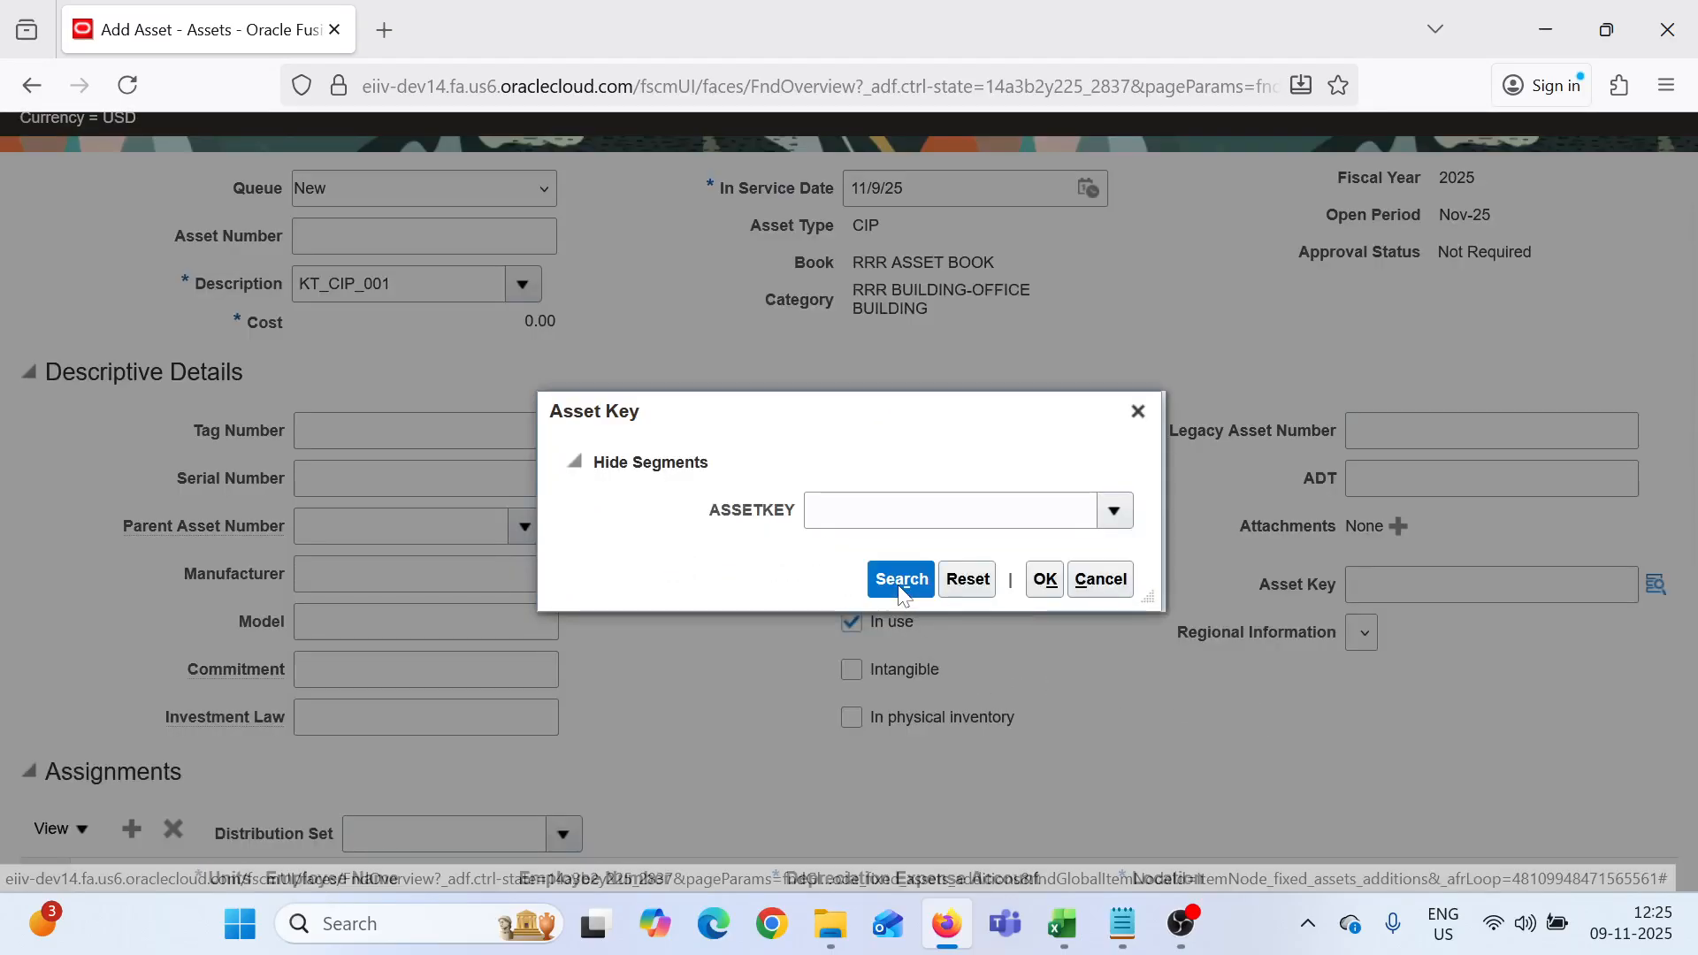
left_click(901, 580)
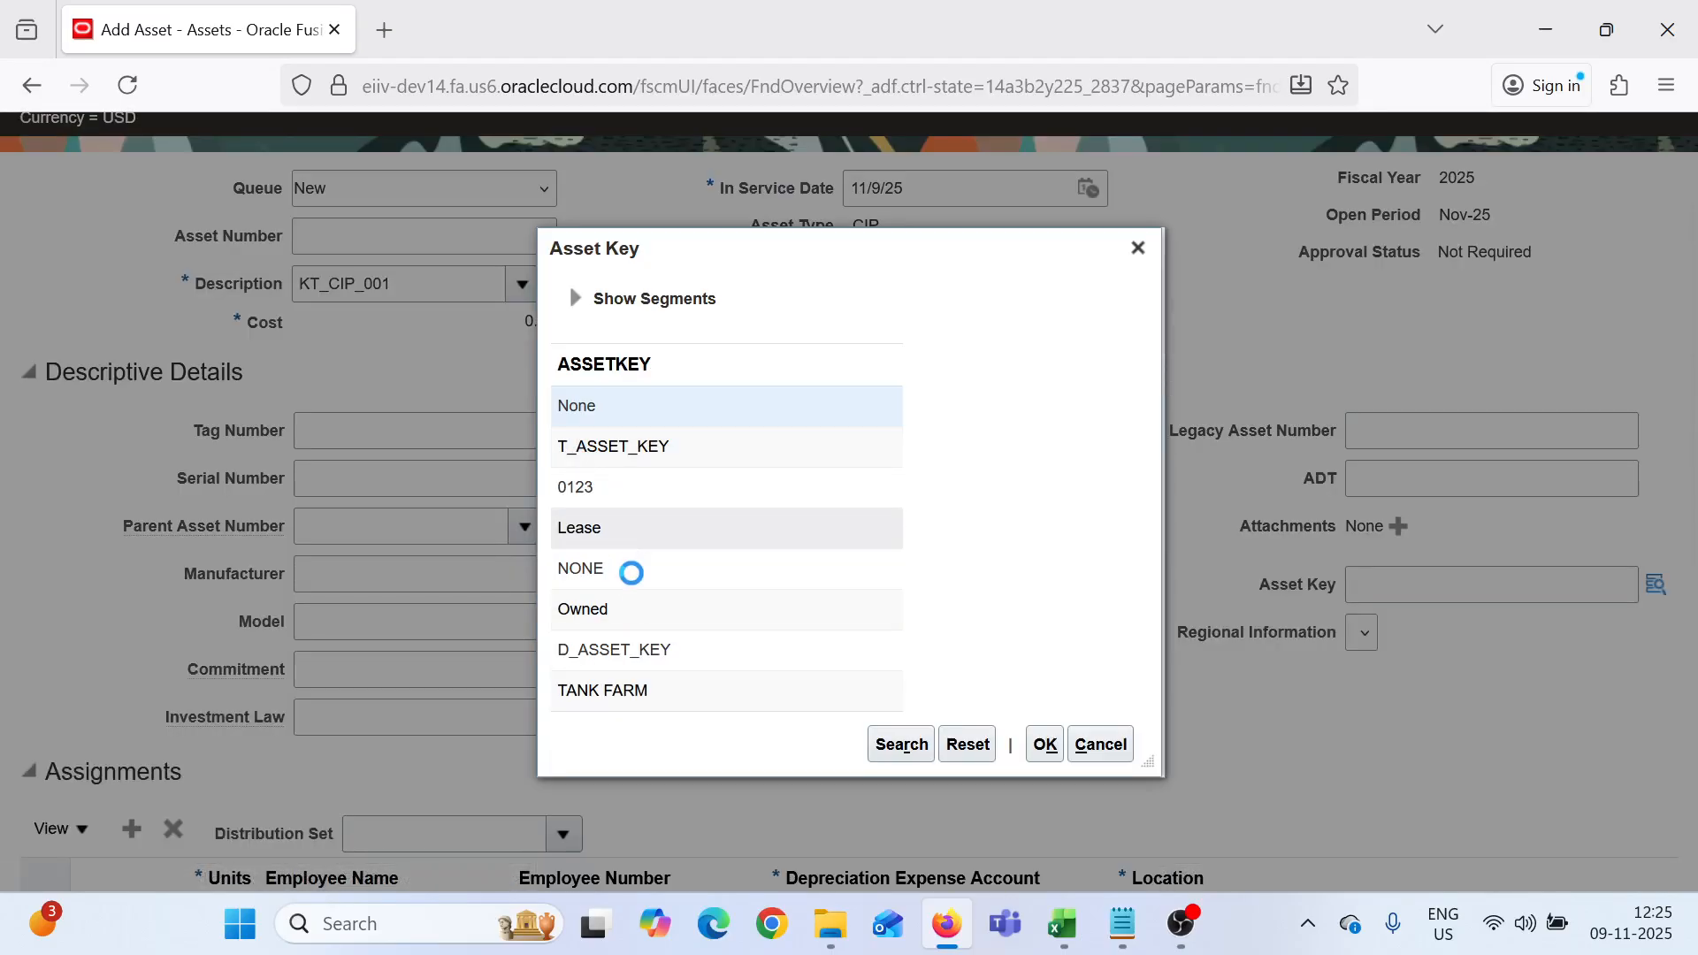
left_click(1044, 745)
Add a source line to the asset's financial details with a line amount of 10.00
scroll(1212, 735, "down", 5)
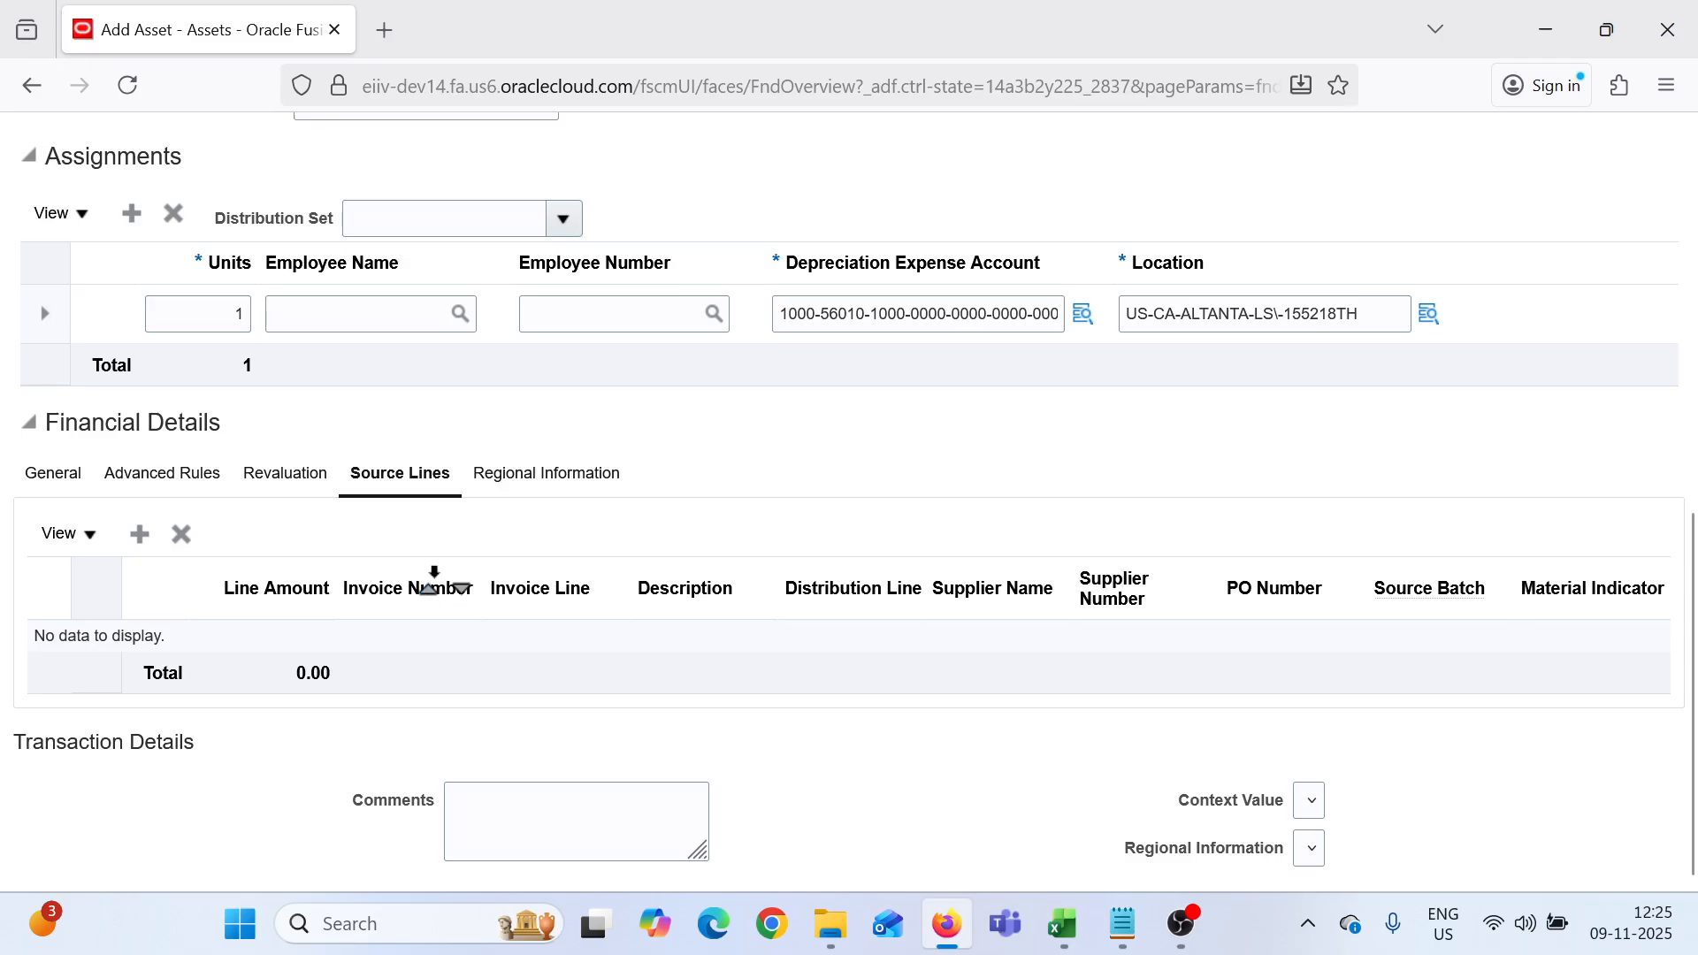
scroll(434, 575, "up", 3)
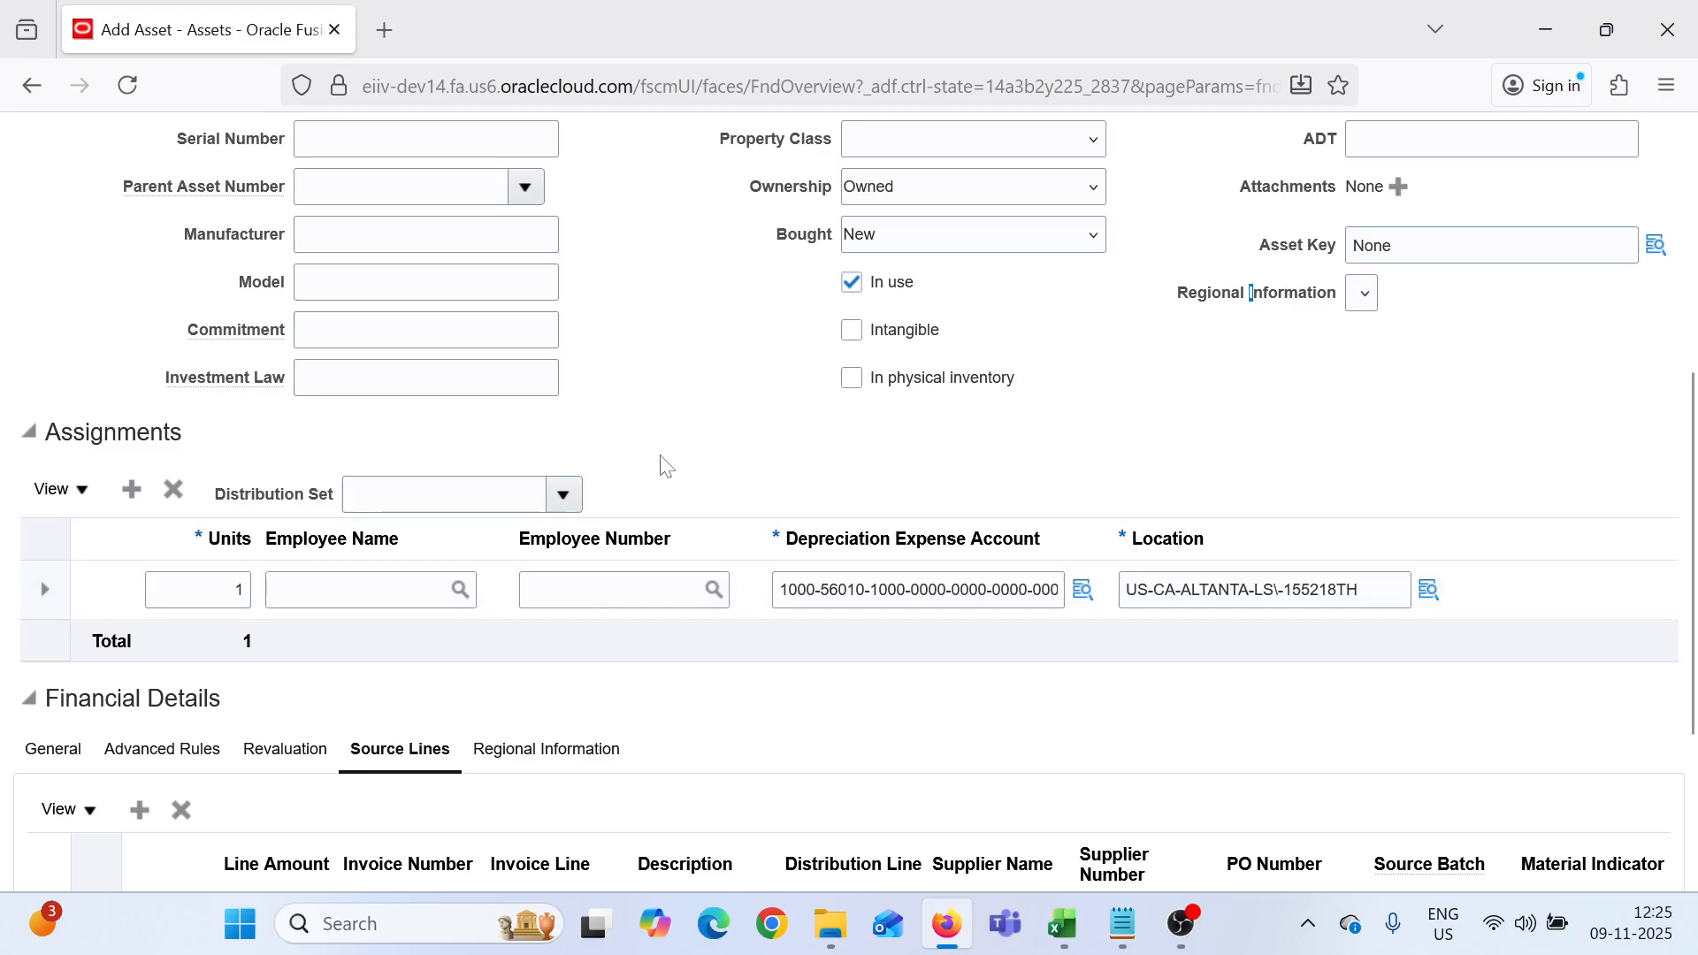
scroll(663, 482, "down", 2)
scroll(663, 523, "down", 1)
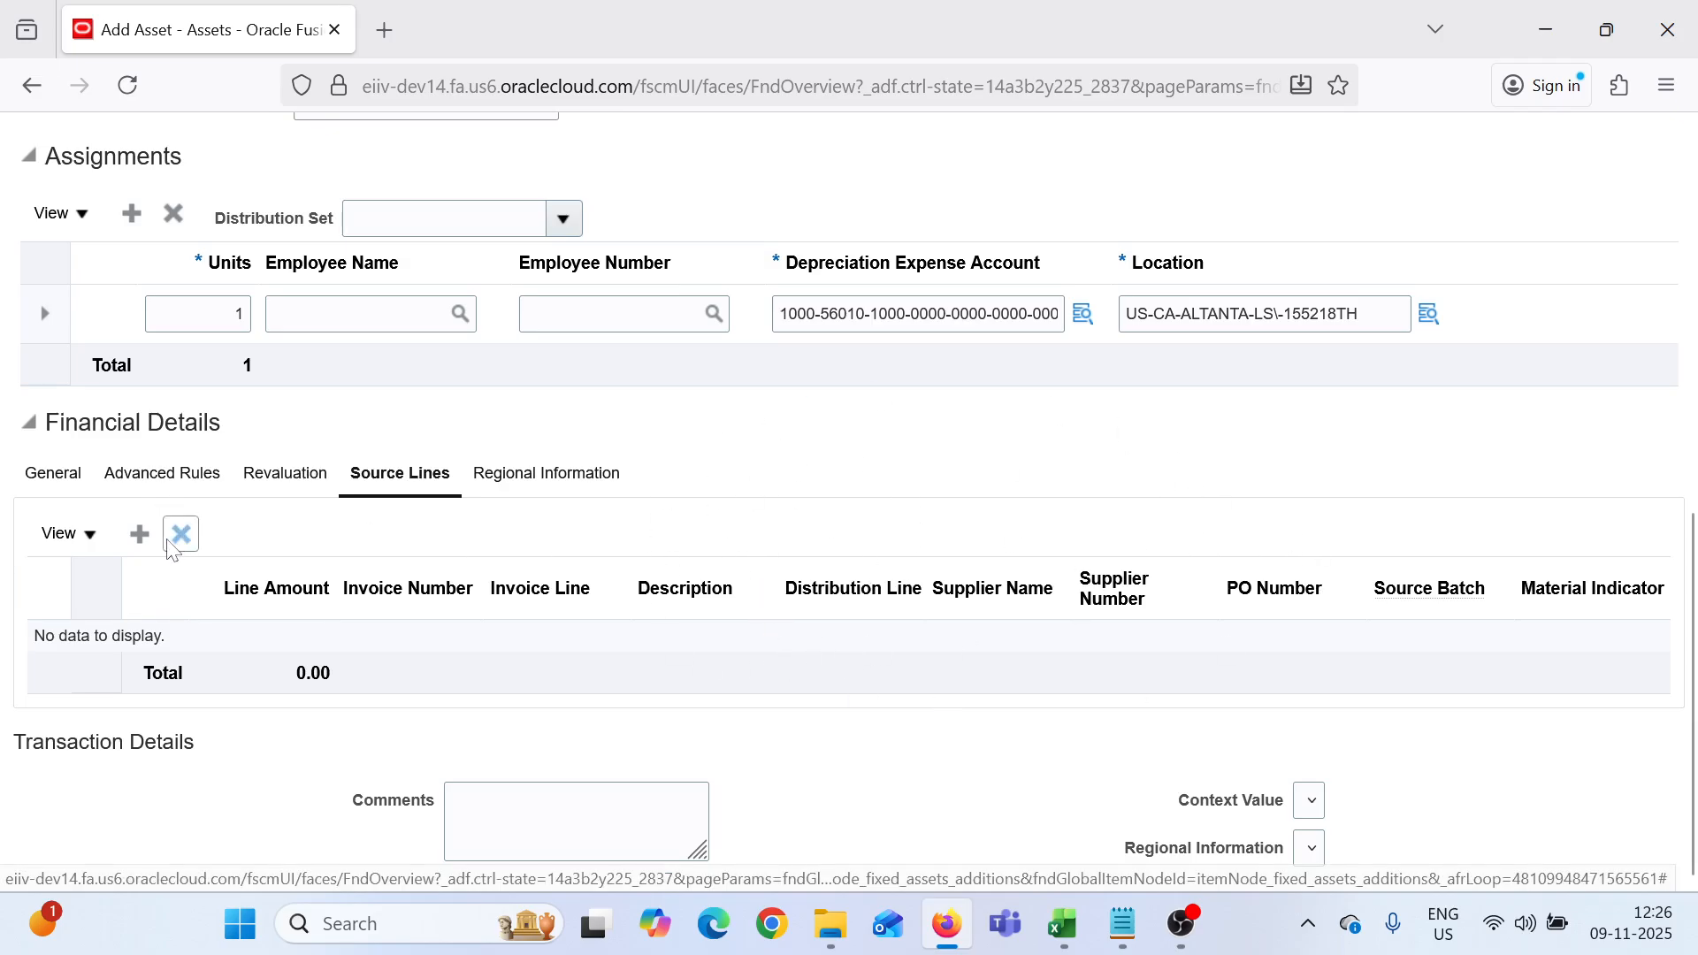
left_click(139, 534)
left_click(303, 652)
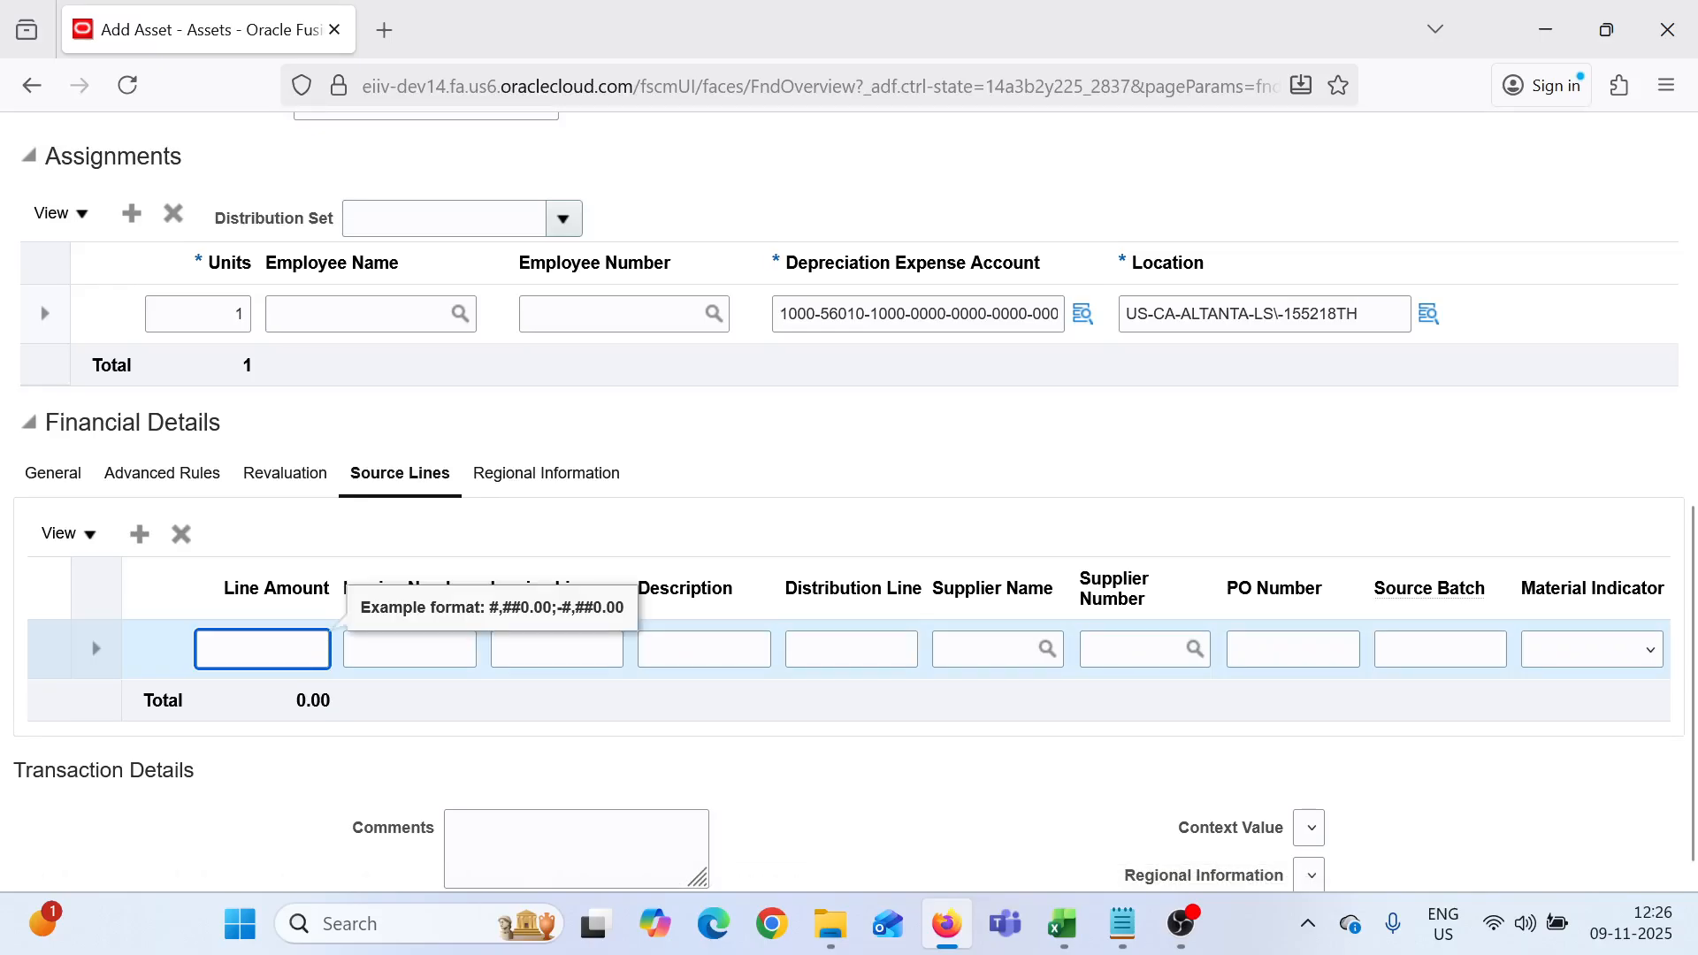
scroll(775, 575, "up", 10)
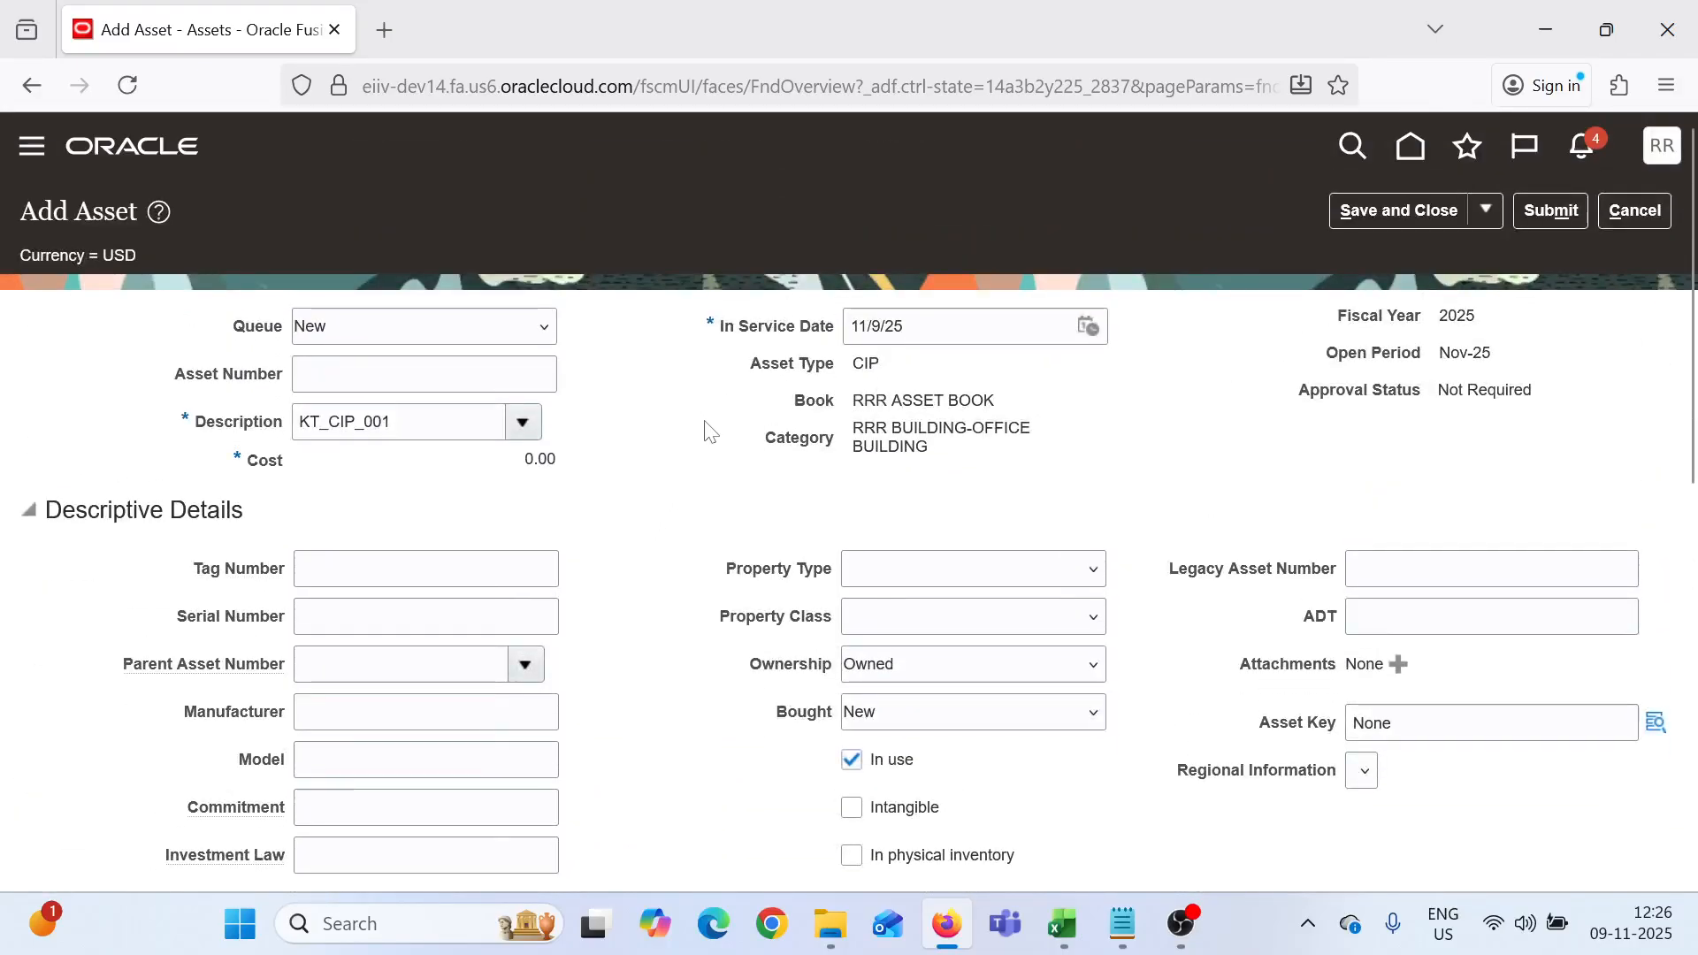
scroll(710, 432, "down", 10)
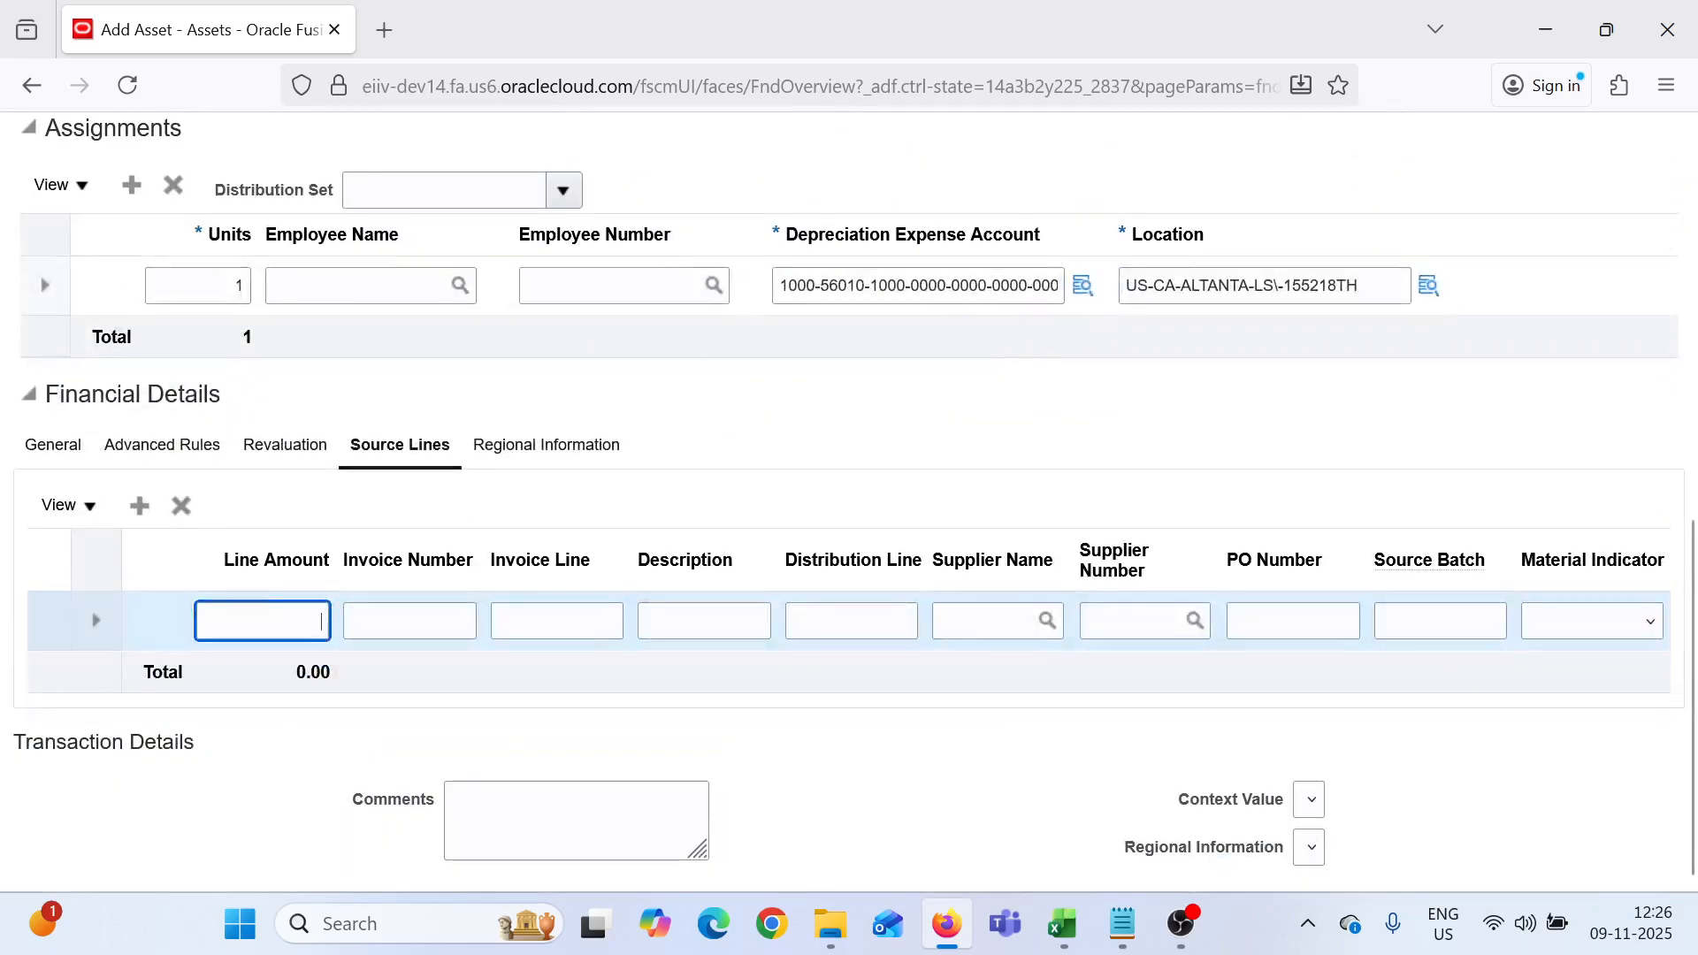
type("0")
key("Tab")
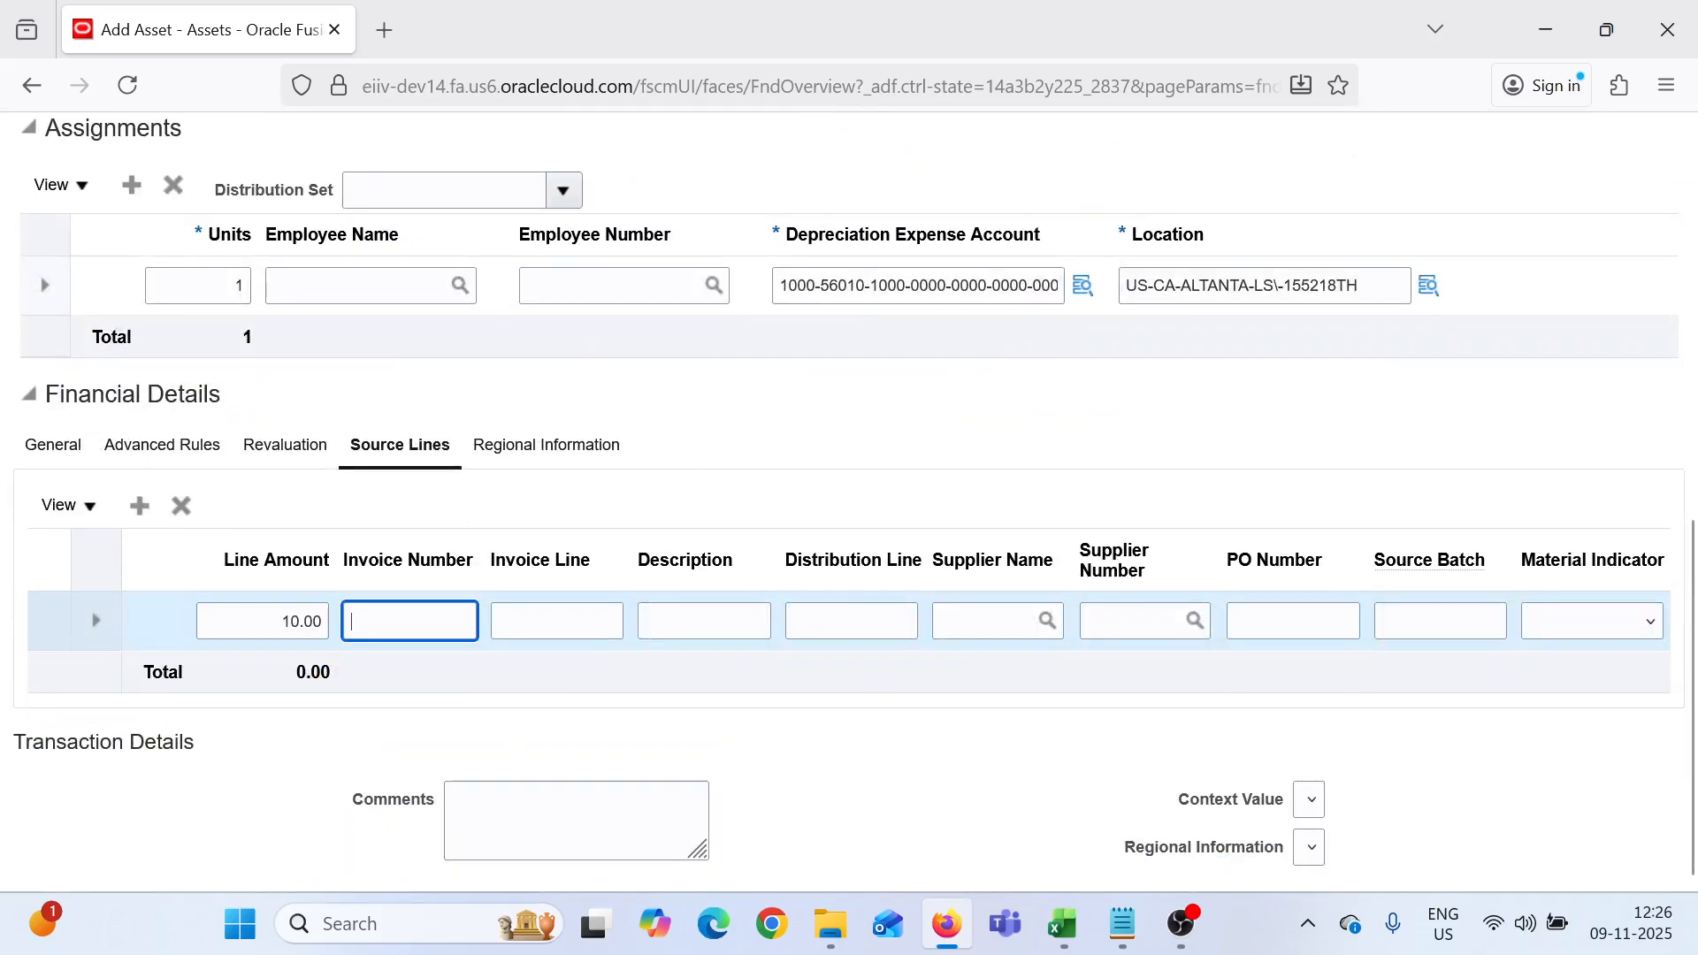
Enter RRR as the source line's supplier name and check the cost in the asset header
key("Tab")
key("Tab")
key("Tab")
key("Tab")
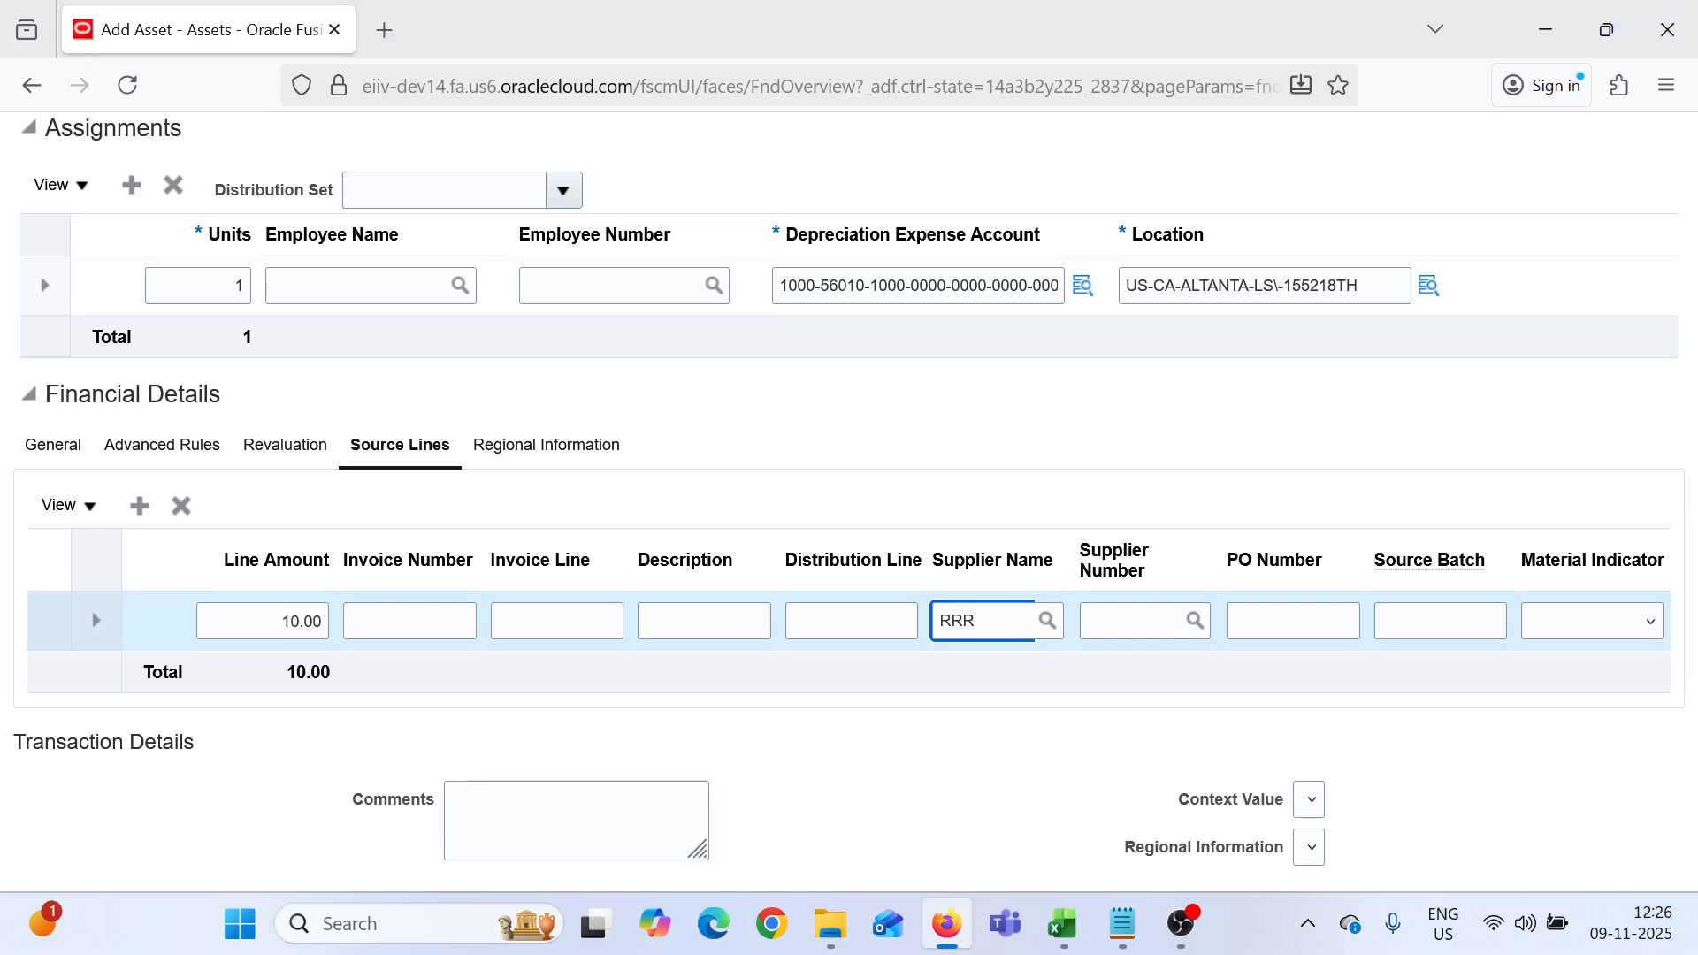
type("RRR")
key("Tab")
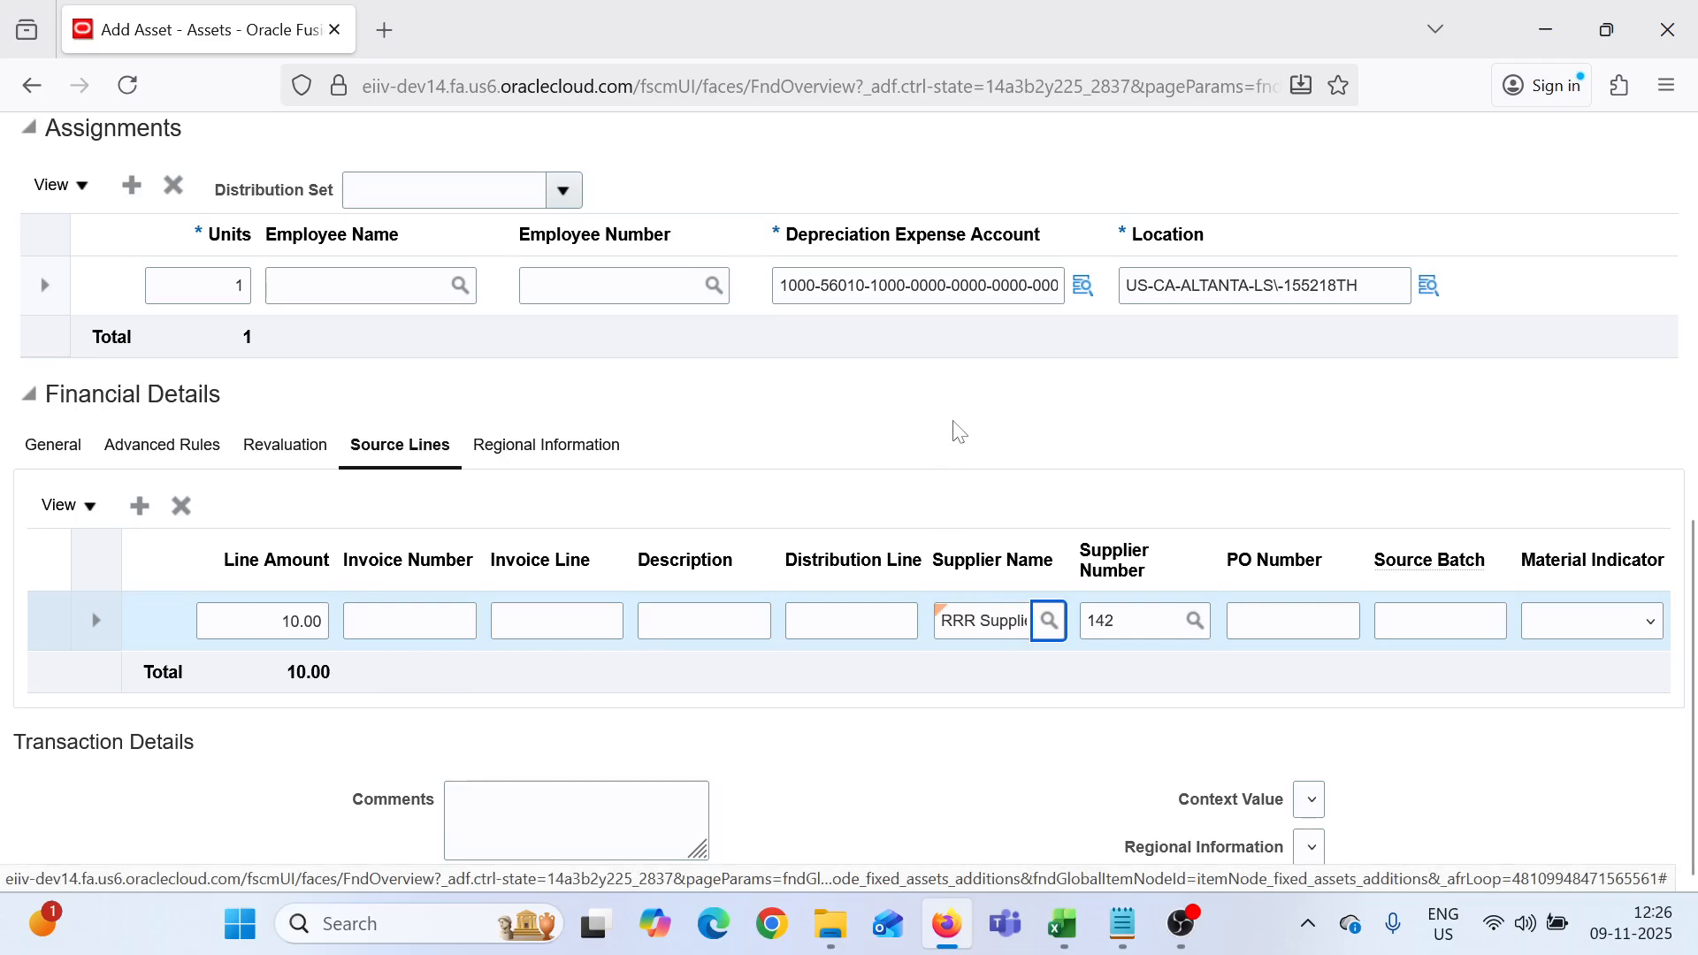
scroll(743, 704, "up", 8)
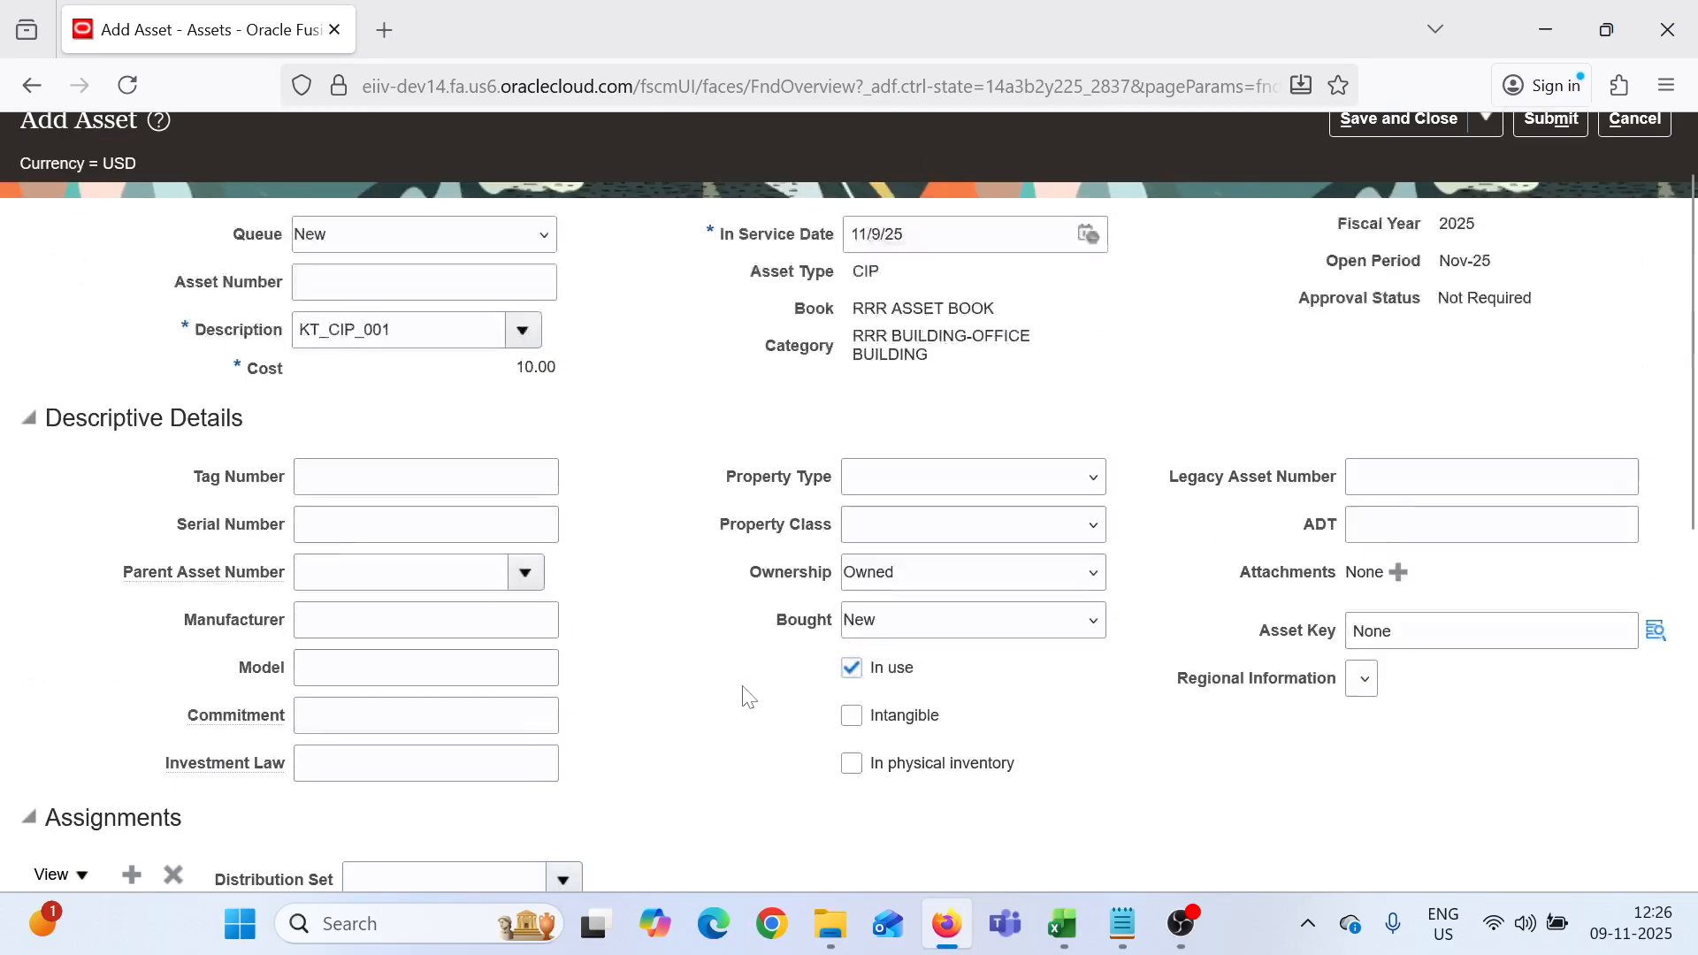
scroll(746, 693, "up", 1)
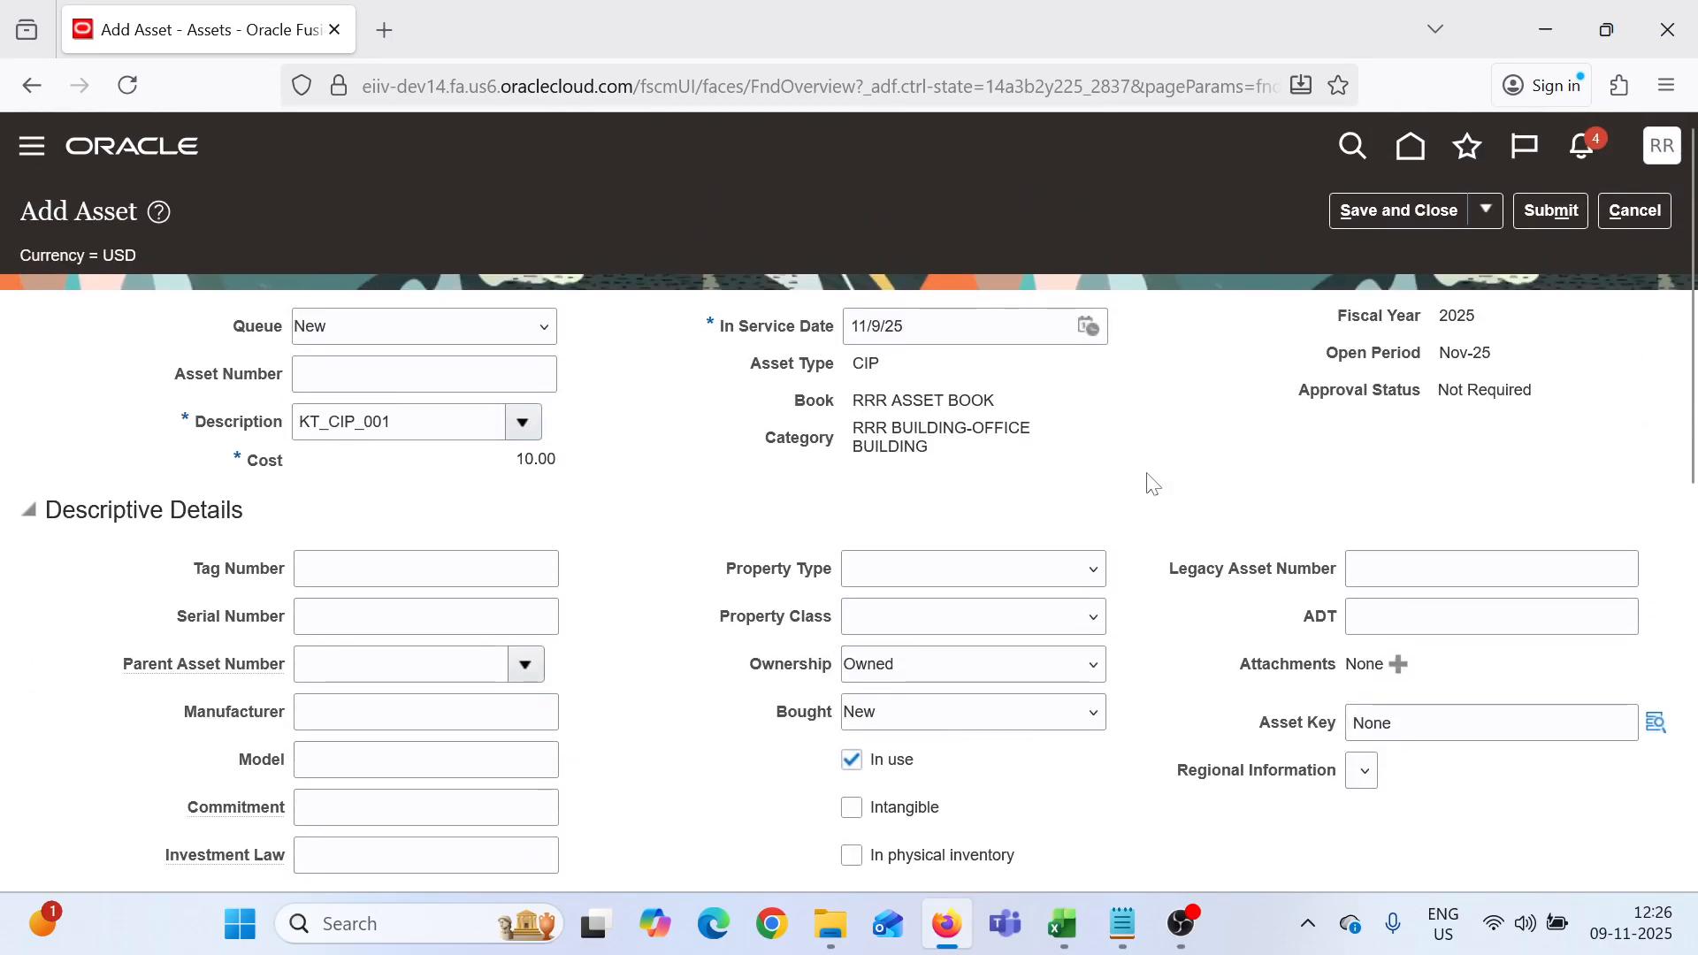
Review the entered details of asset KT_CIP_001 and submit the addition
scroll(1164, 485, "down", 5)
scroll(1164, 485, "up", 5)
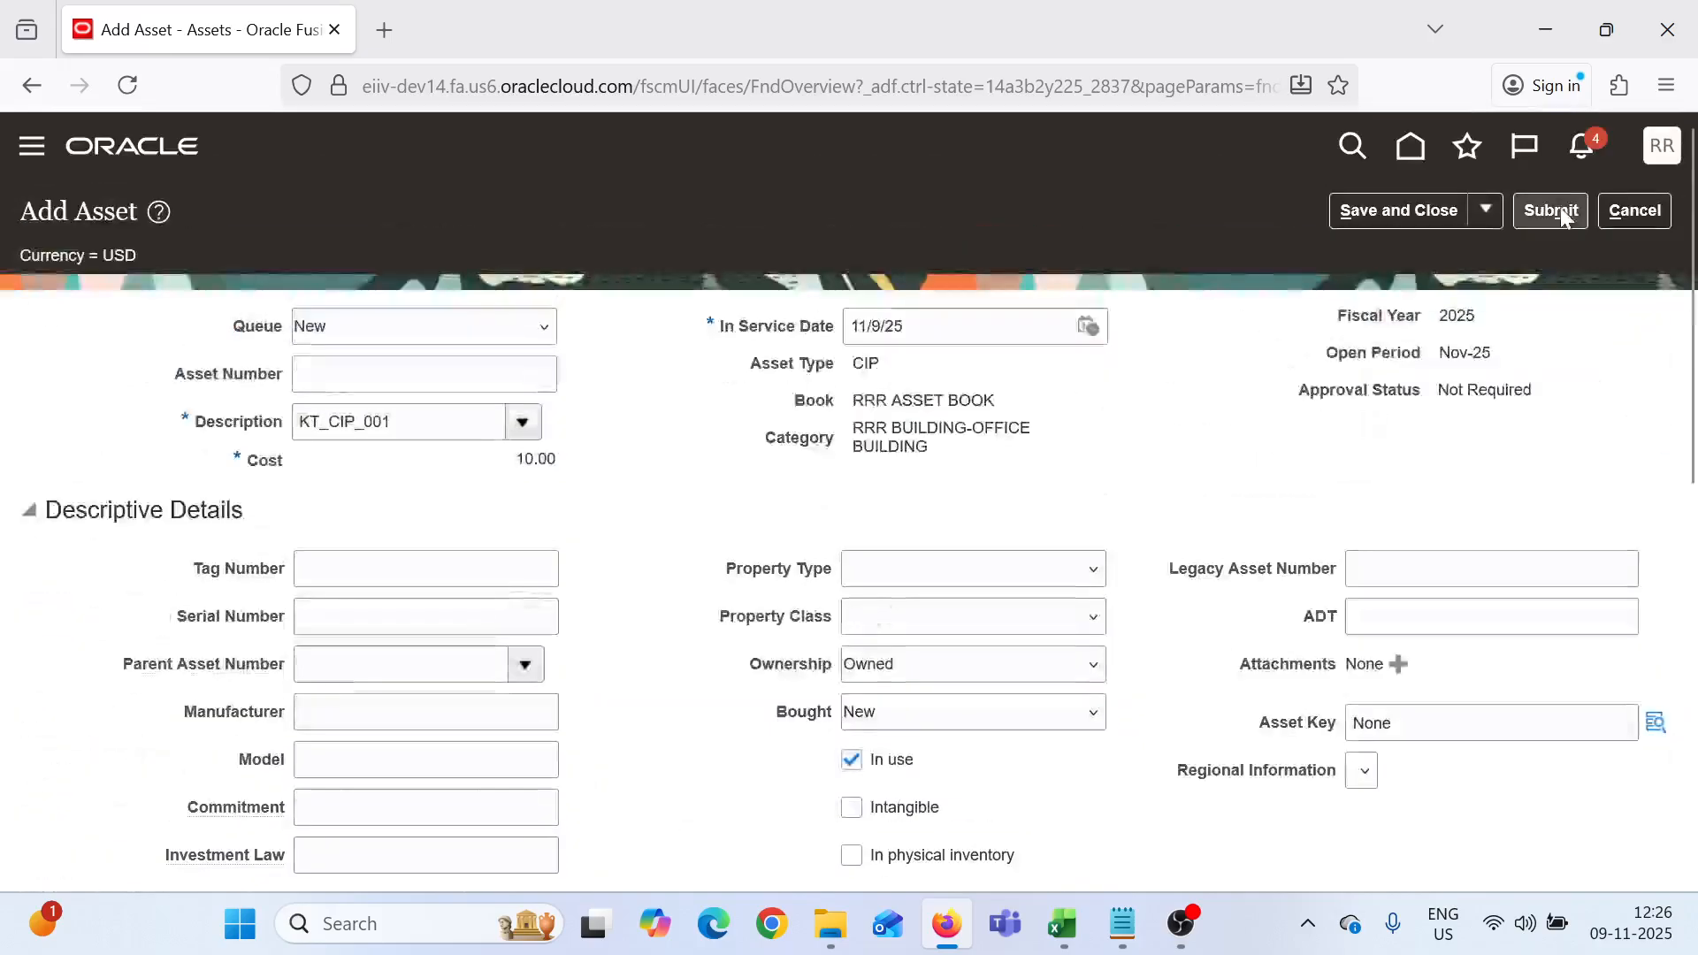
left_click(1551, 211)
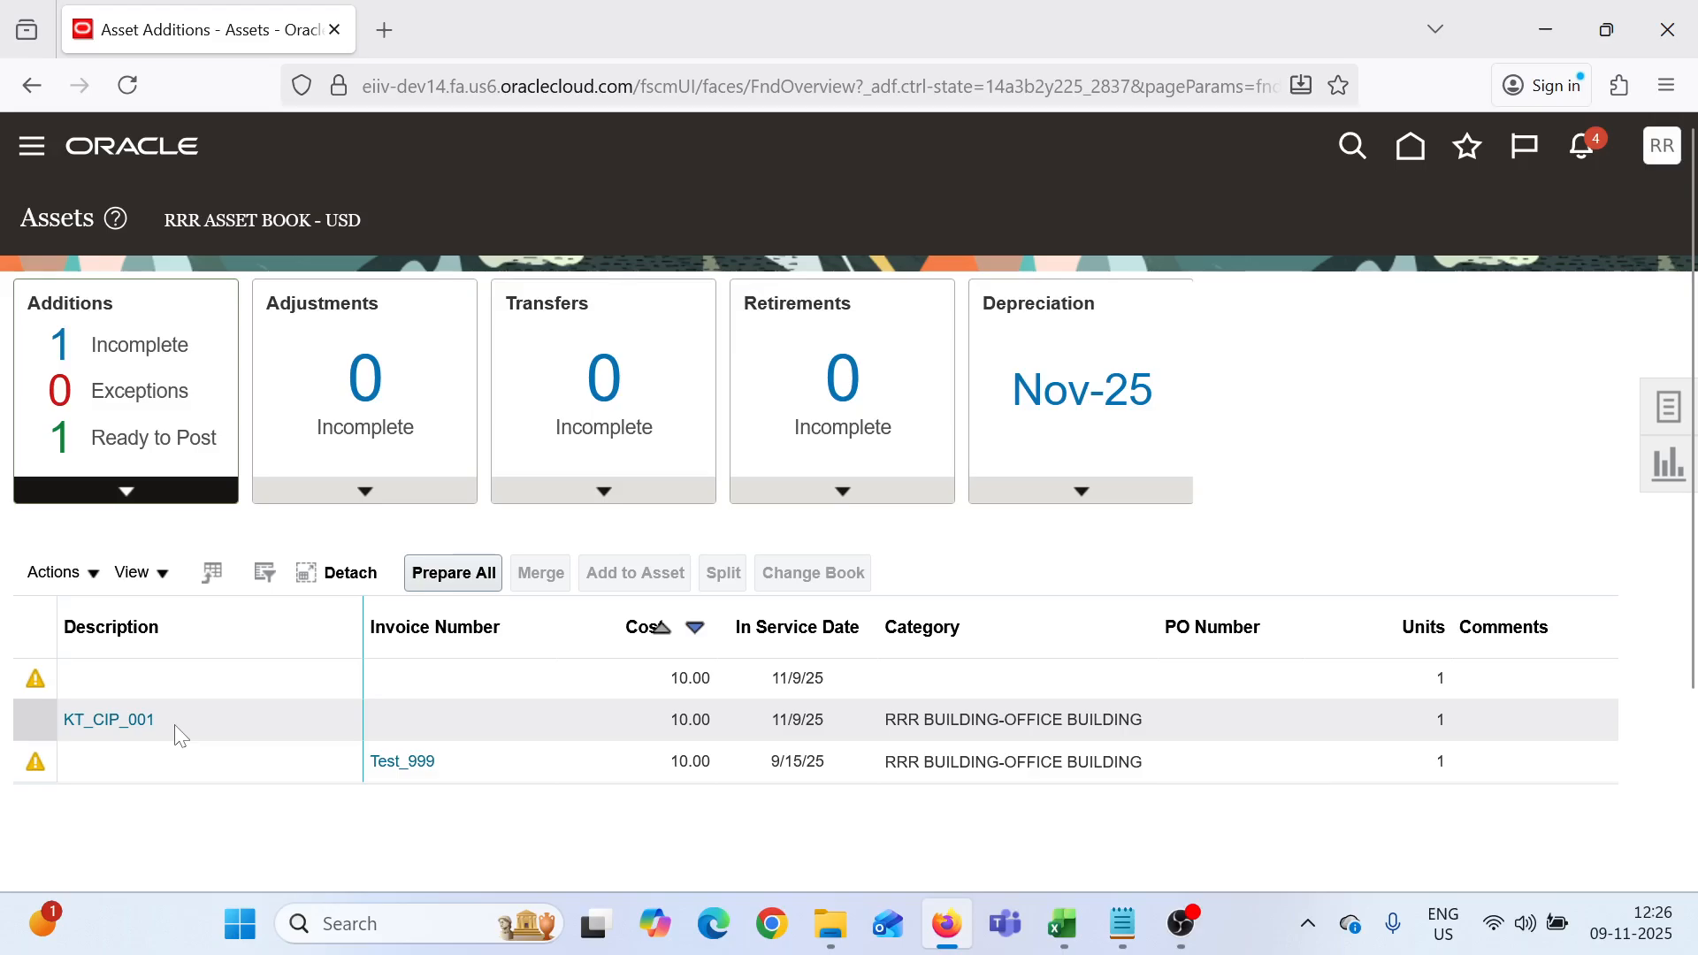
Check the additions that are ready to post and incomplete, and refresh the ready-to-post list
left_click(155, 442)
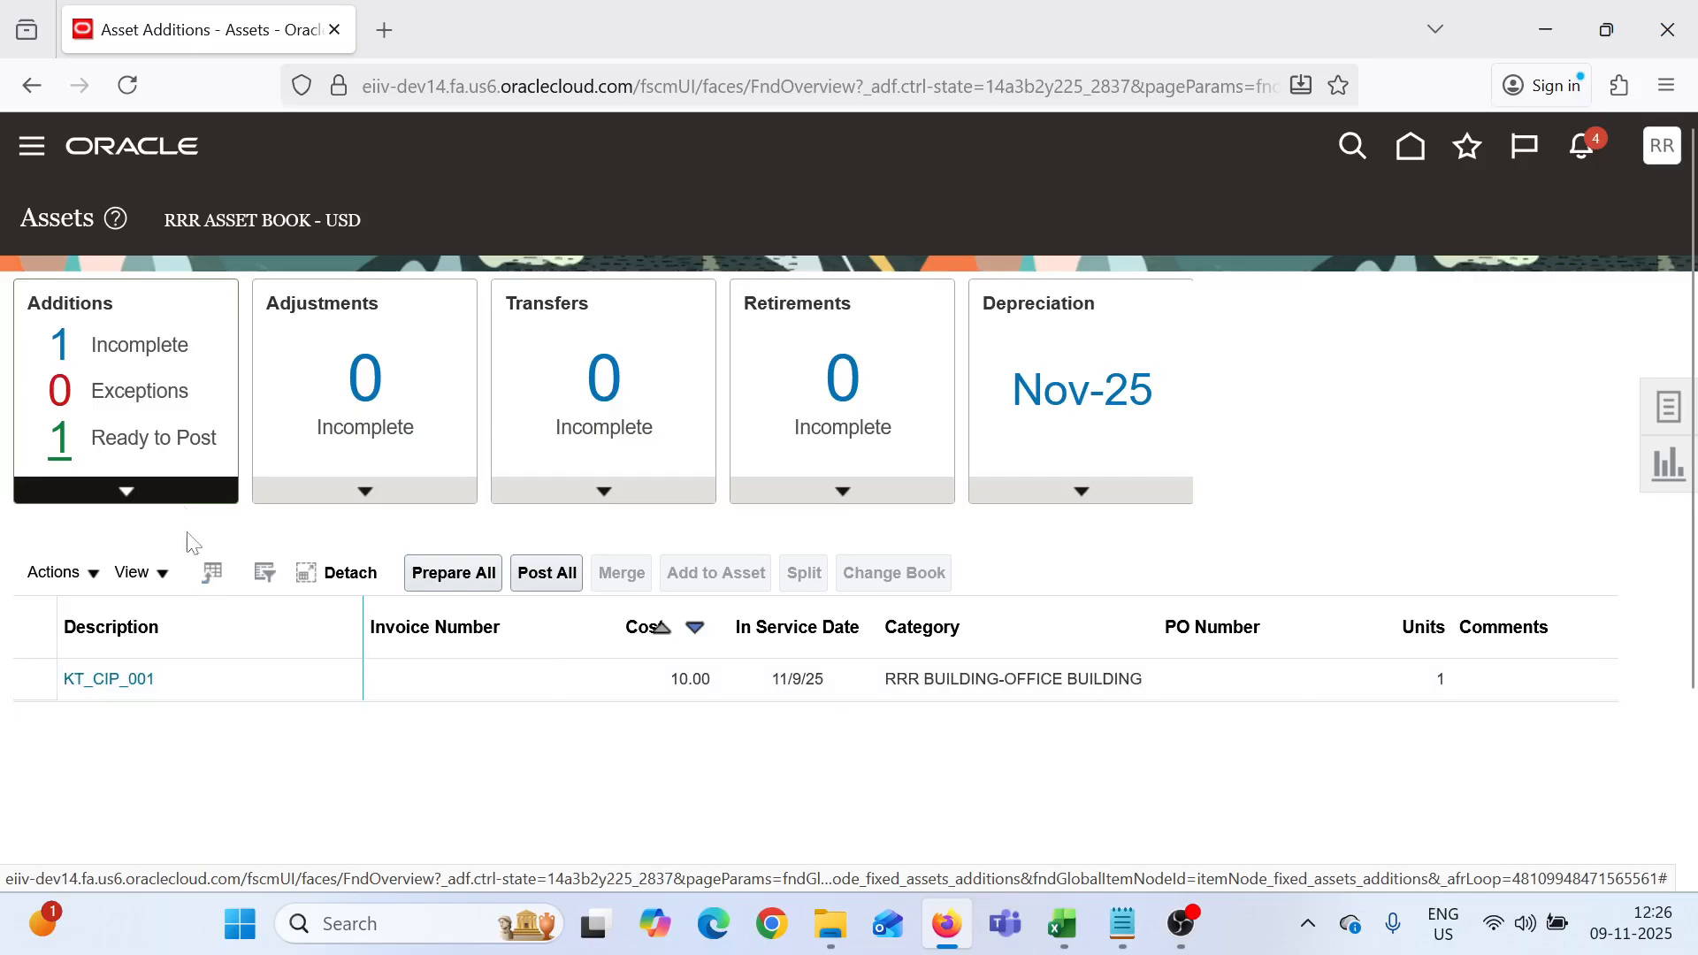
left_click(166, 353)
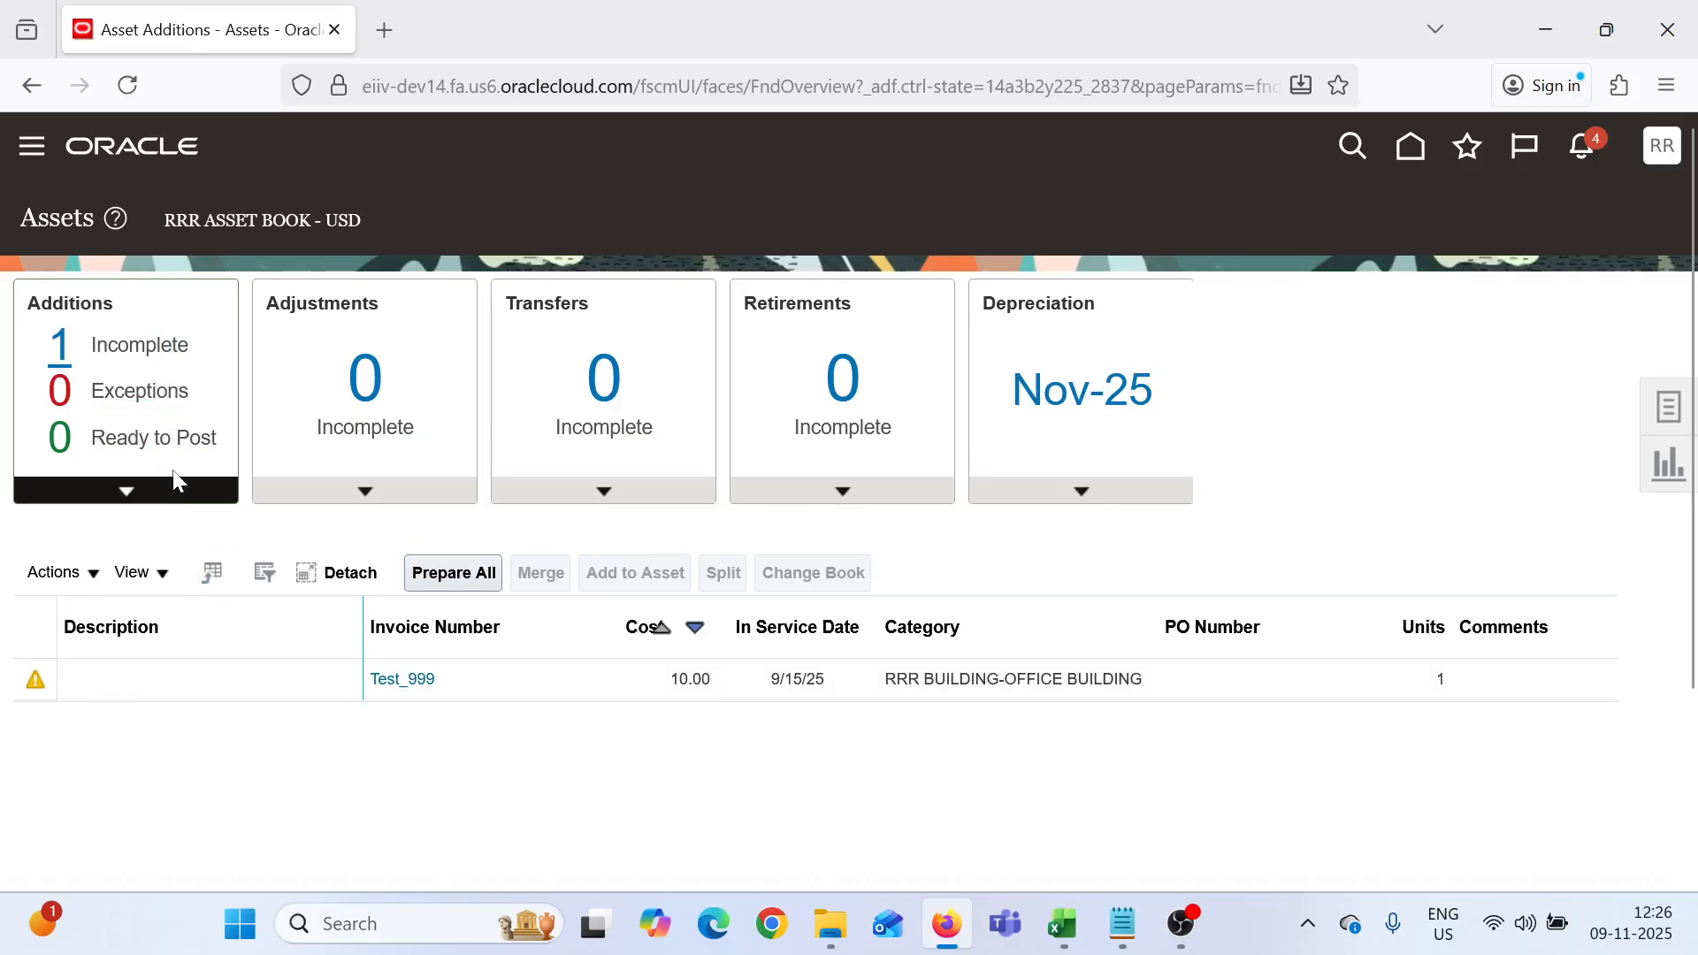
left_click(175, 450)
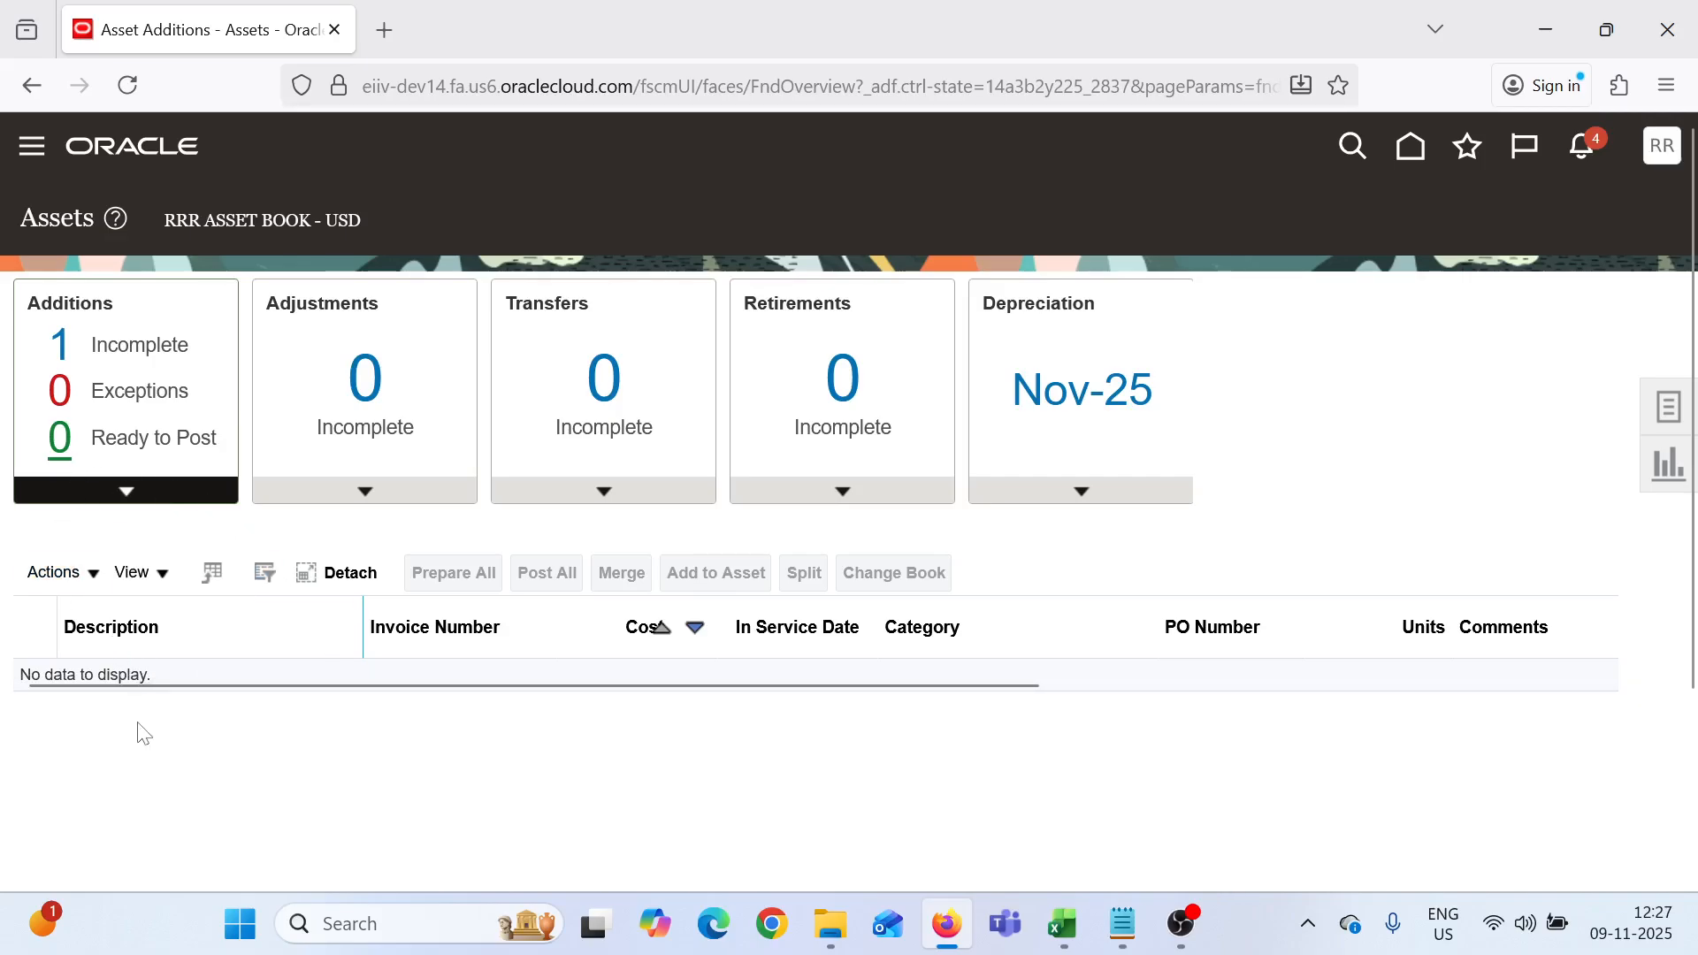
Open KT_CIP_001 from the recent additions in the asset inquiry and examine its book values and transactions
left_click(1669, 416)
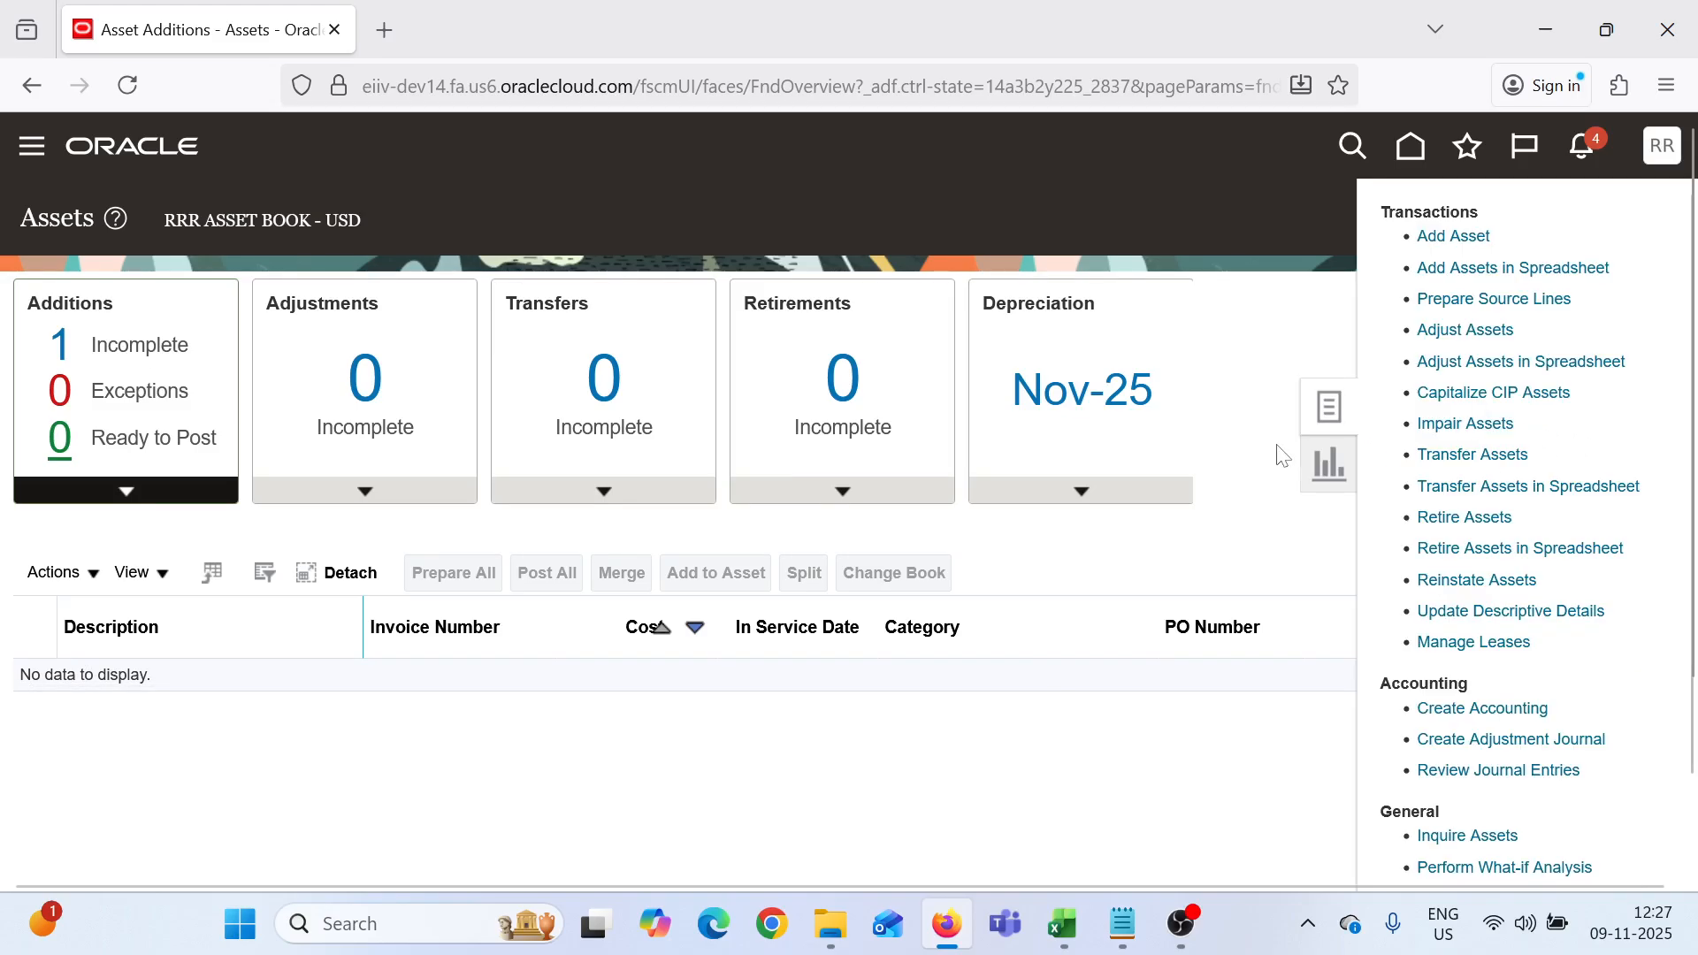
scroll(1471, 832, "down", 2)
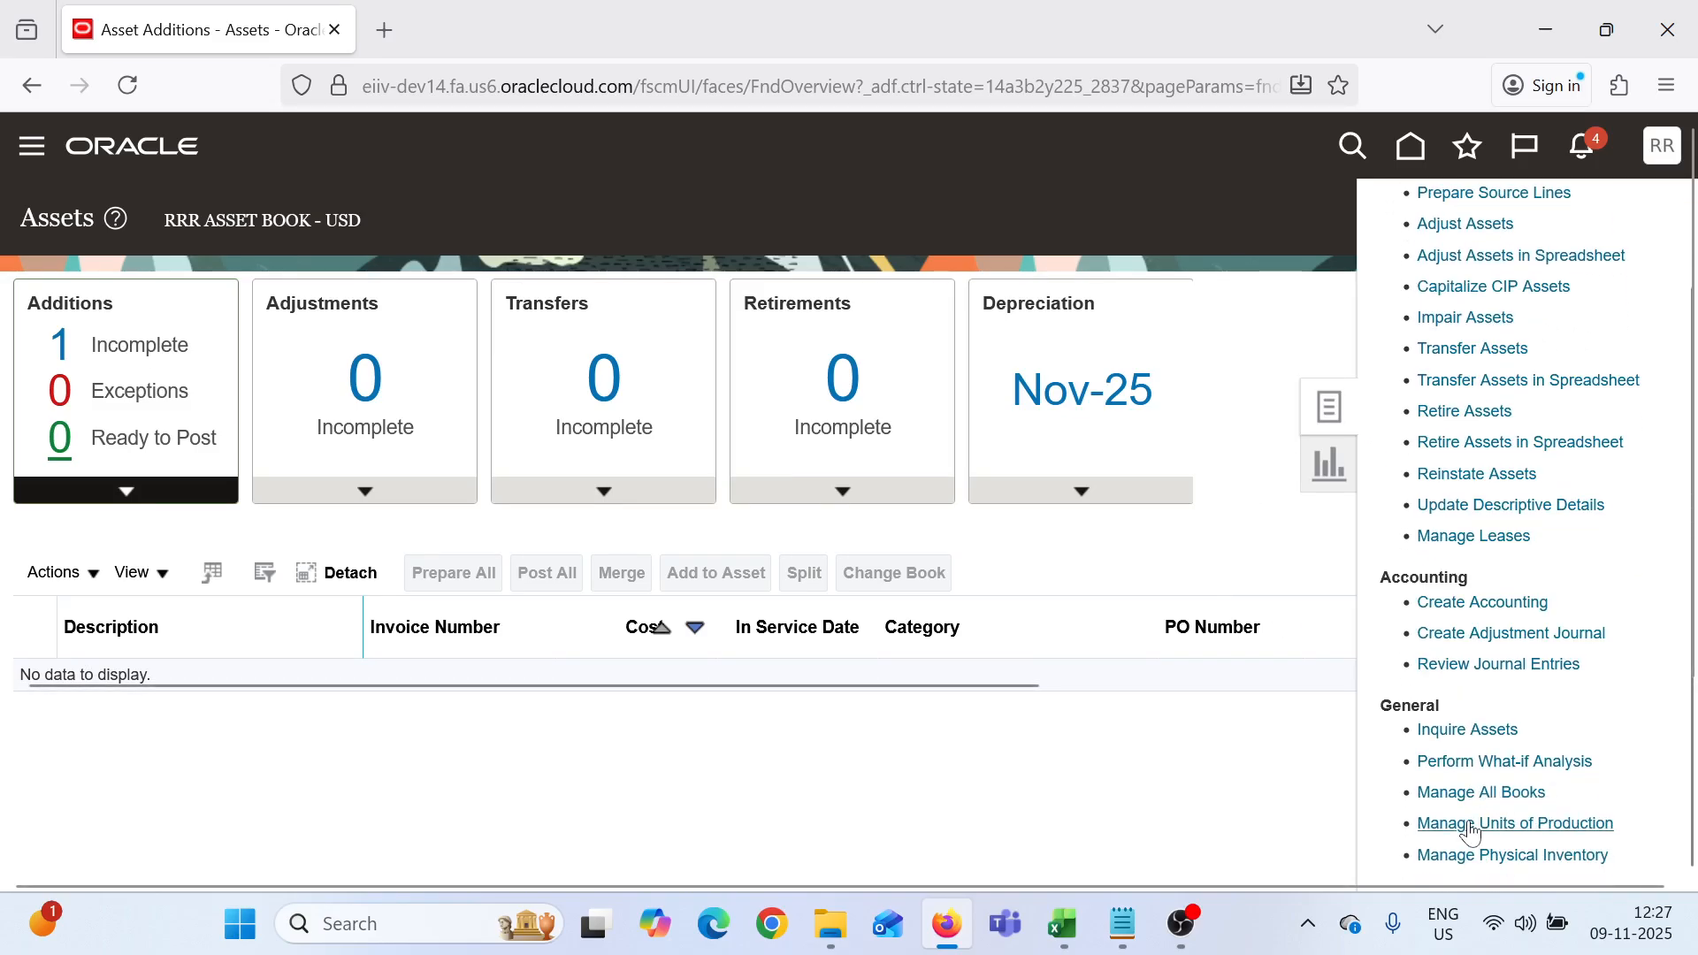
left_click(1464, 727)
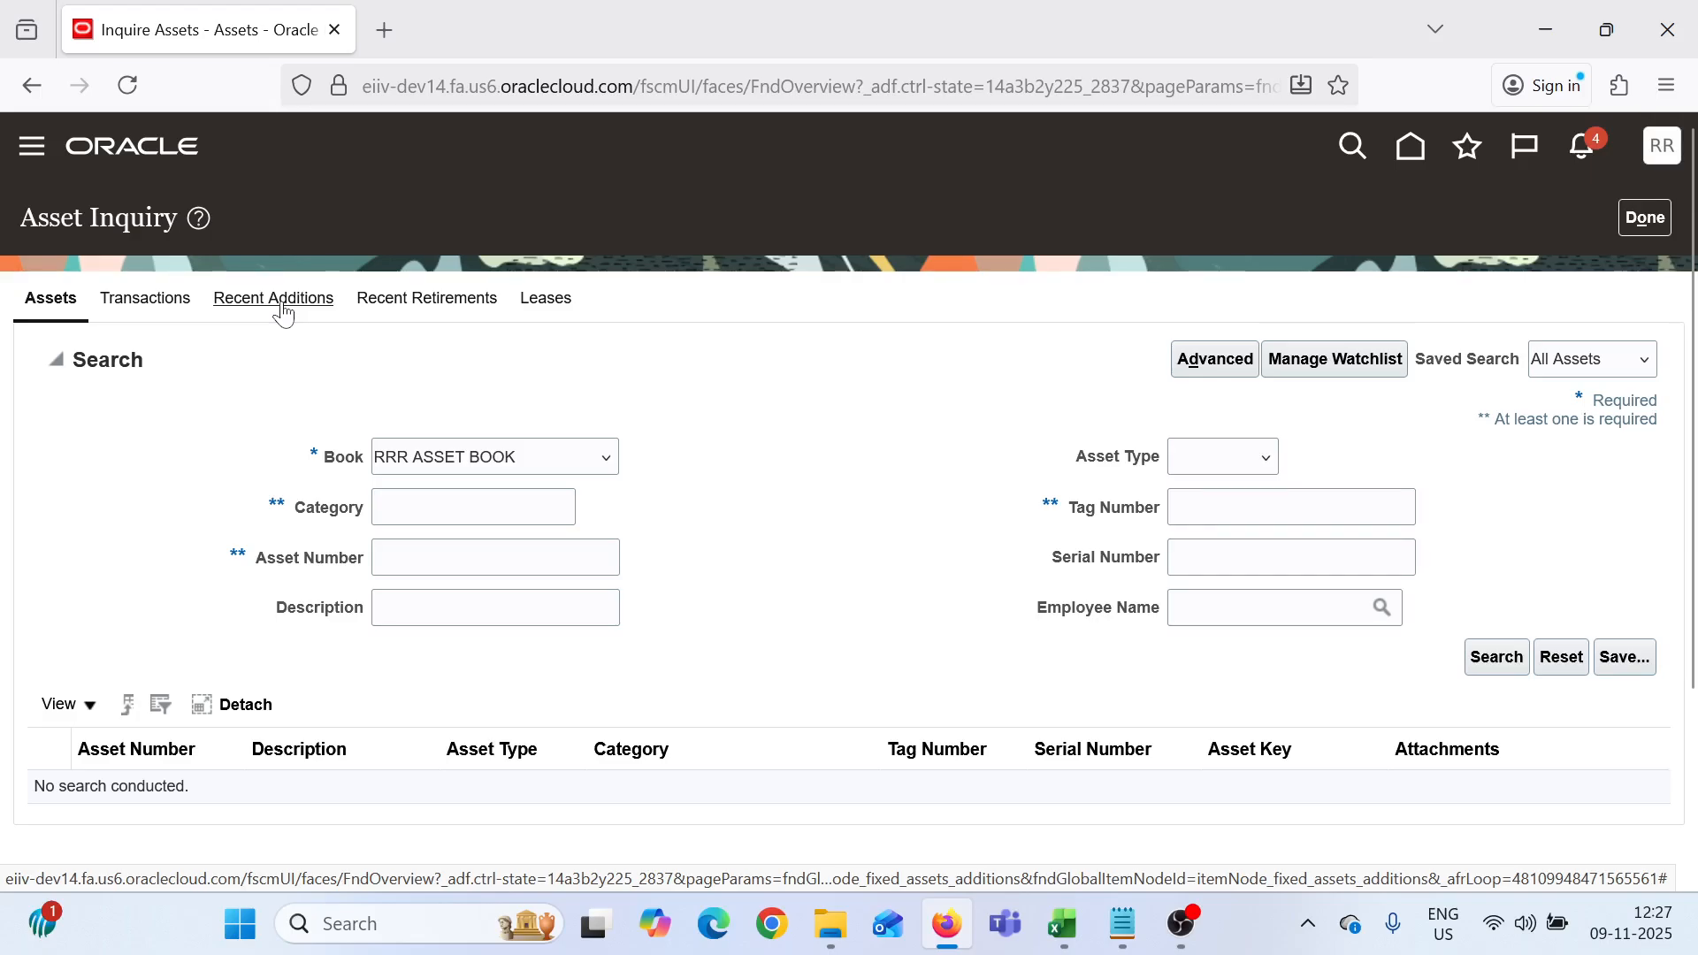
left_click(284, 300)
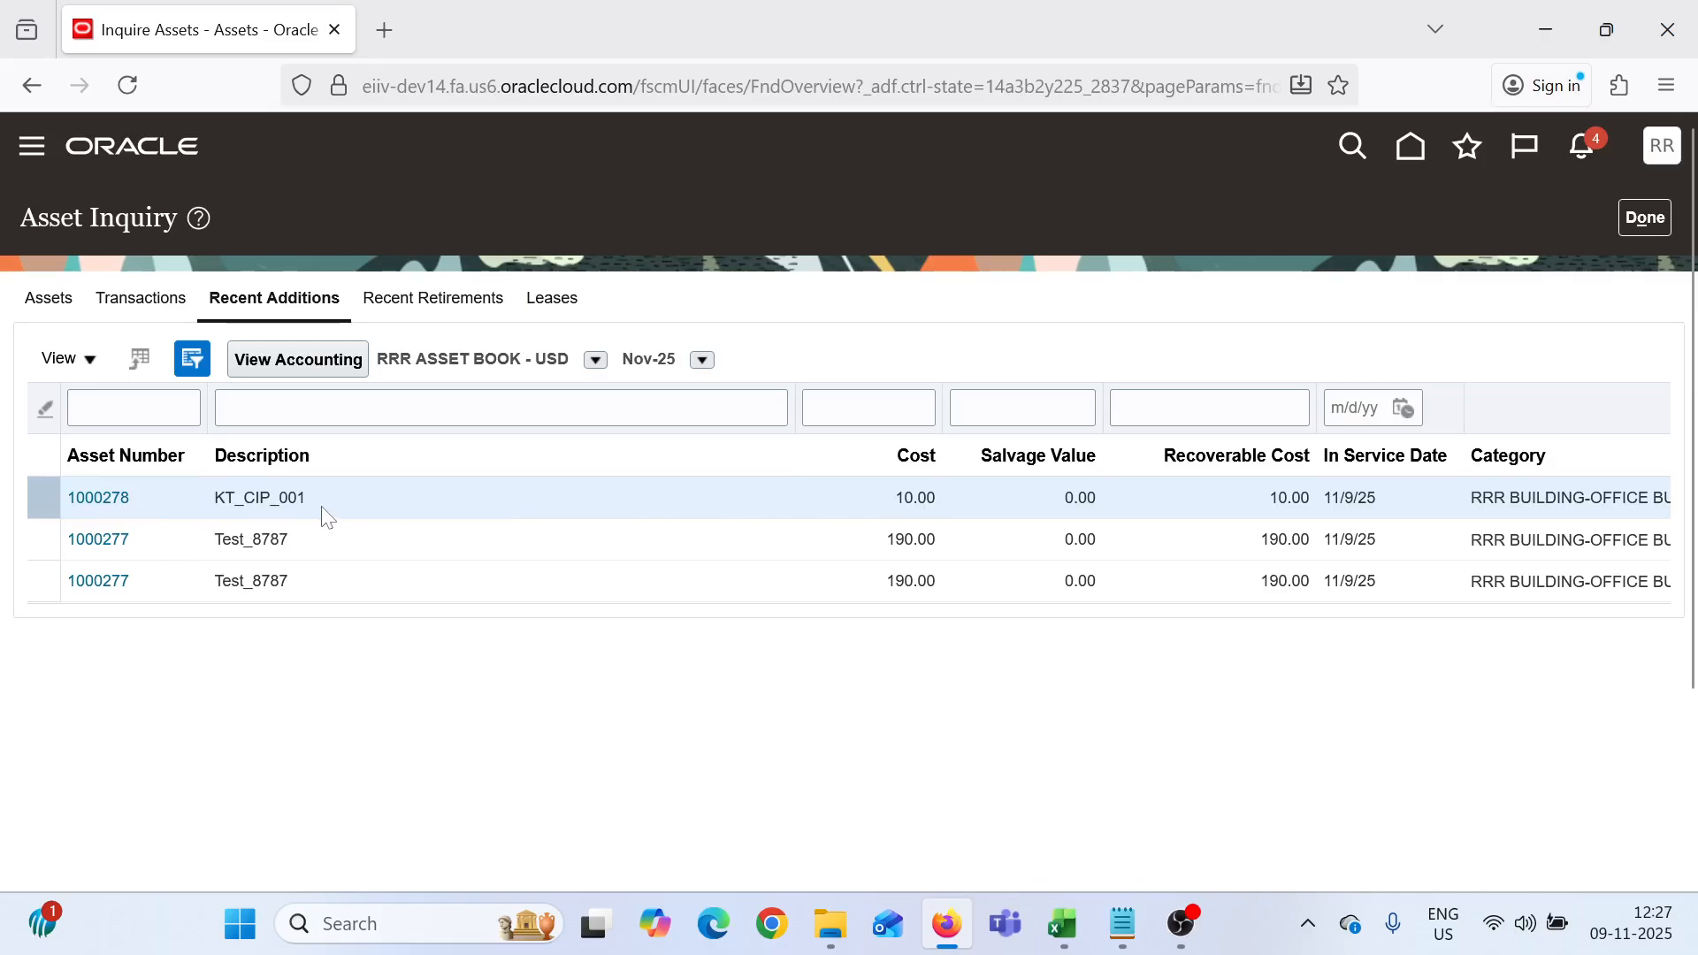
left_click(113, 500)
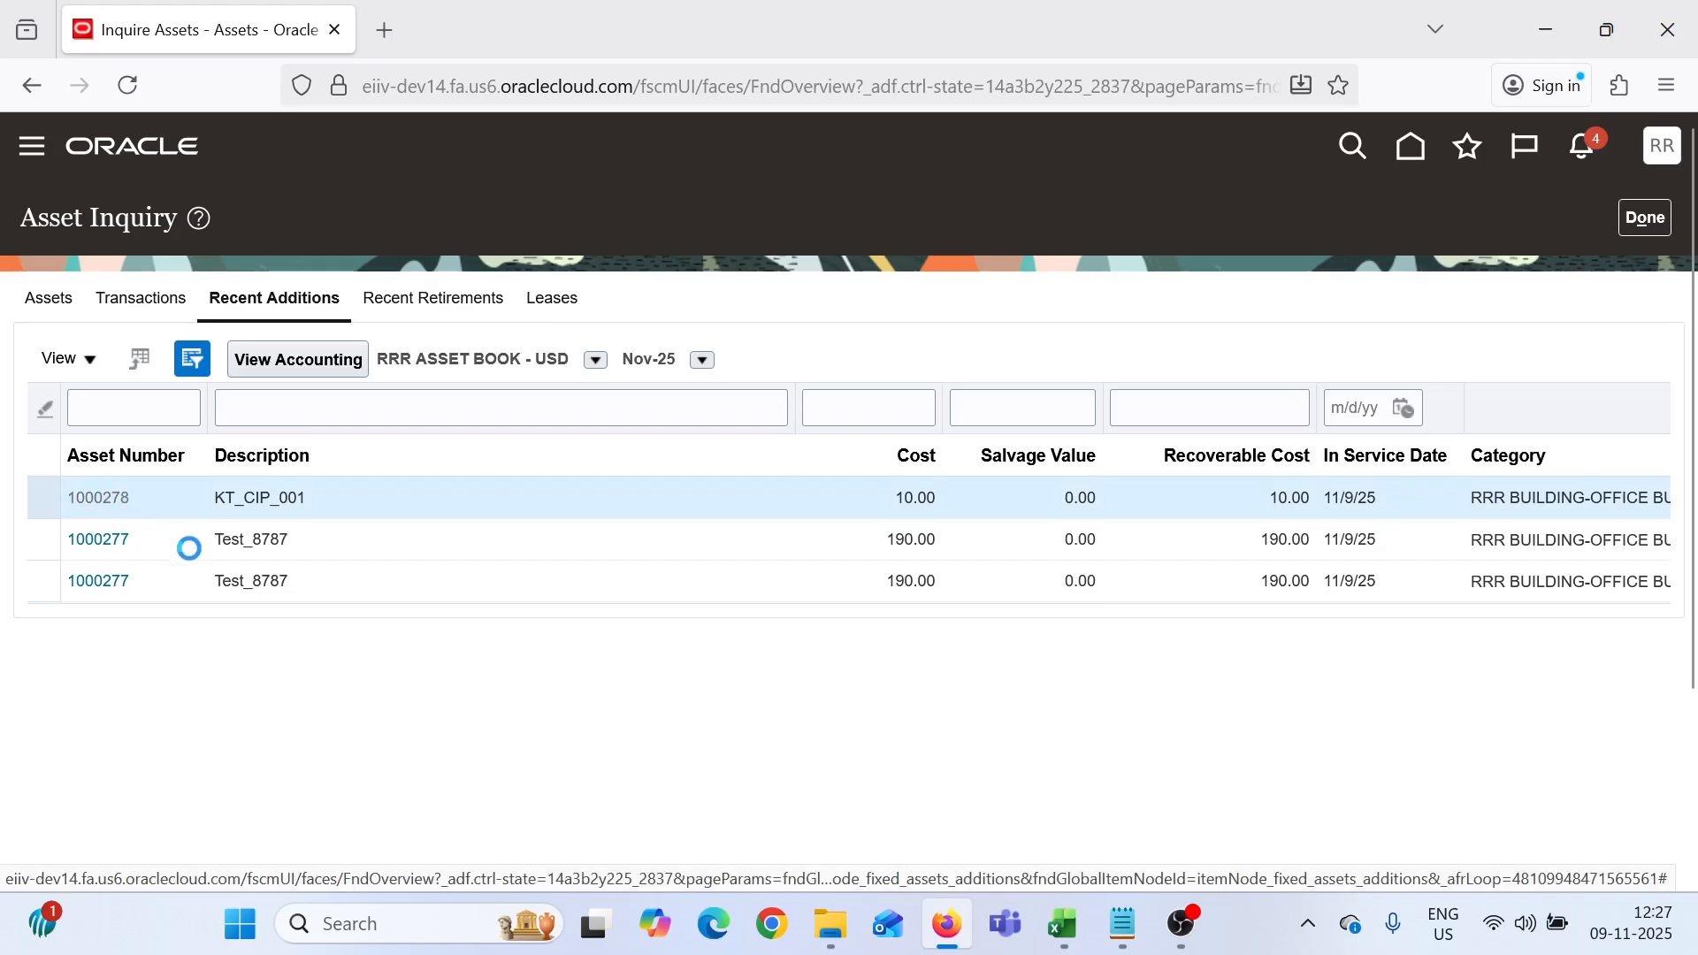
scroll(517, 671, "down", 1)
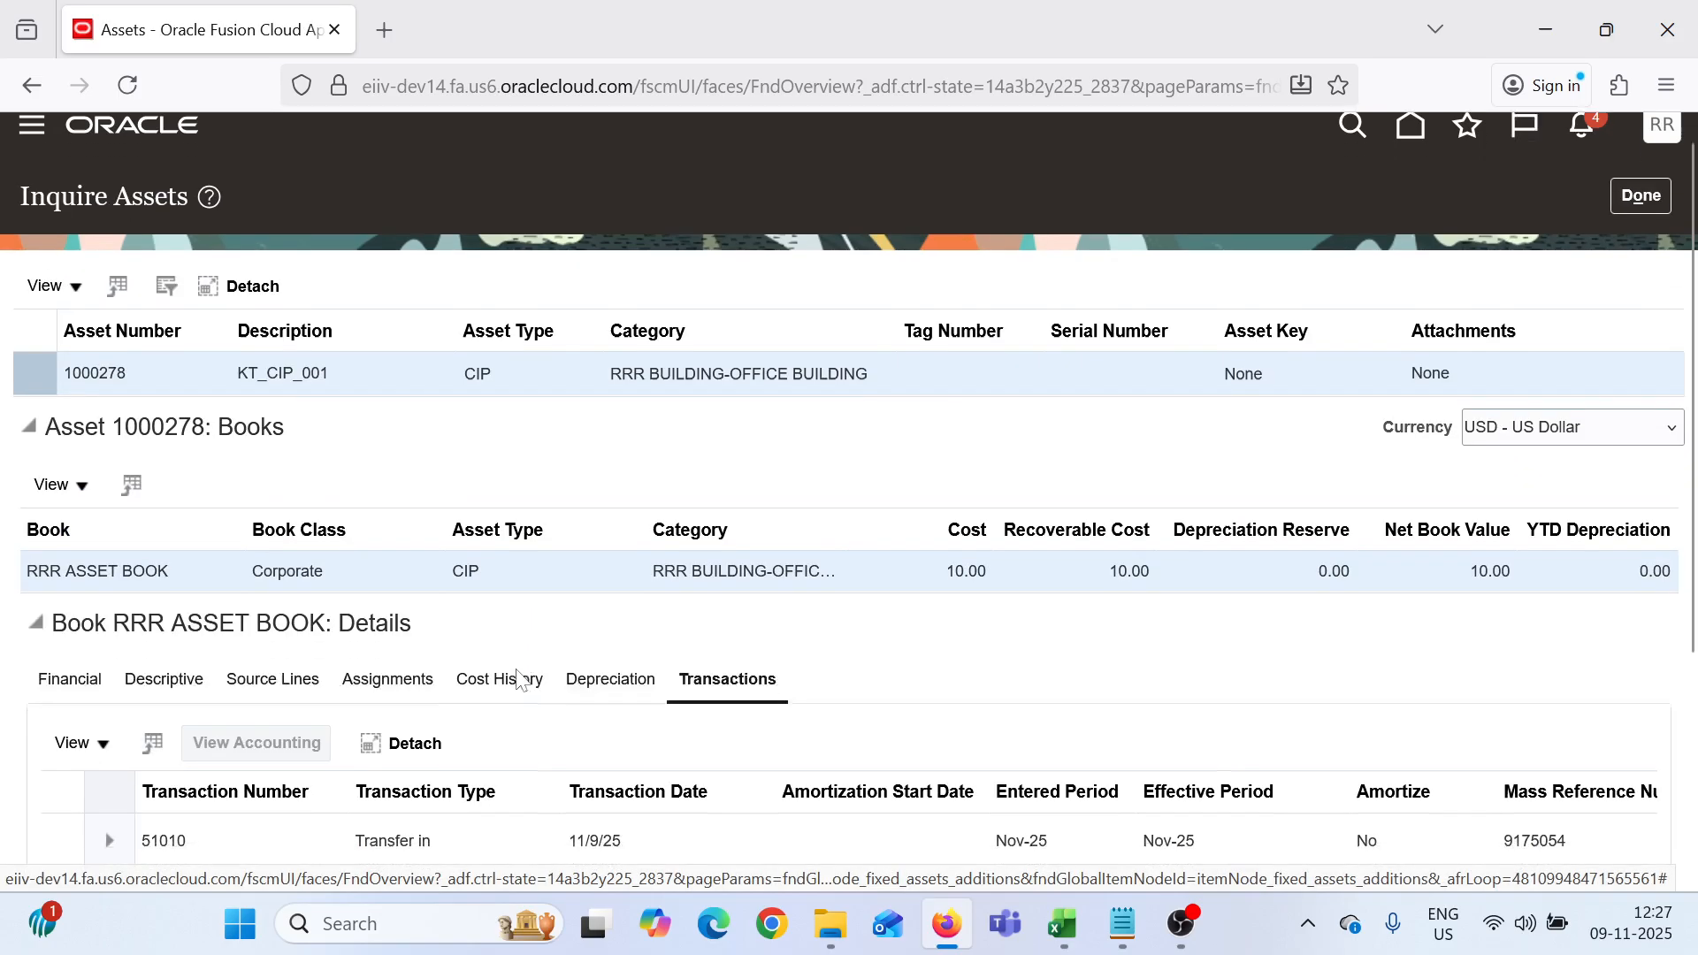
scroll(518, 679, "down", 3)
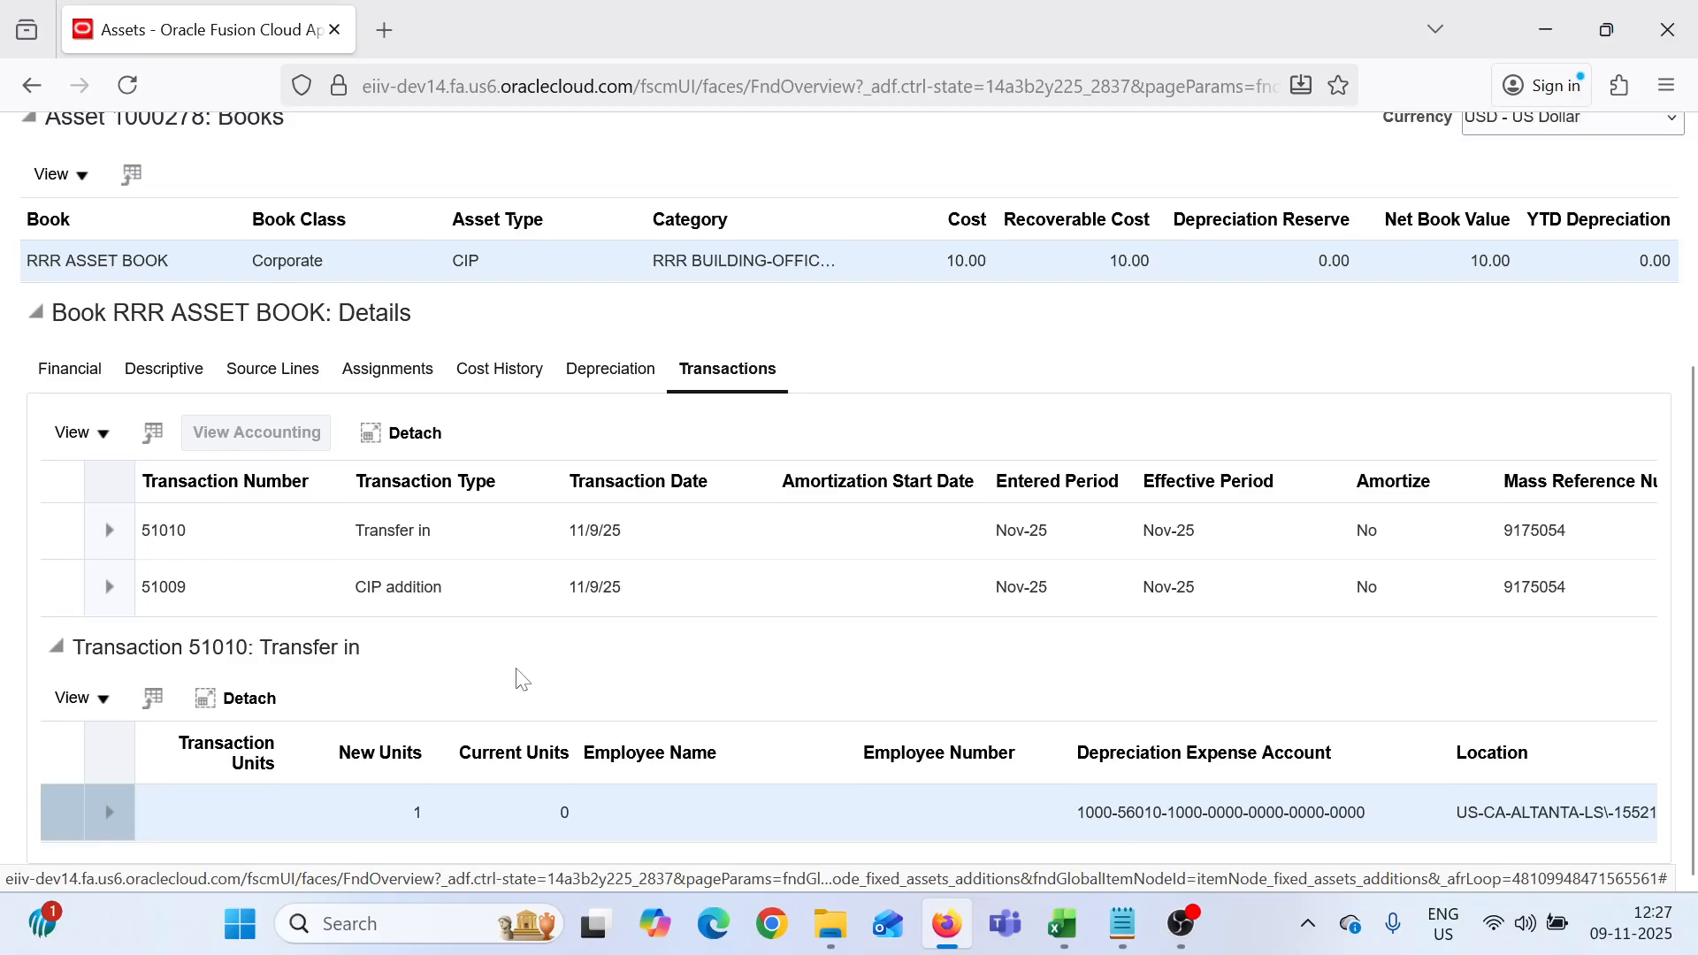
scroll(522, 679, "up", 3)
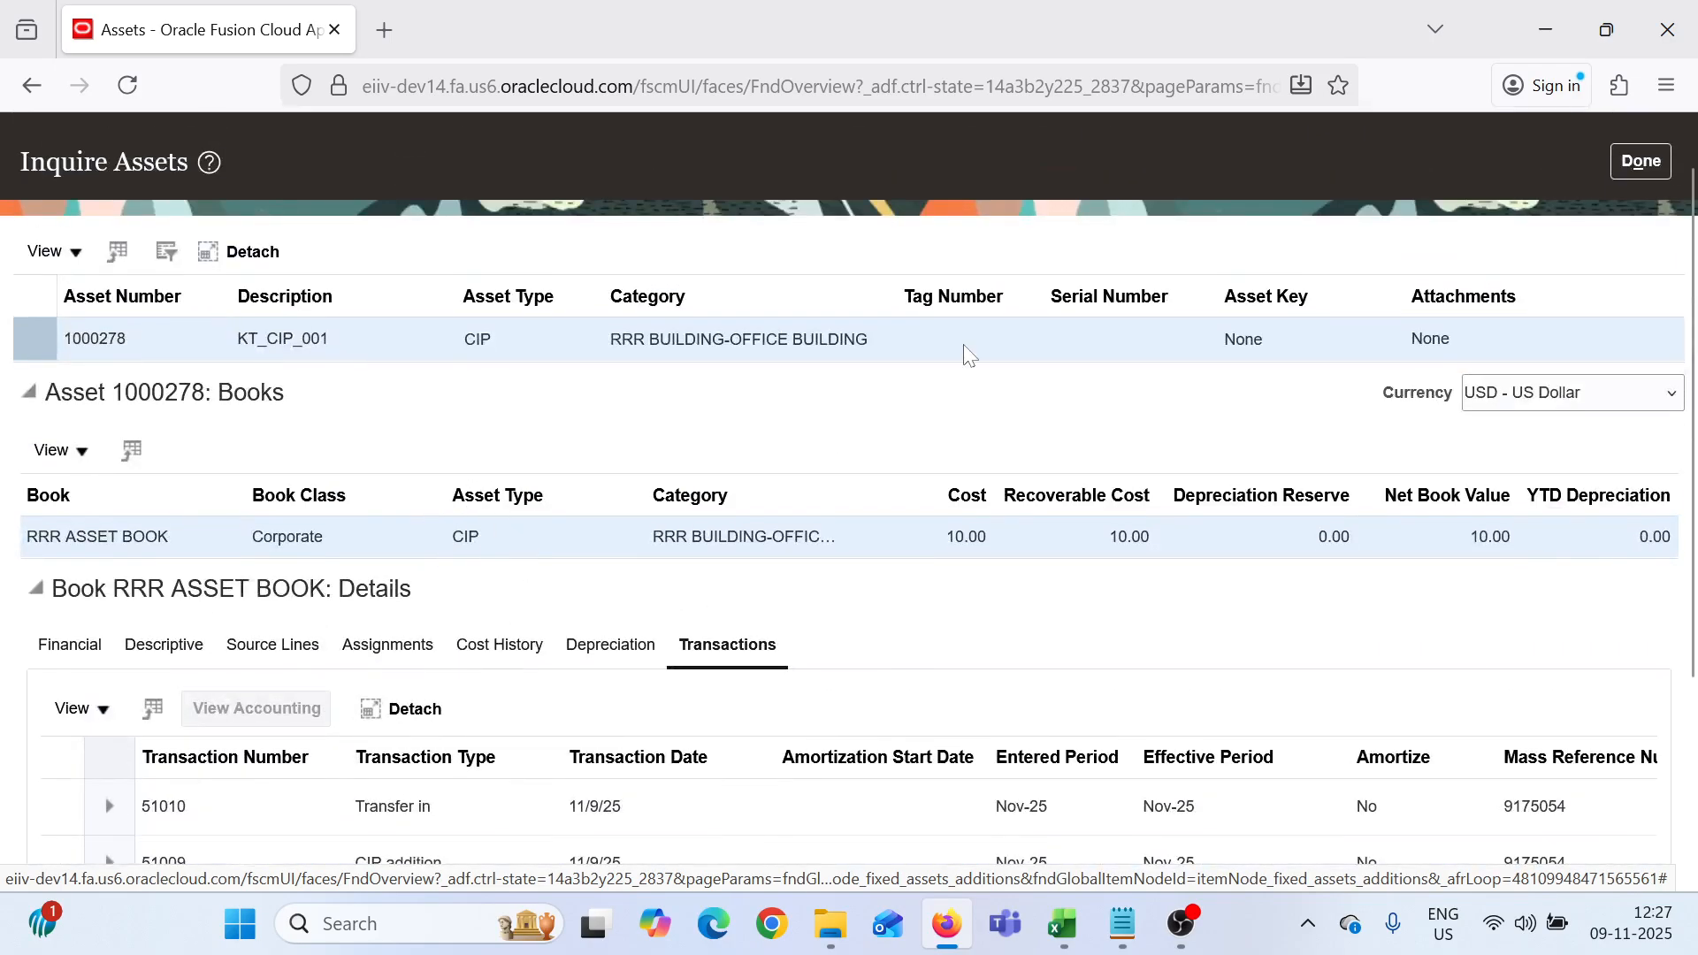
Copy KT_CIP_001's asset number, close the inquiry, paste the number into the Notepad note and return to Firefox
double_click(93, 340)
key("ctrl+c")
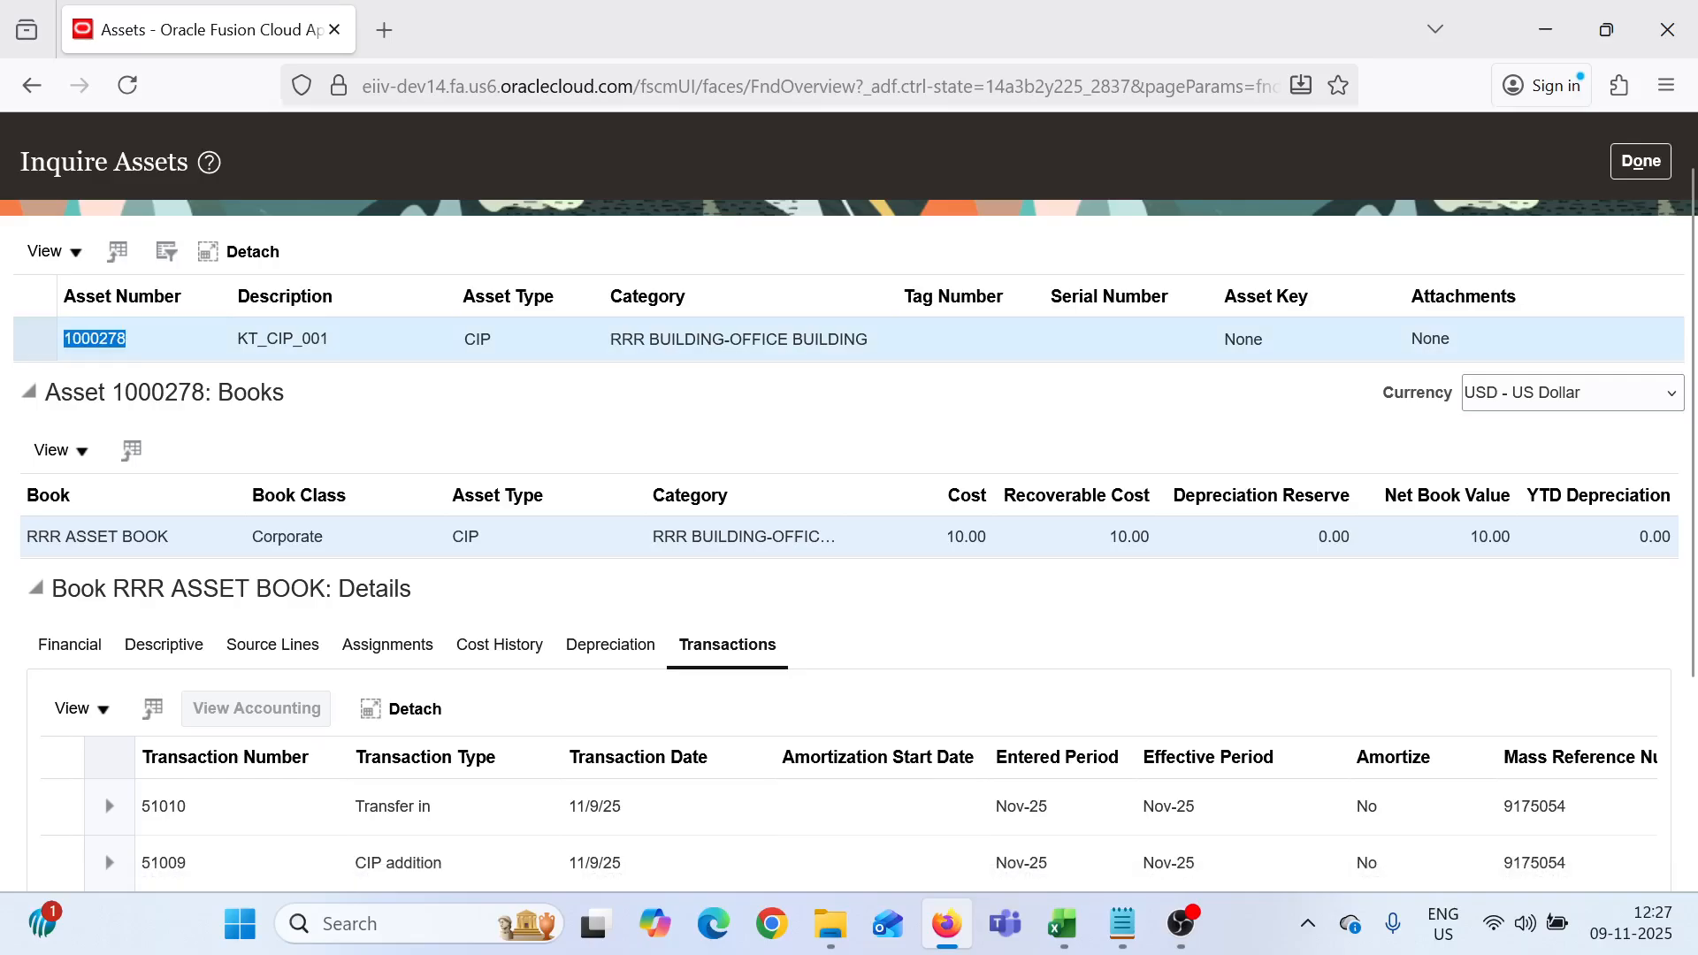
left_click(1641, 161)
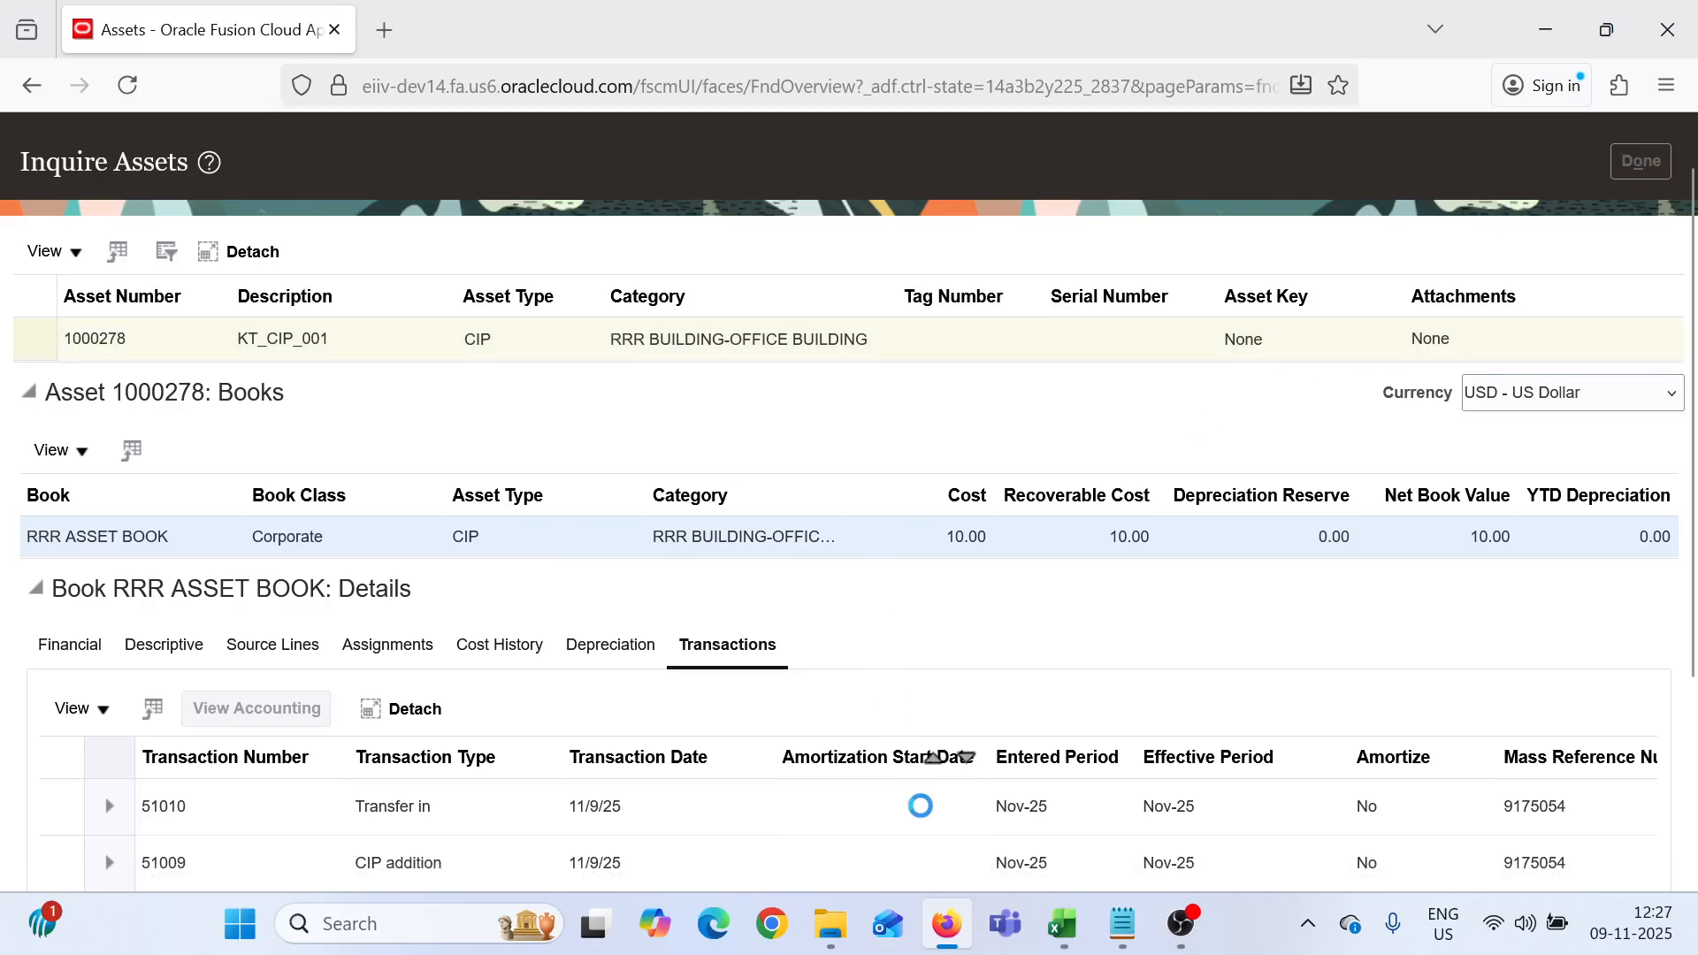
left_click(1123, 924)
key("ctrl+v")
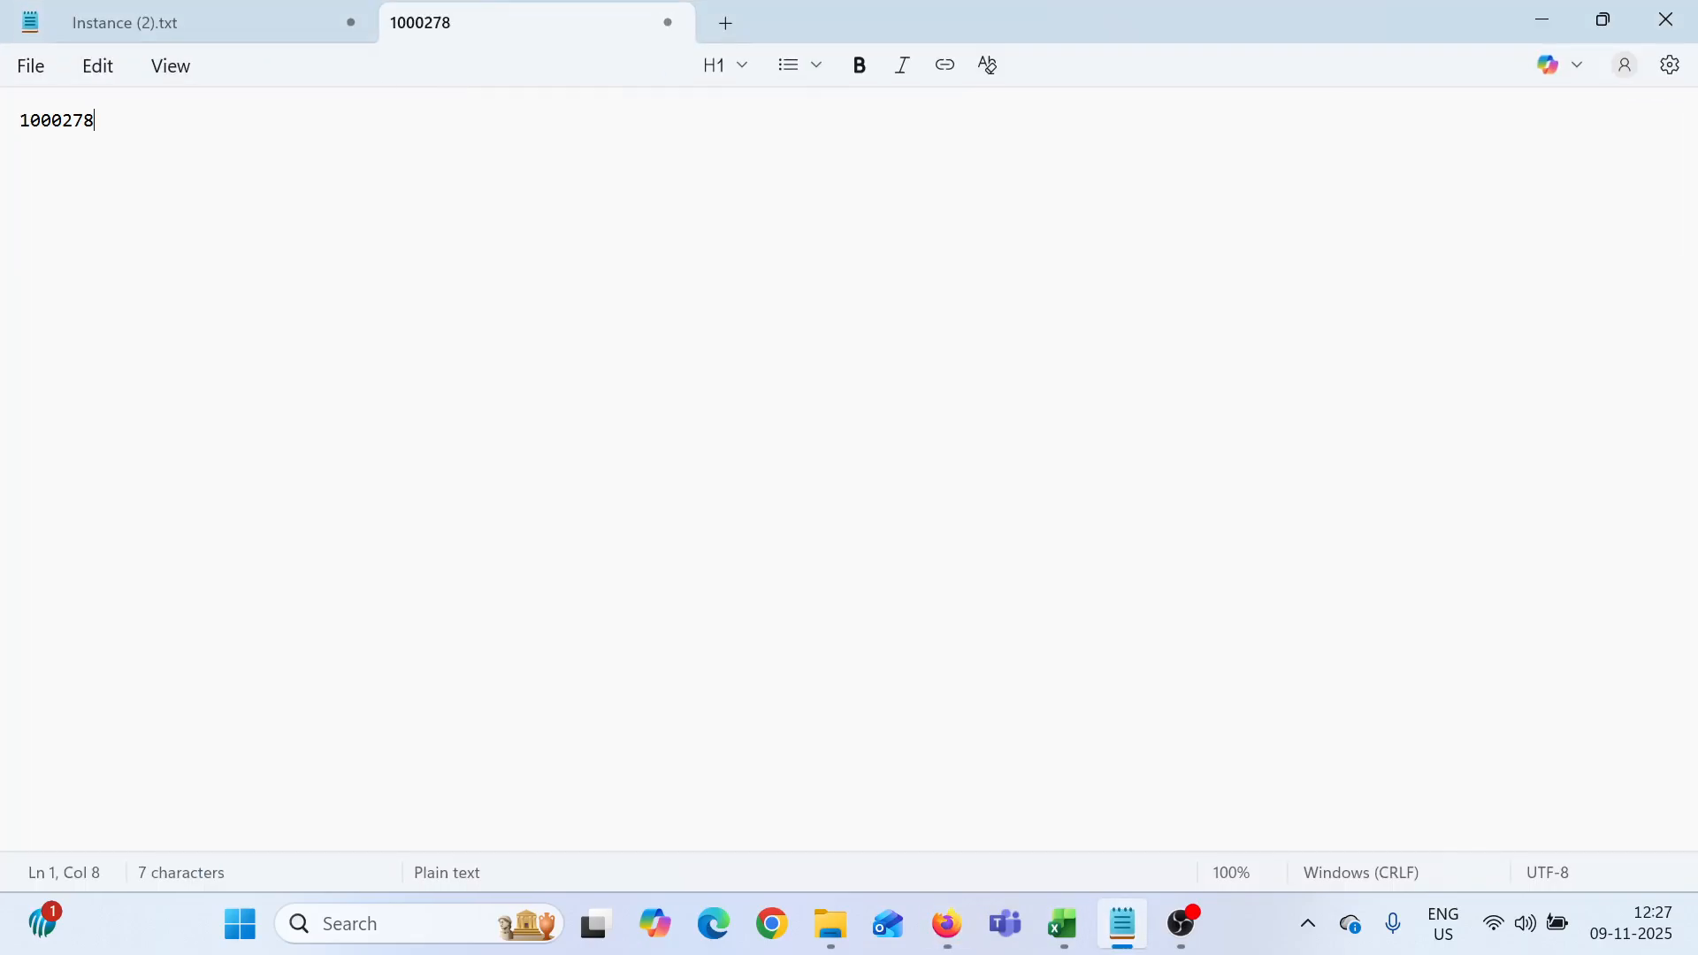
left_click(947, 924)
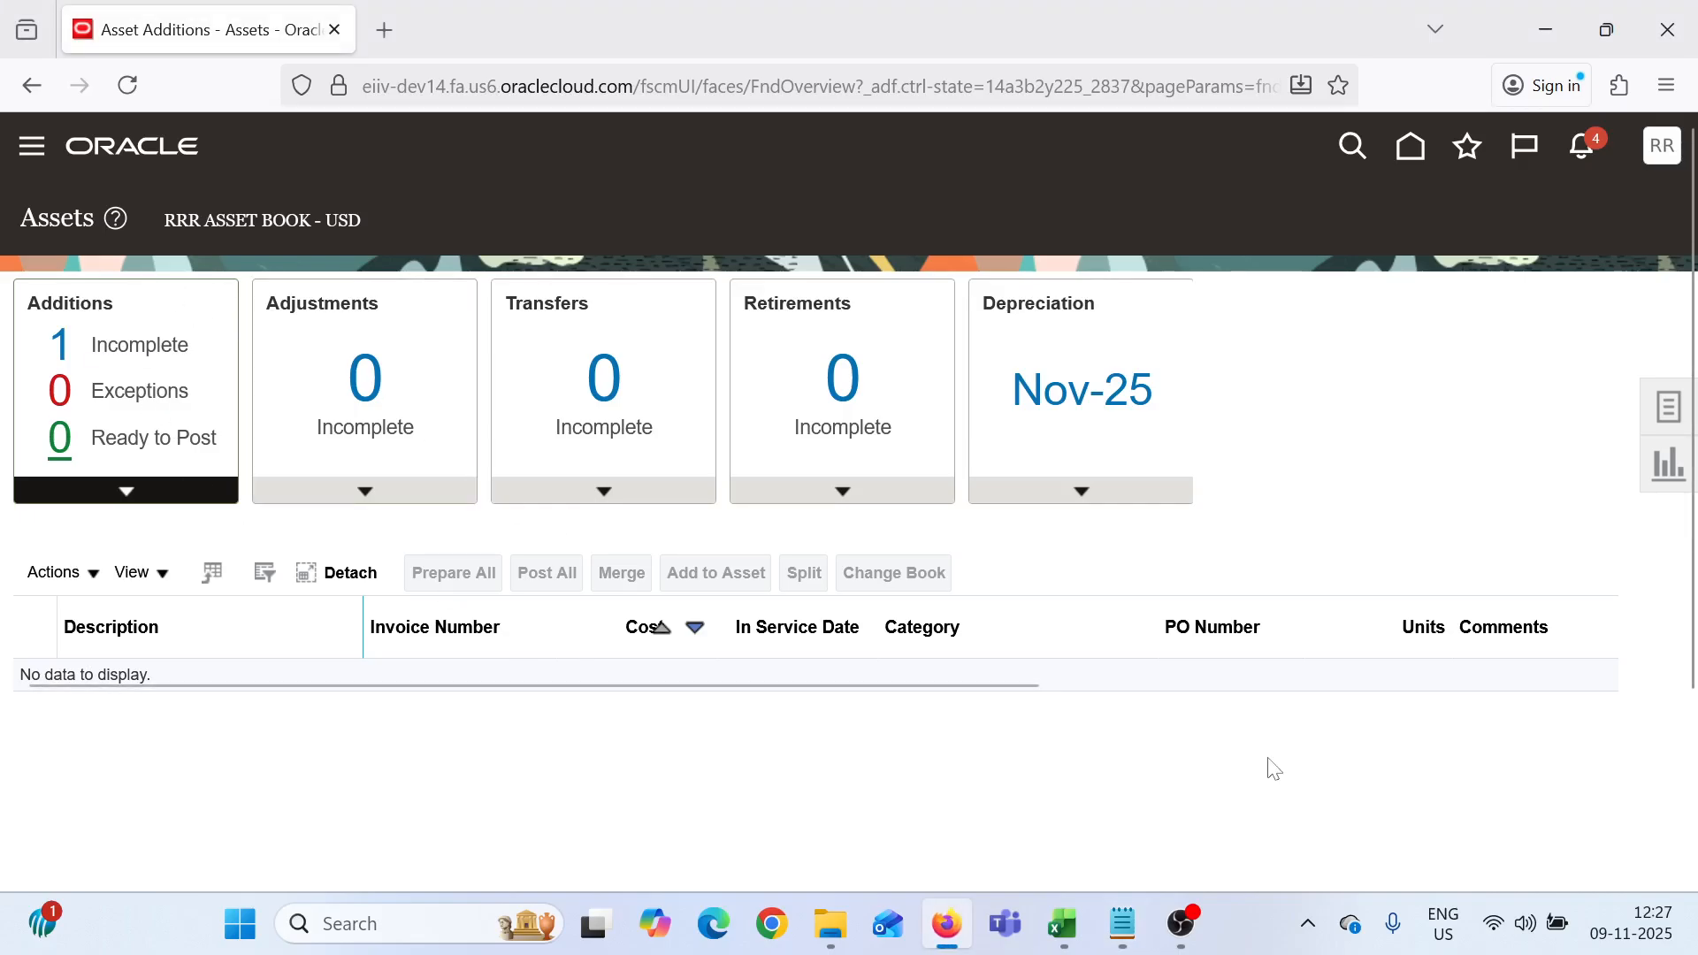
Search the asset inquiry for asset number 1000278 in RRR ASSET BOOK and examine its asset type and book details
left_click(1673, 409)
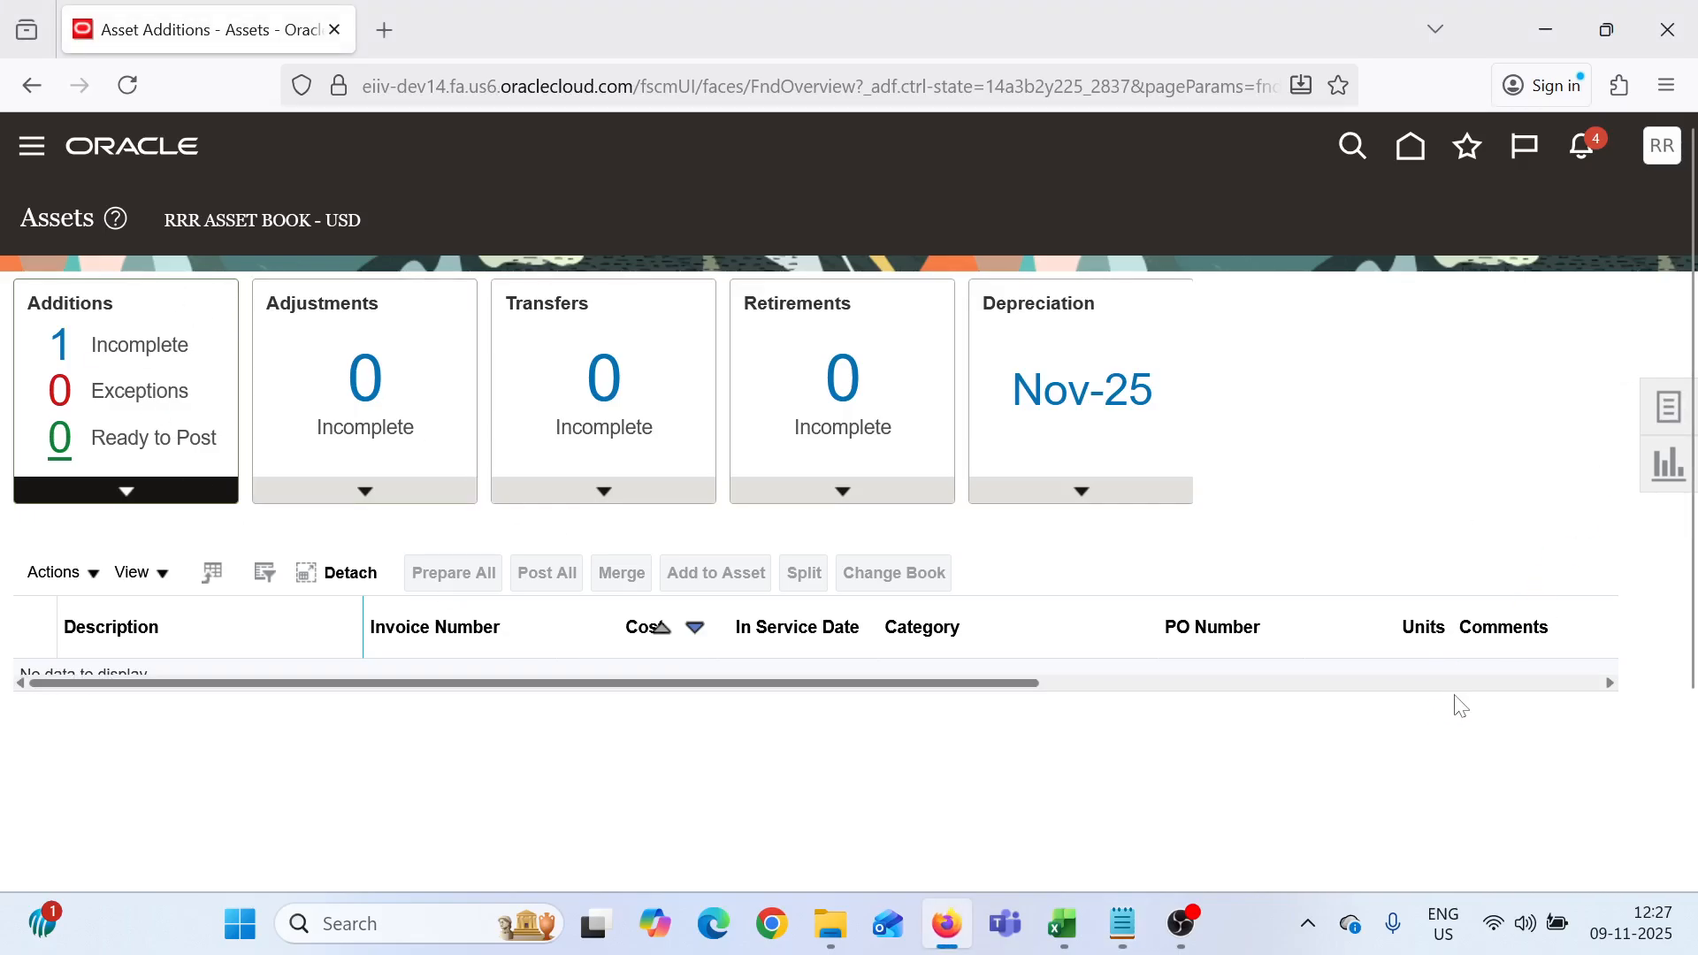
left_click(1464, 840)
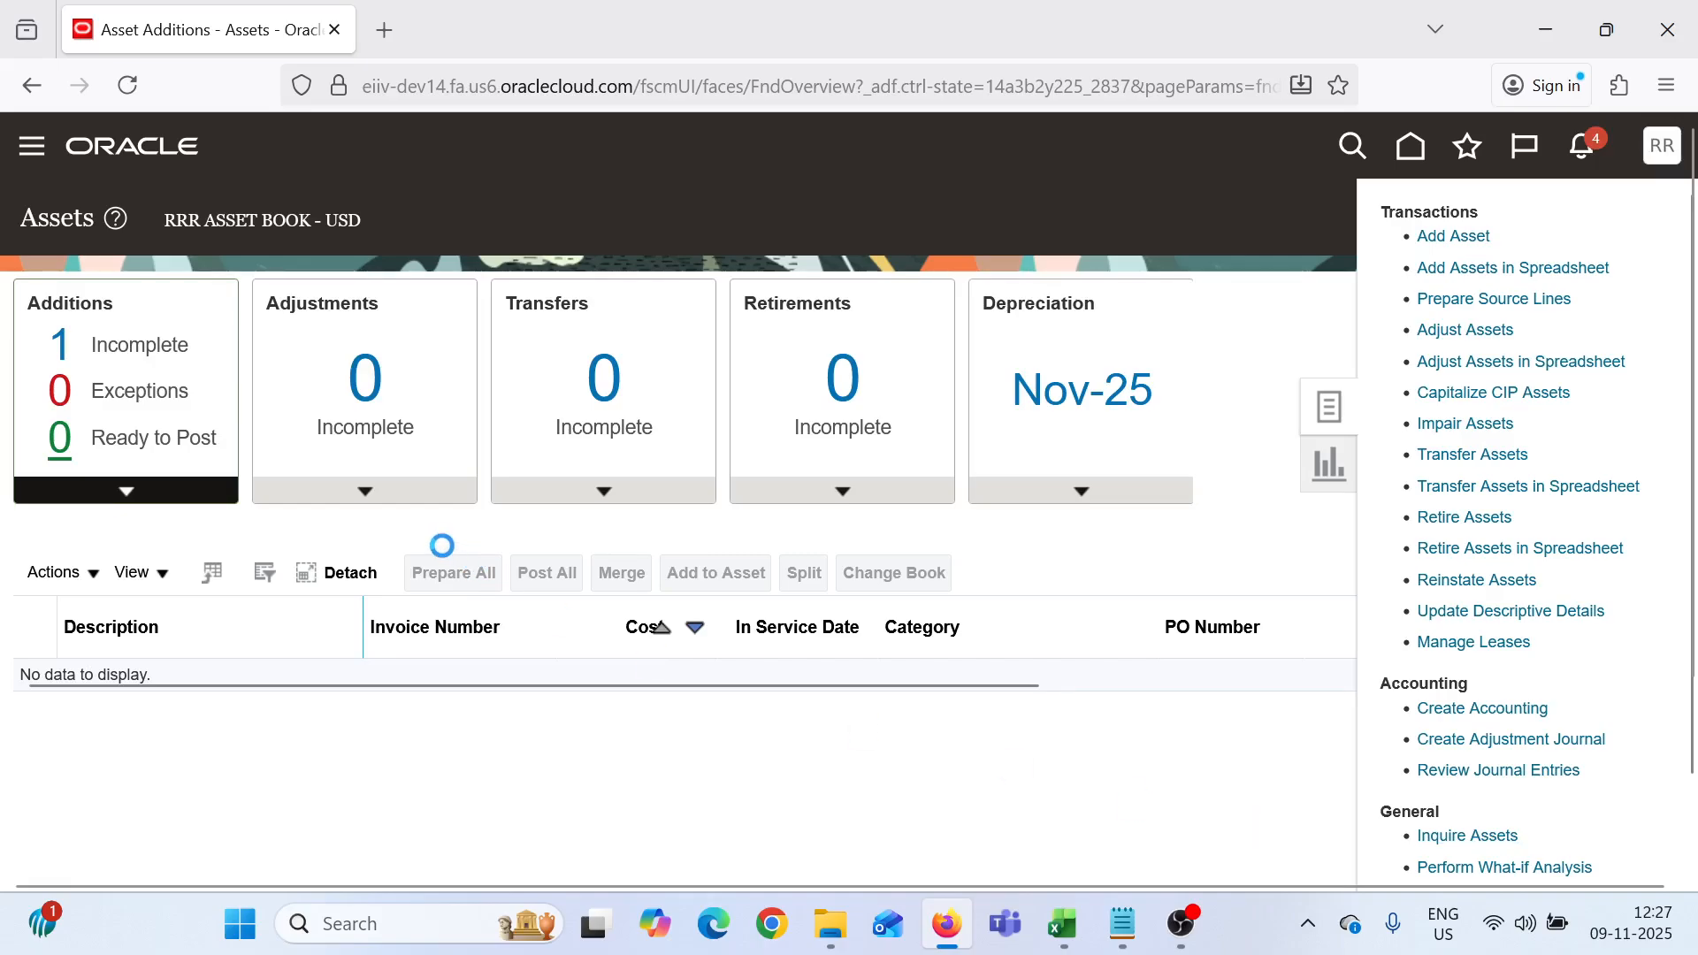
left_click(45, 305)
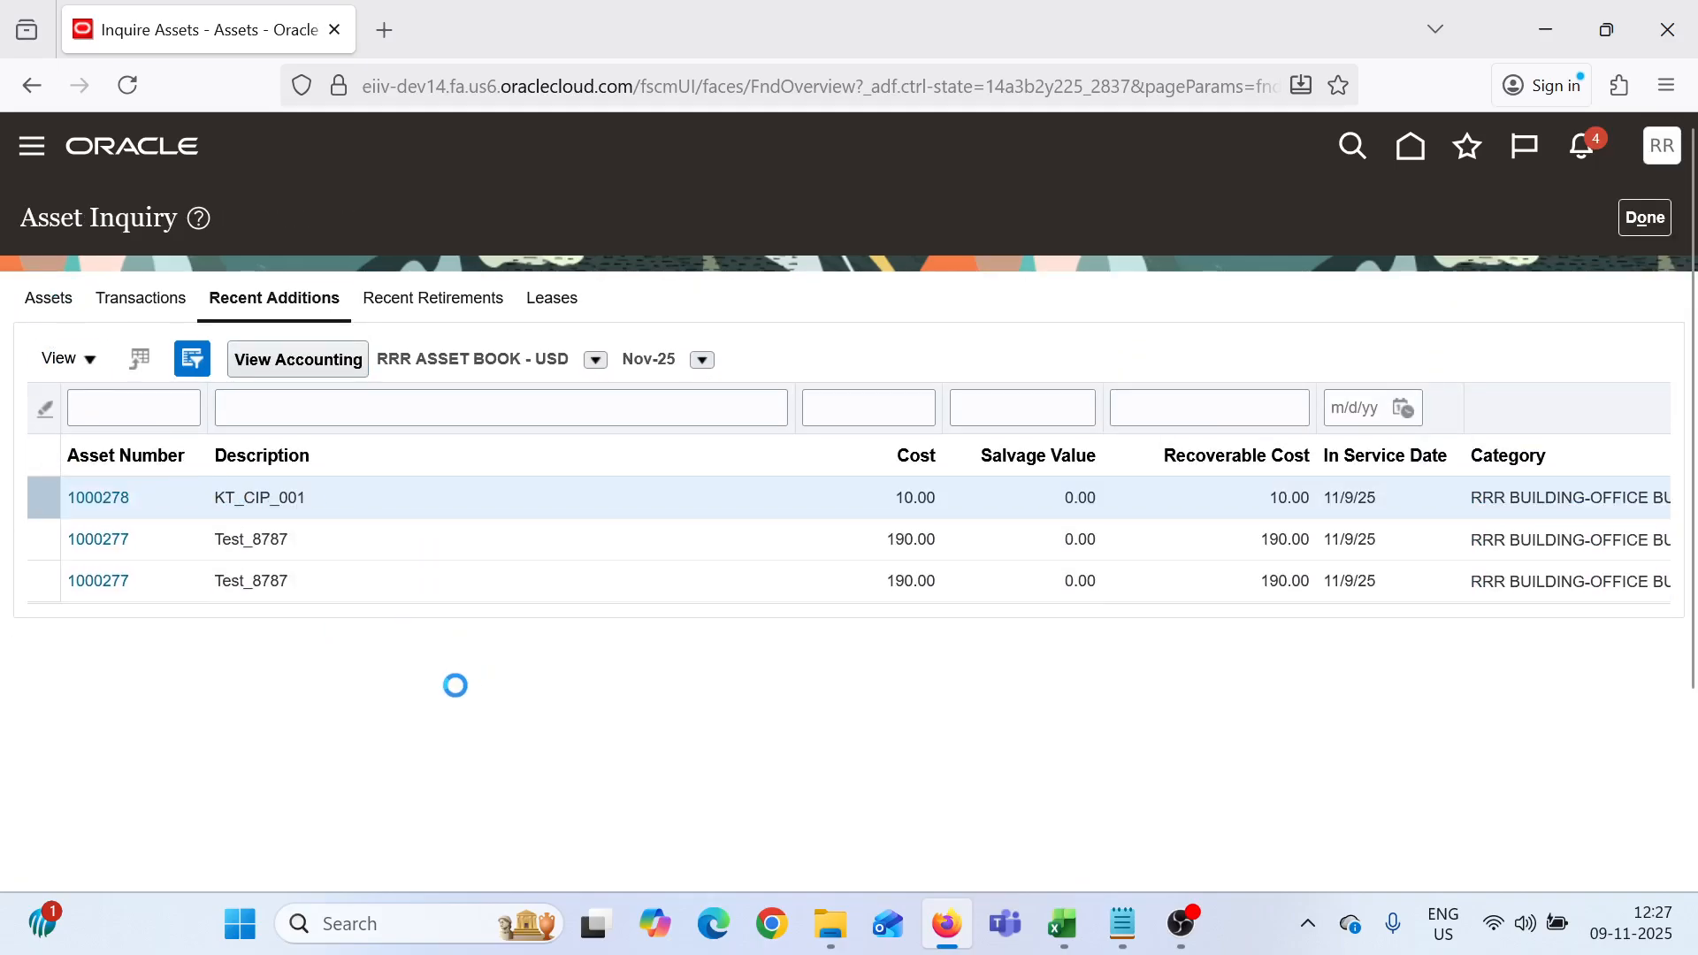
left_click(460, 557)
key("ctrl+v")
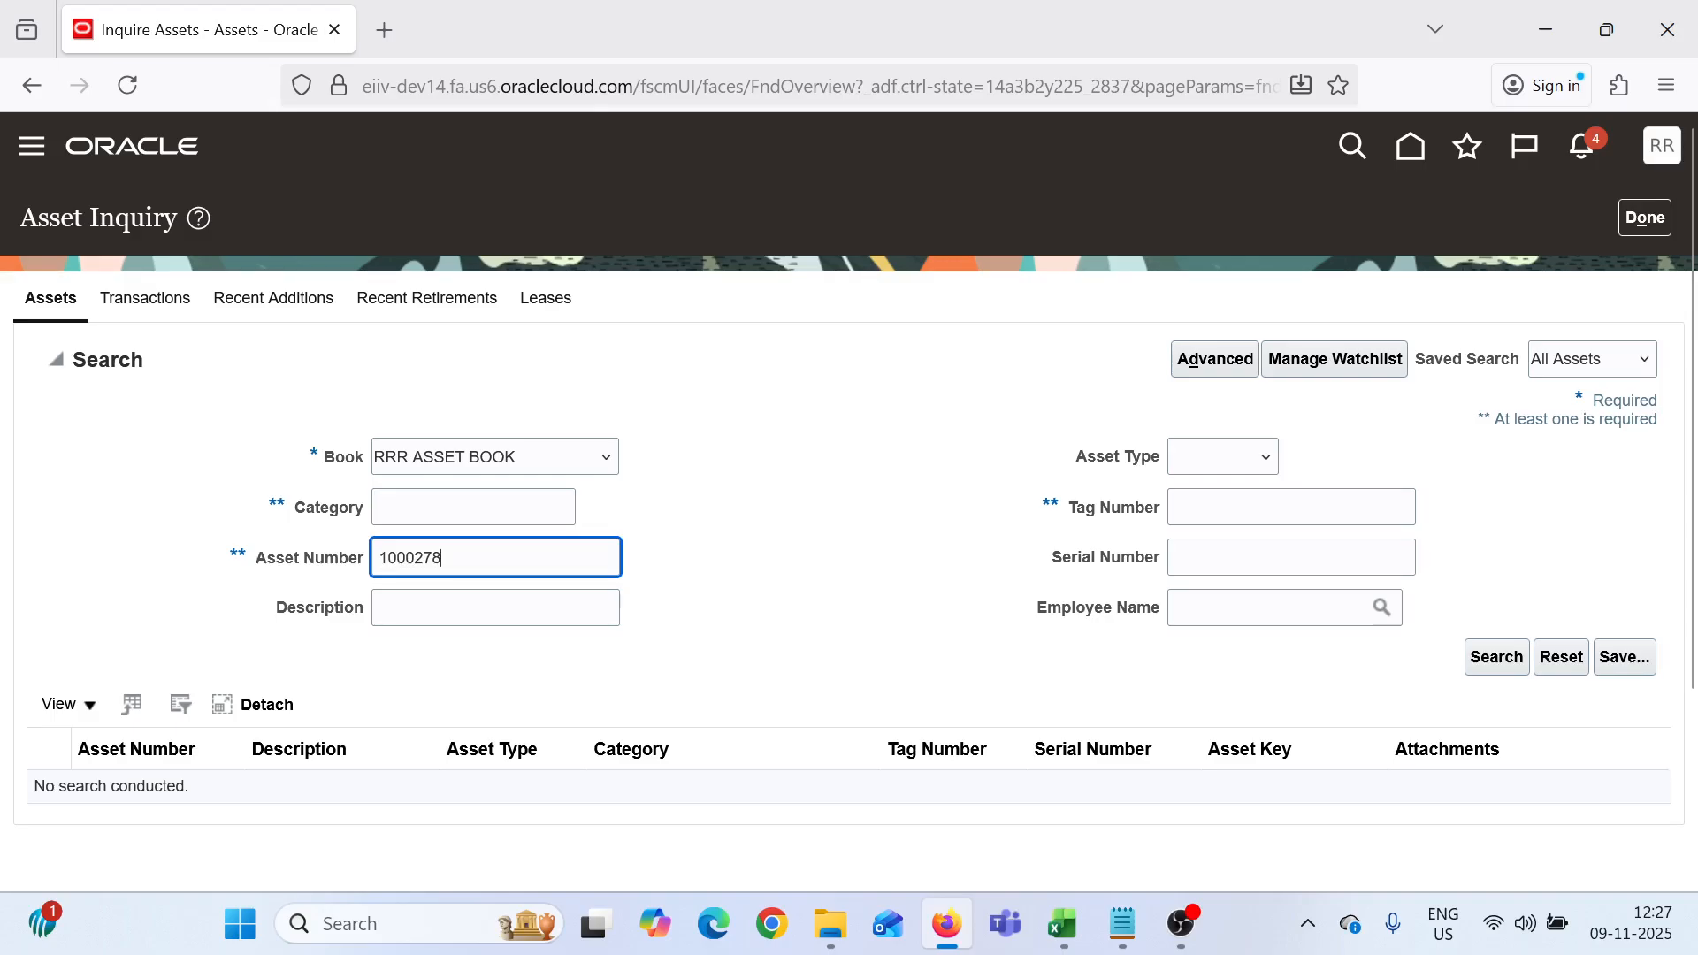
left_click(1495, 656)
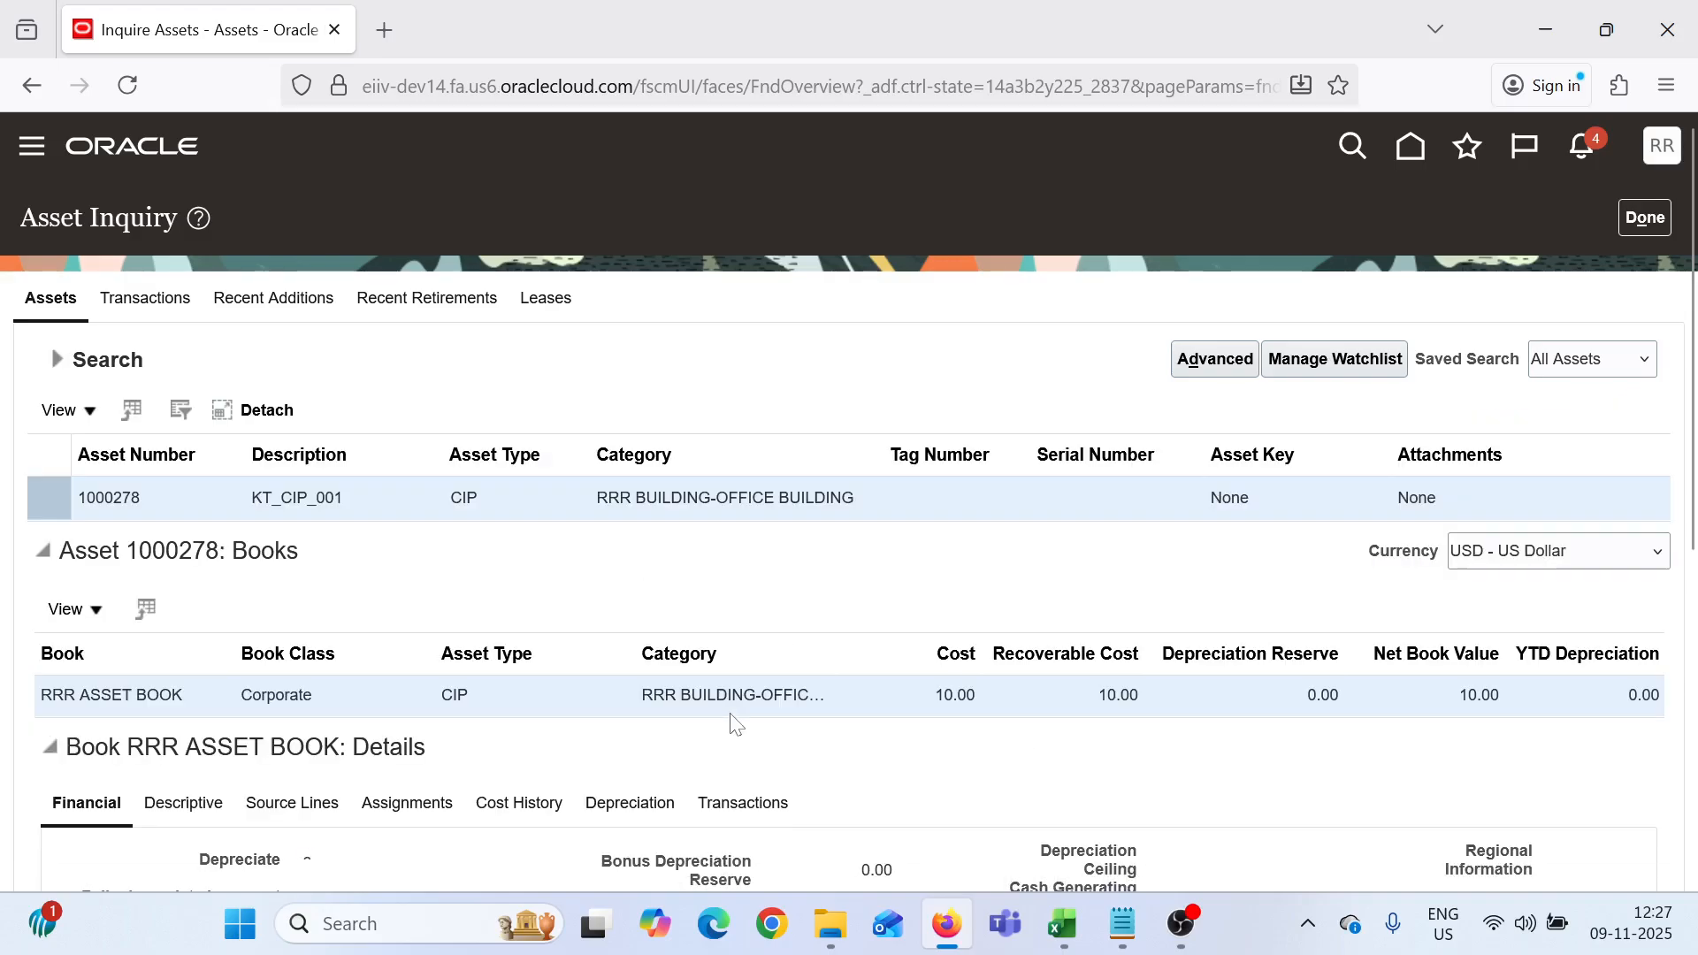
scroll(518, 424, "down", 4)
scroll(517, 506, "up", 4)
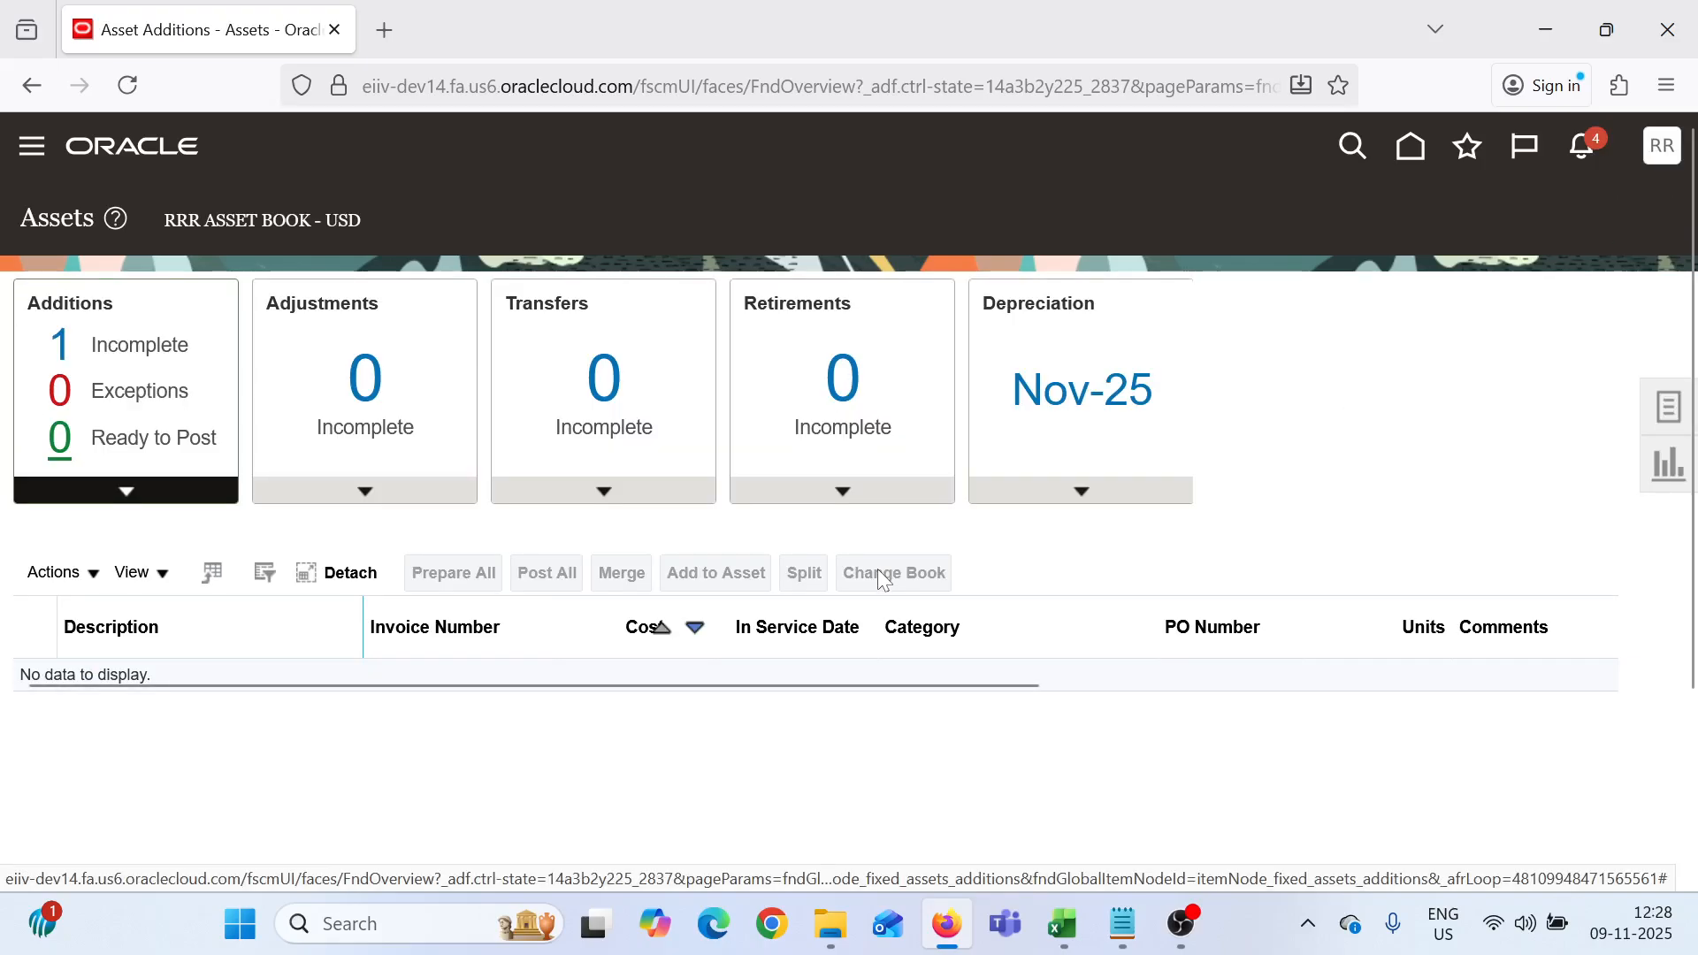
Open Capitalize CIP Assets and search RRR ASSET BOOK for asset number 1000278, copied from the Notepad note
left_click(1667, 412)
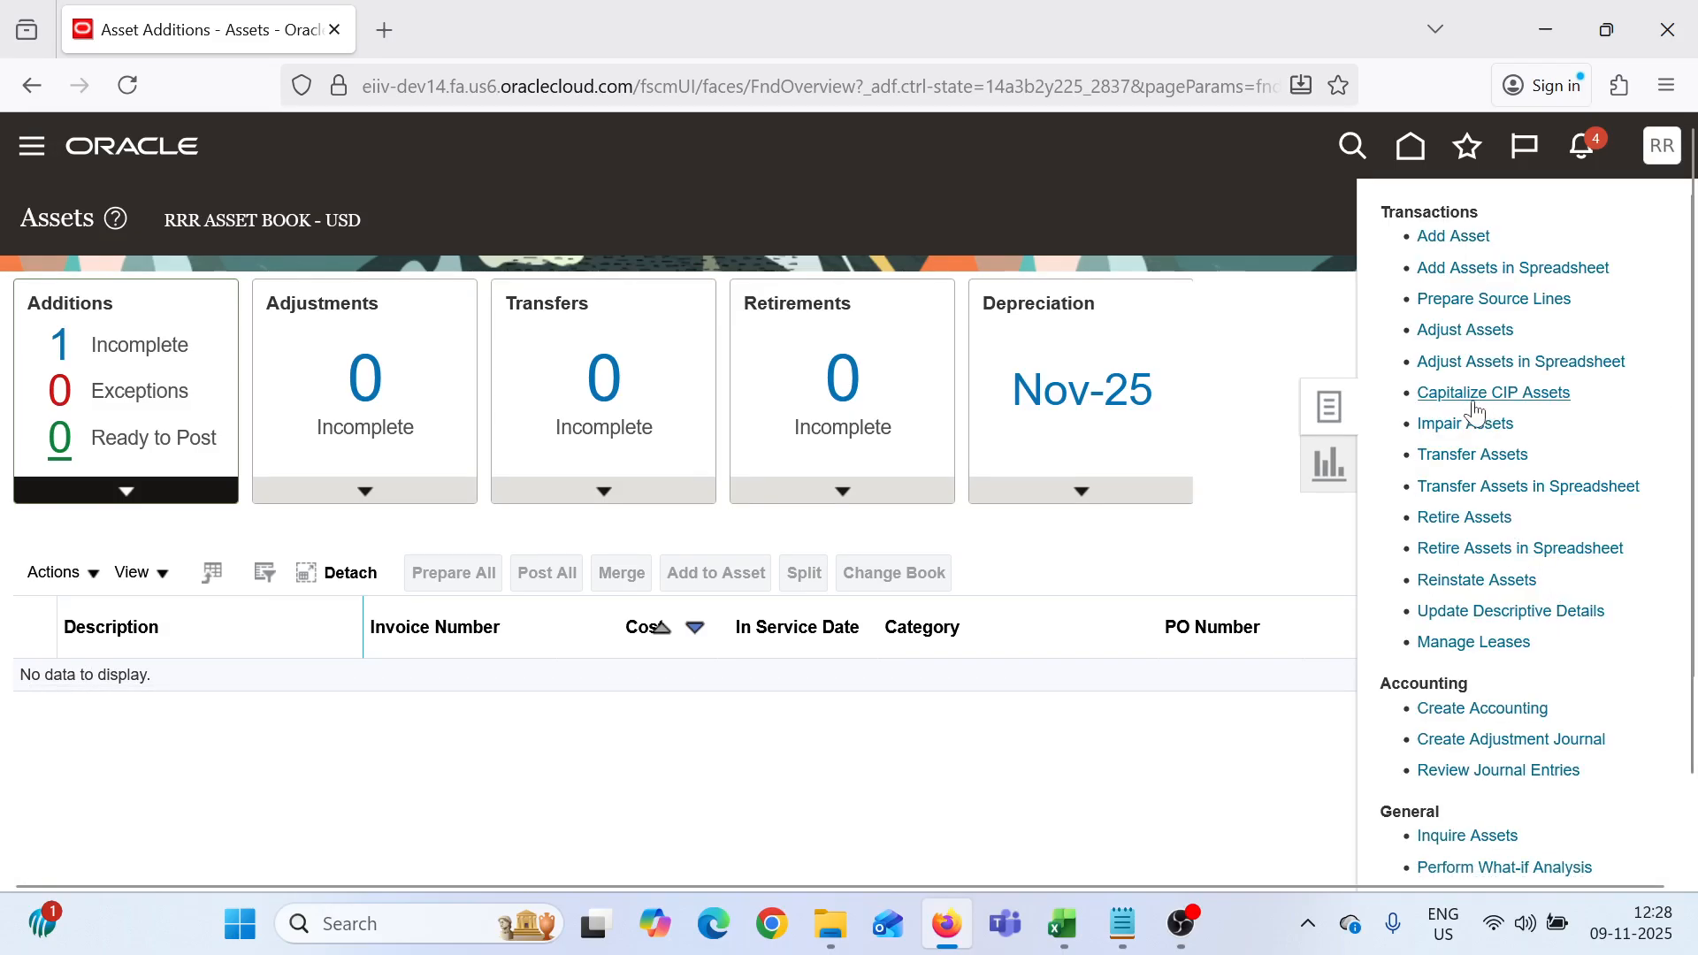
left_click(1540, 403)
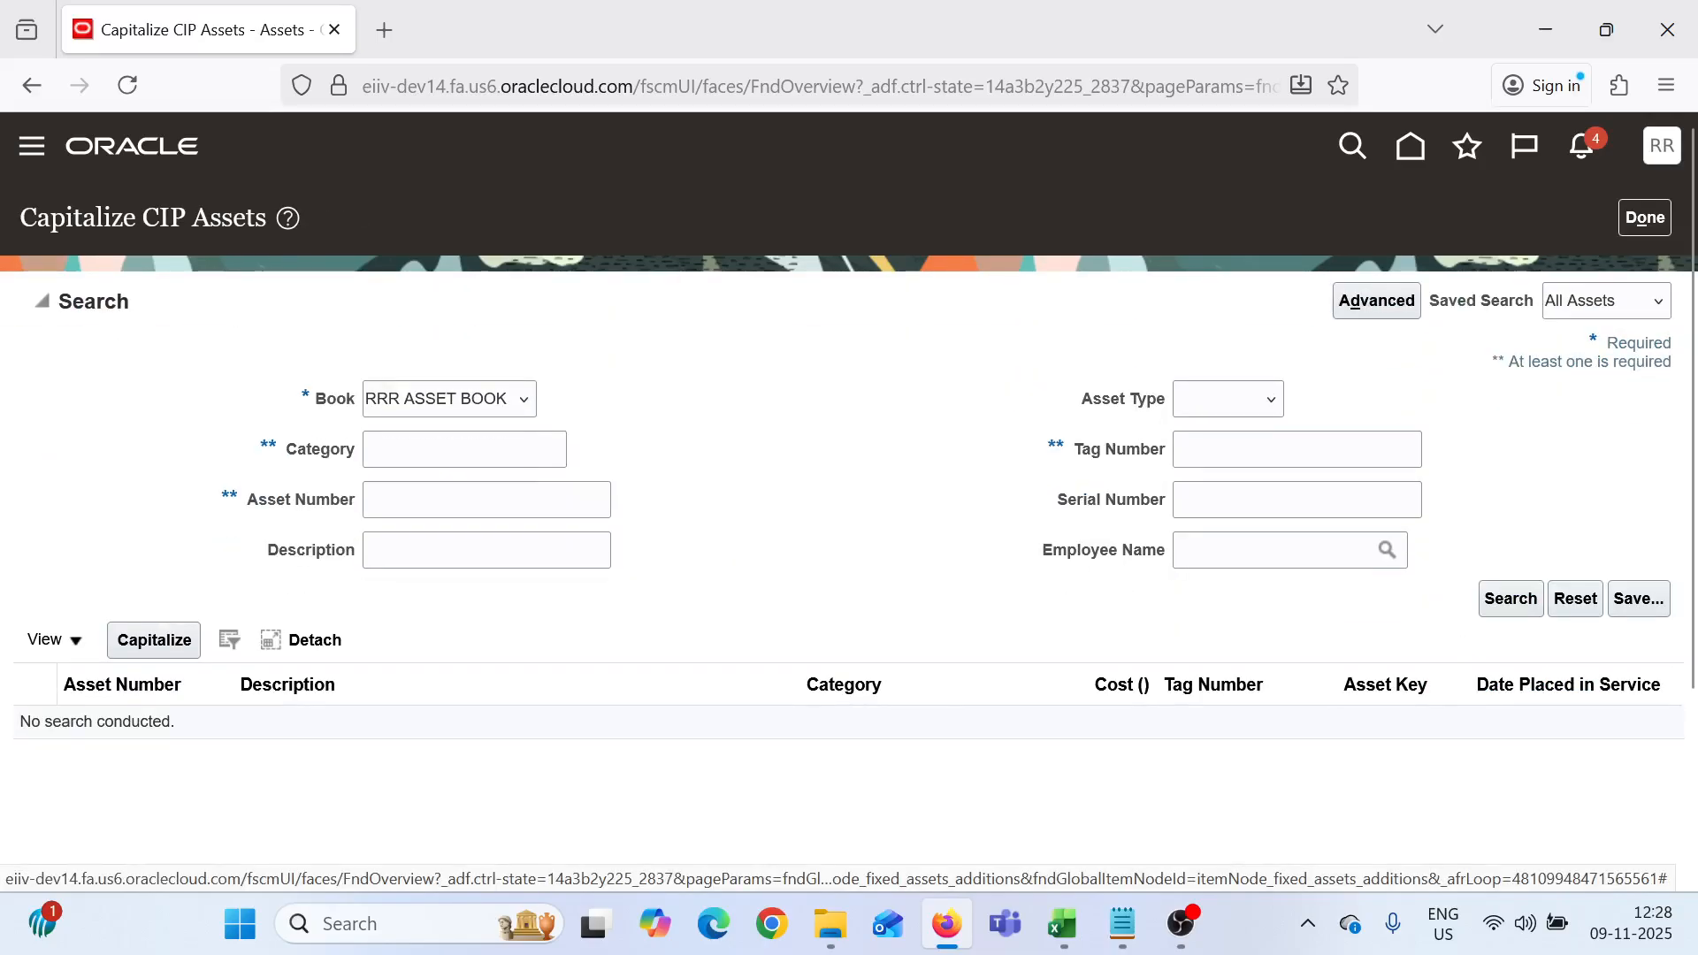
left_click(471, 502)
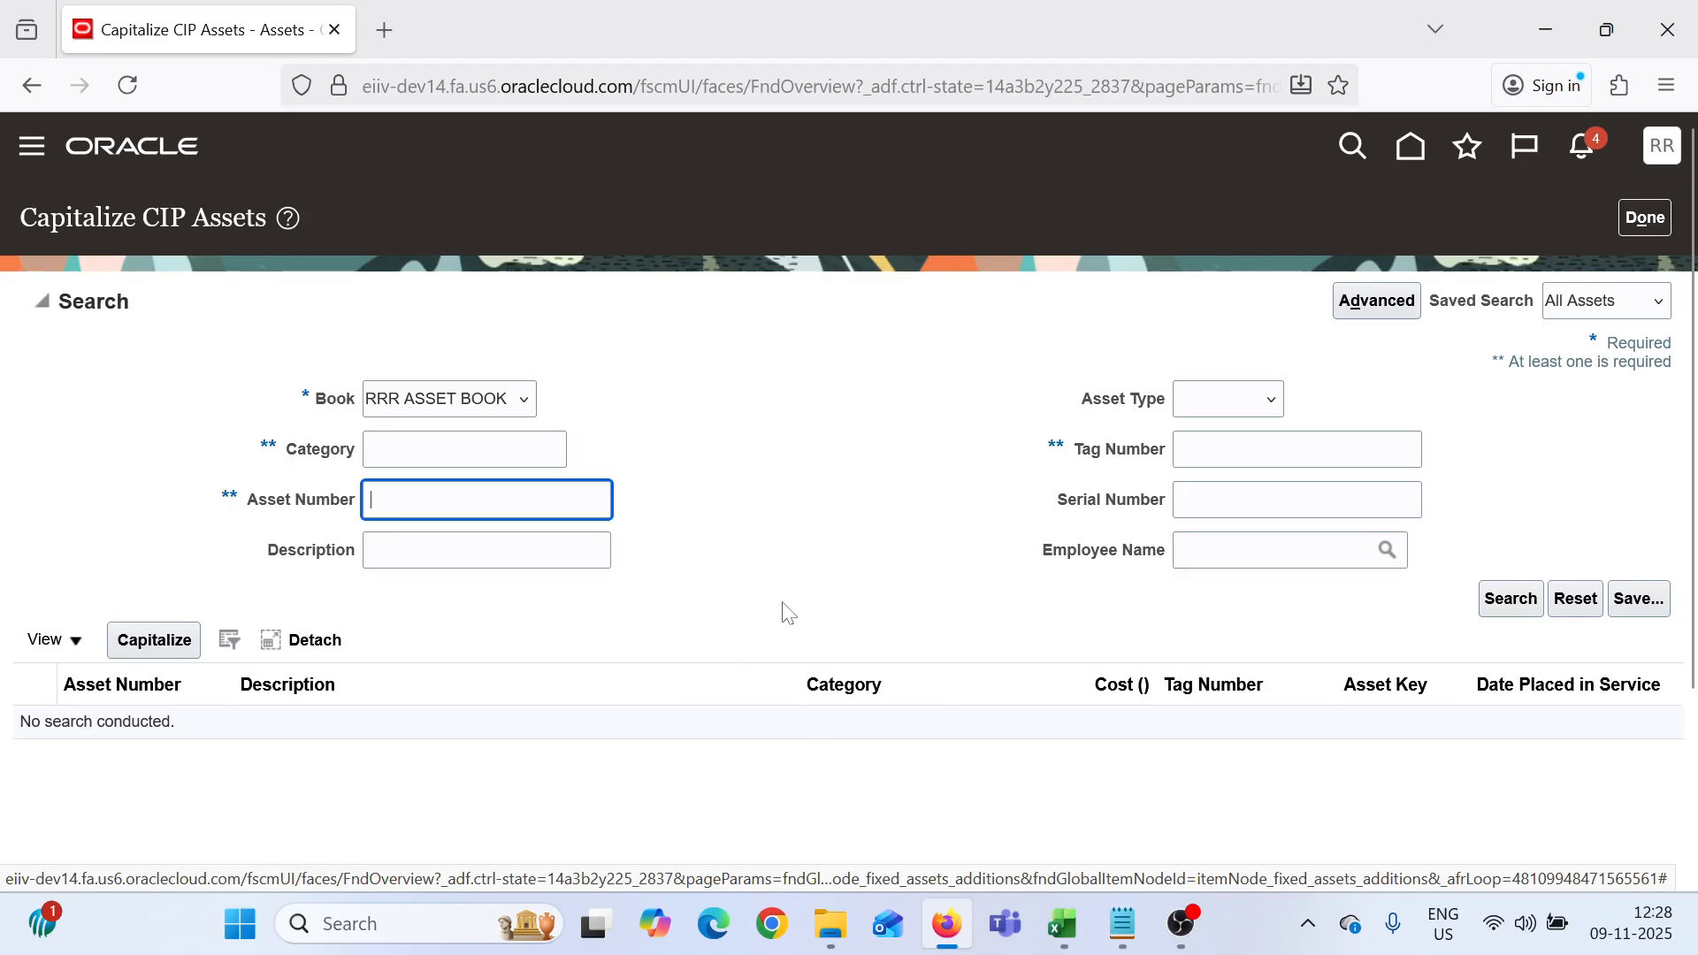
left_click(1122, 924)
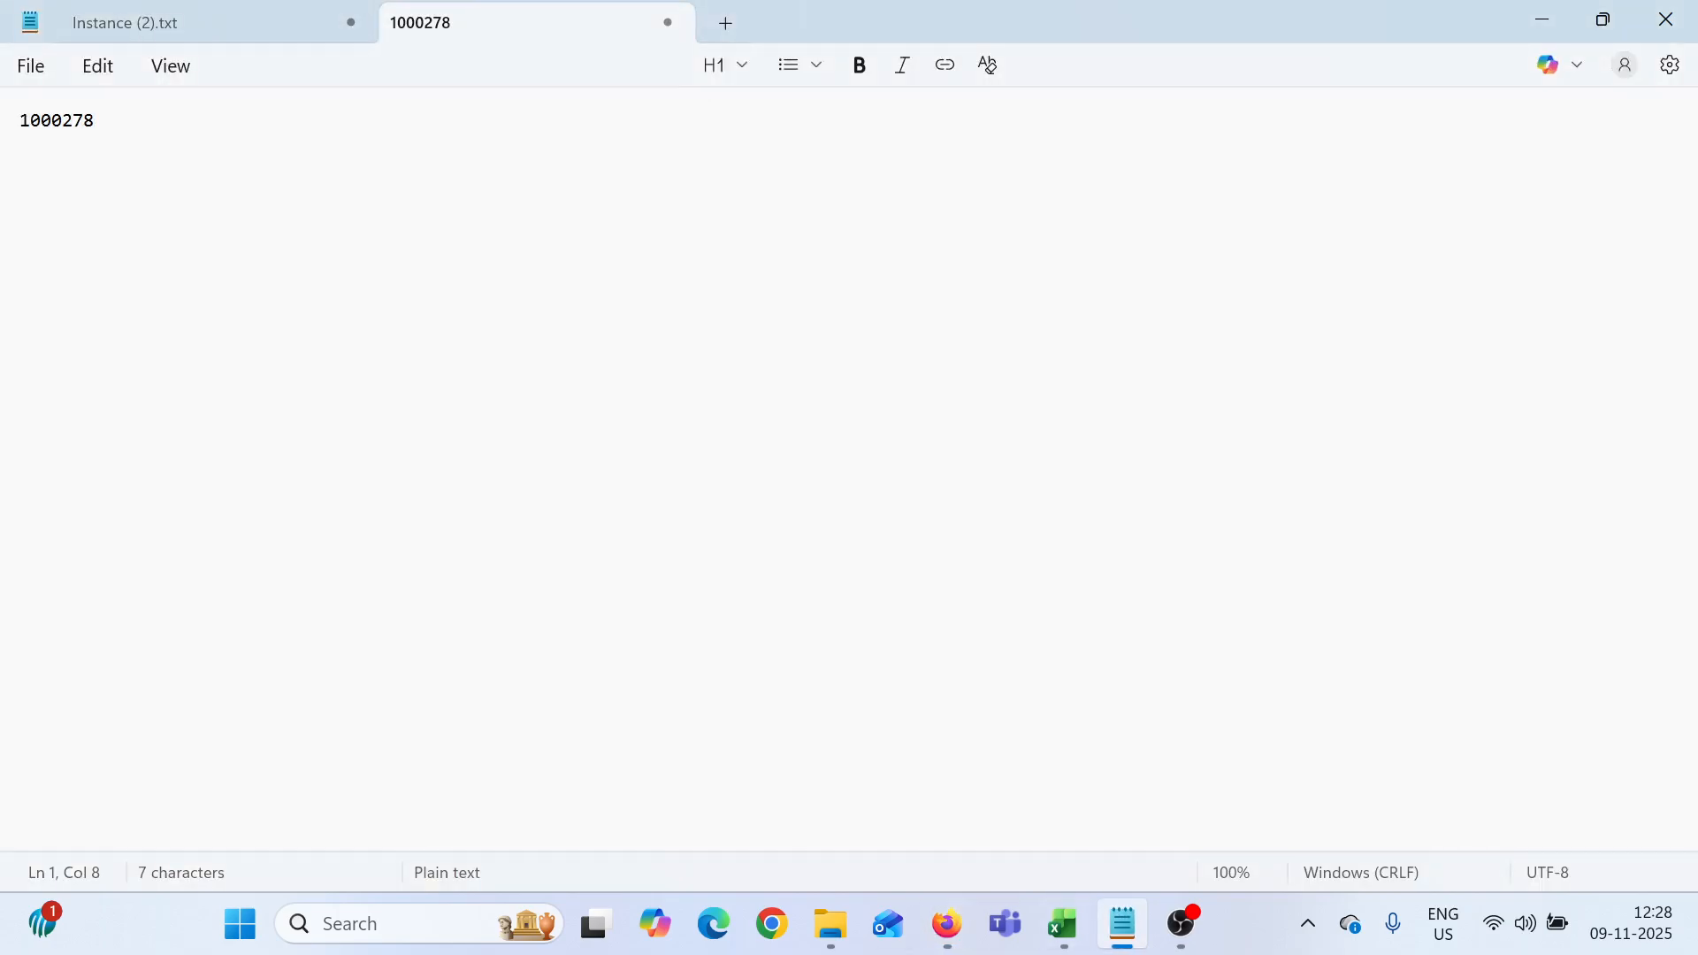
double_click(53, 122)
key("ctrl+c")
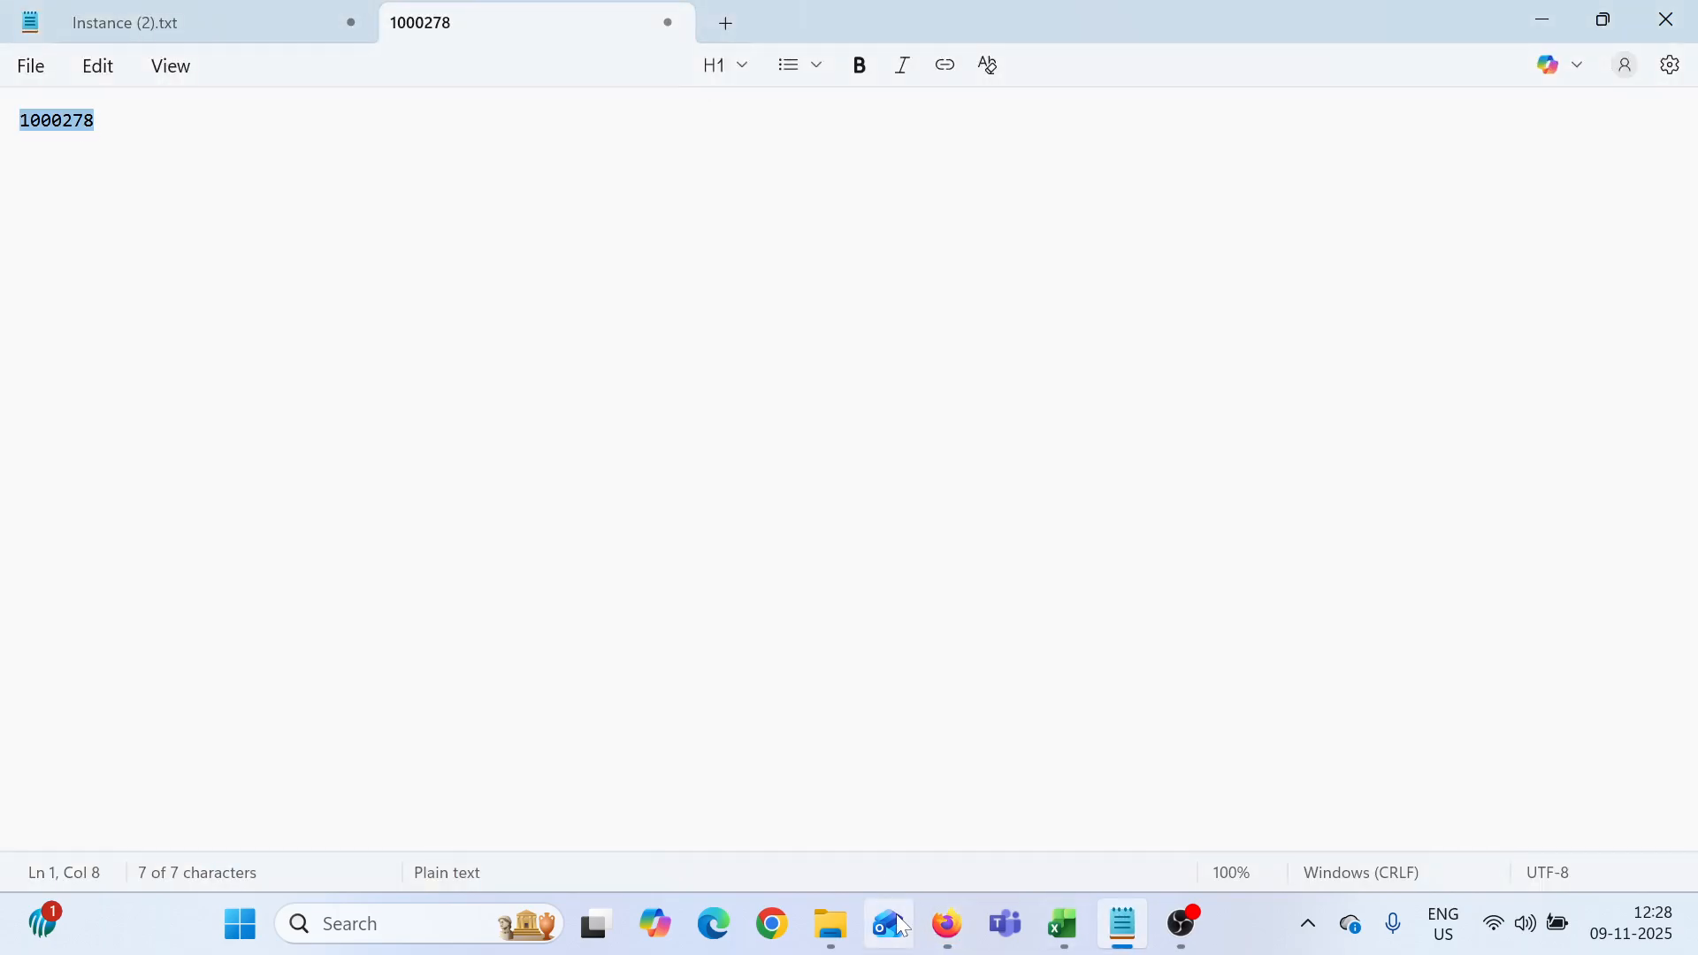
left_click(947, 923)
key("ctrl+v")
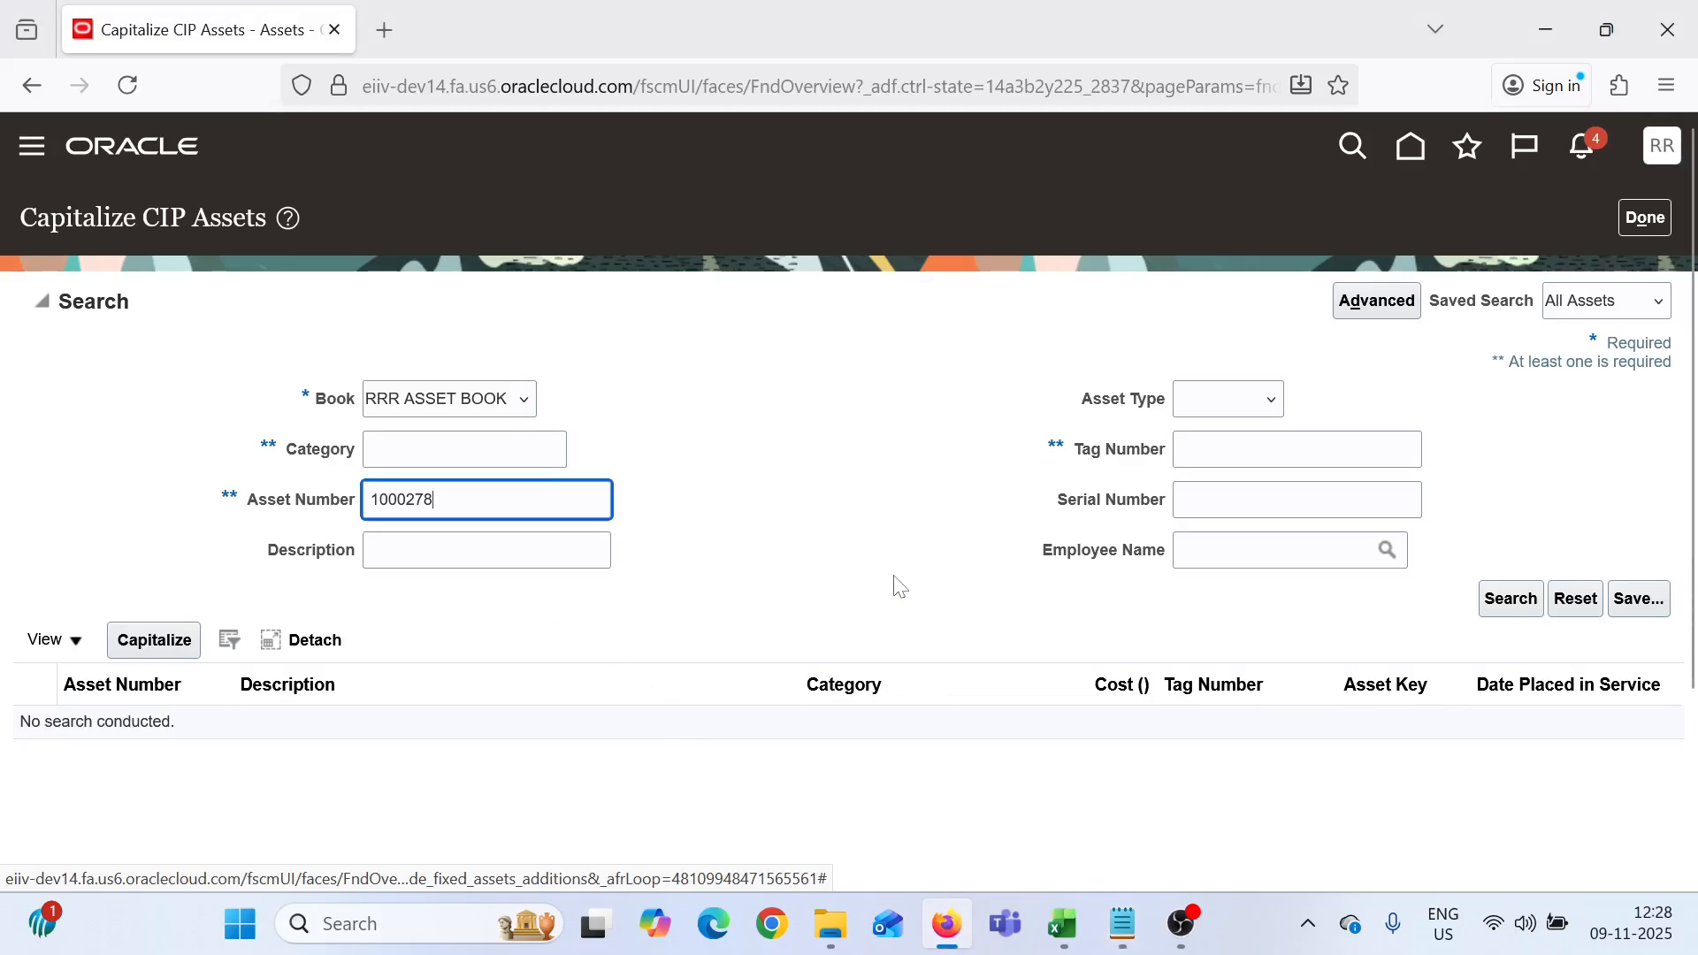
left_click(1513, 608)
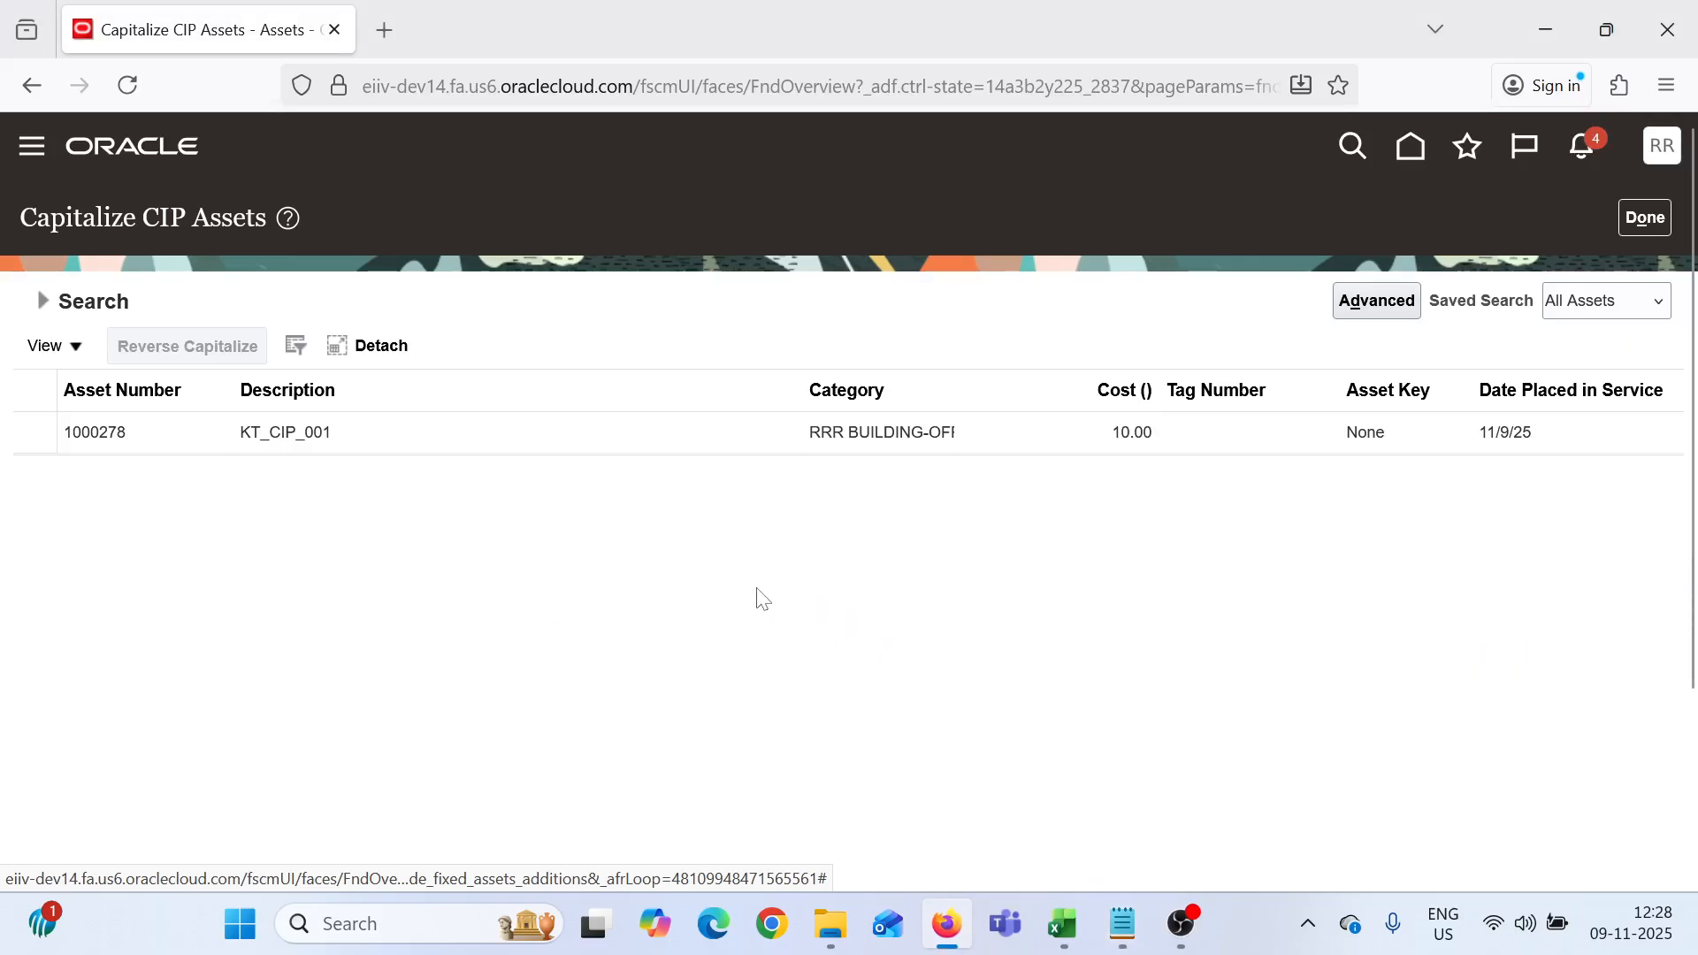
Capitalize the KT_CIP_001 asset with 11/9/25 as the date placed in service
left_click(410, 447)
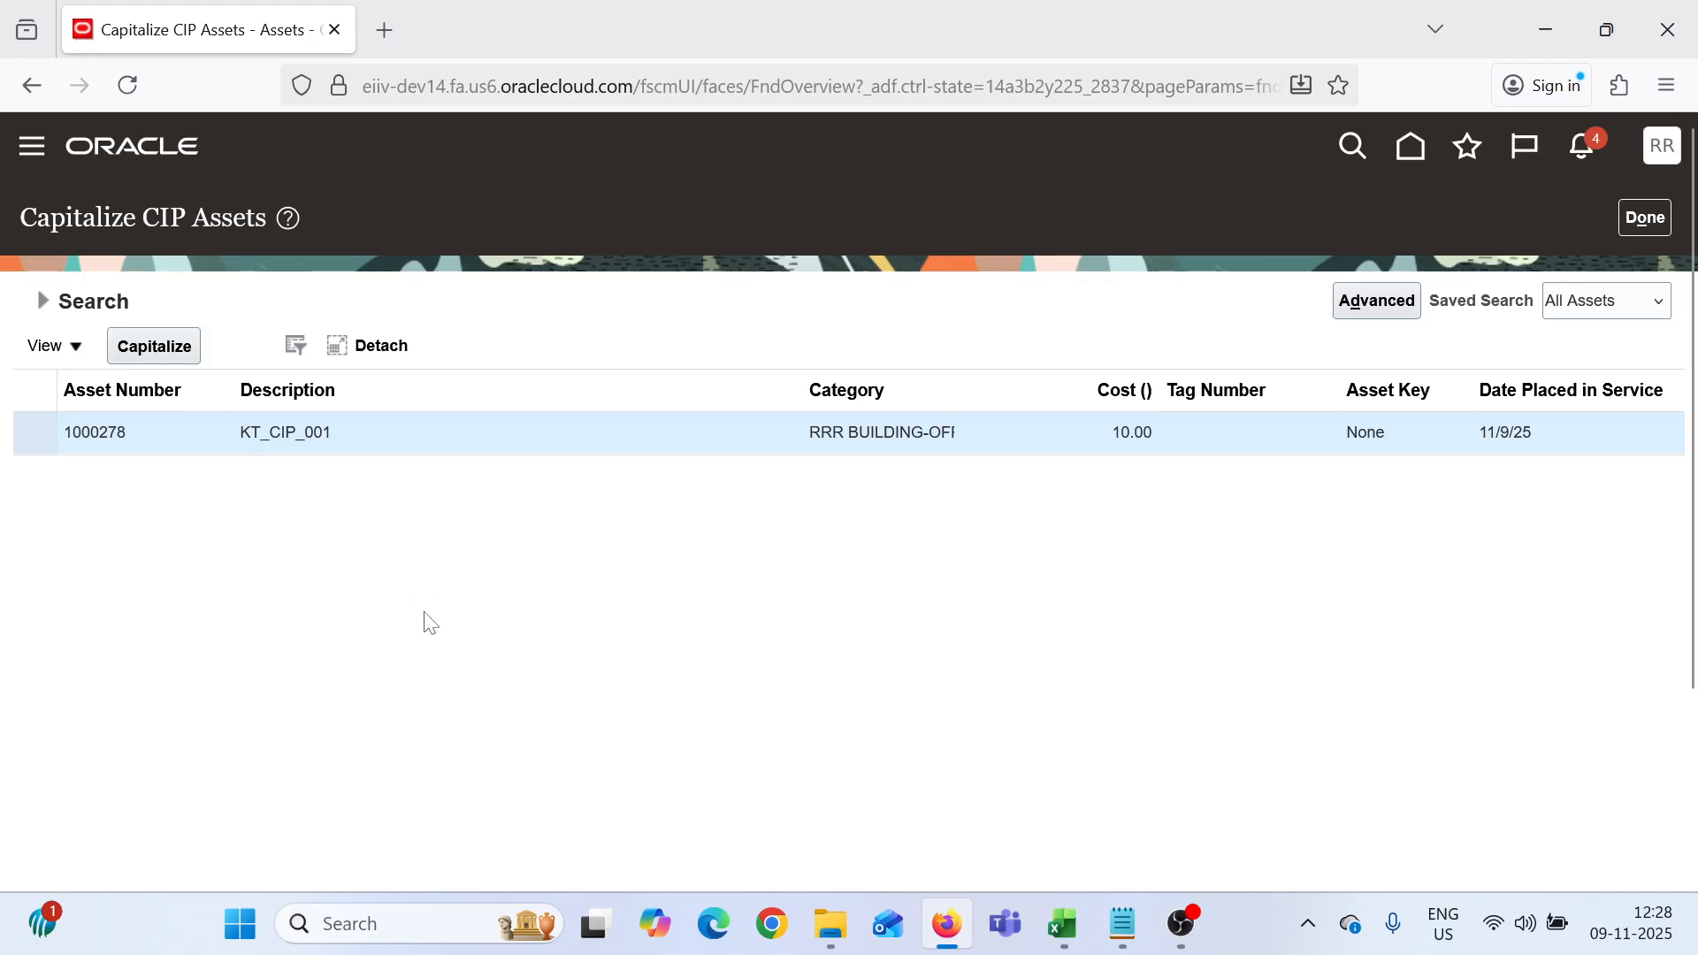
left_click(170, 356)
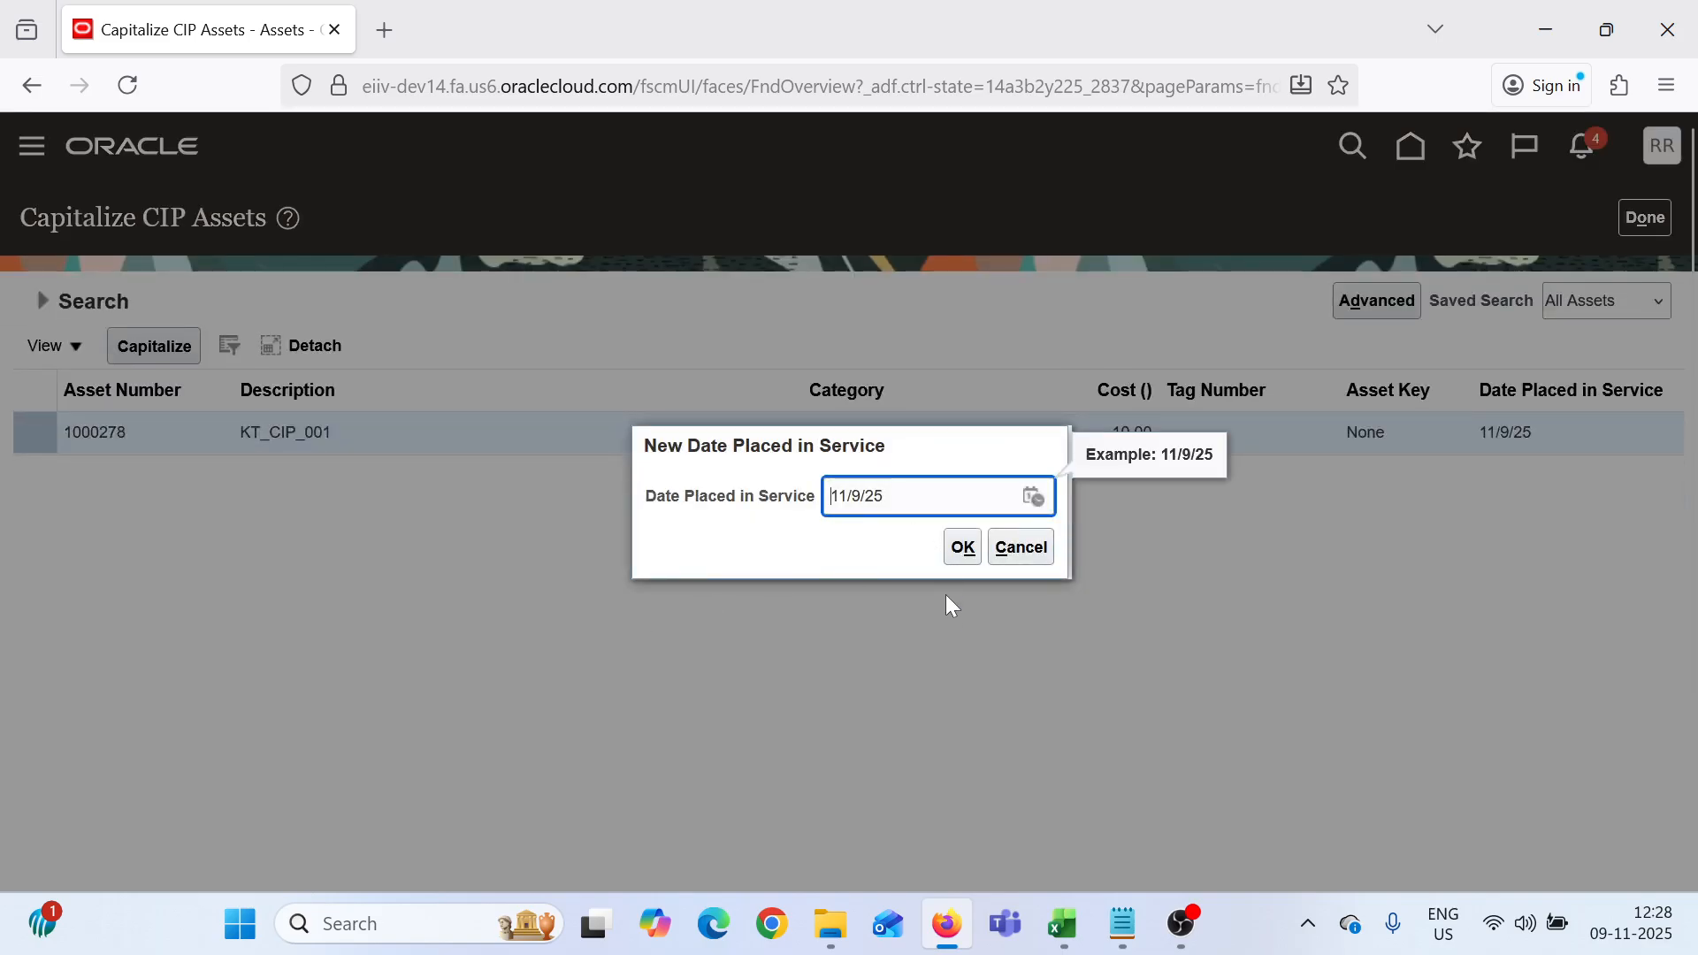
left_click(963, 565)
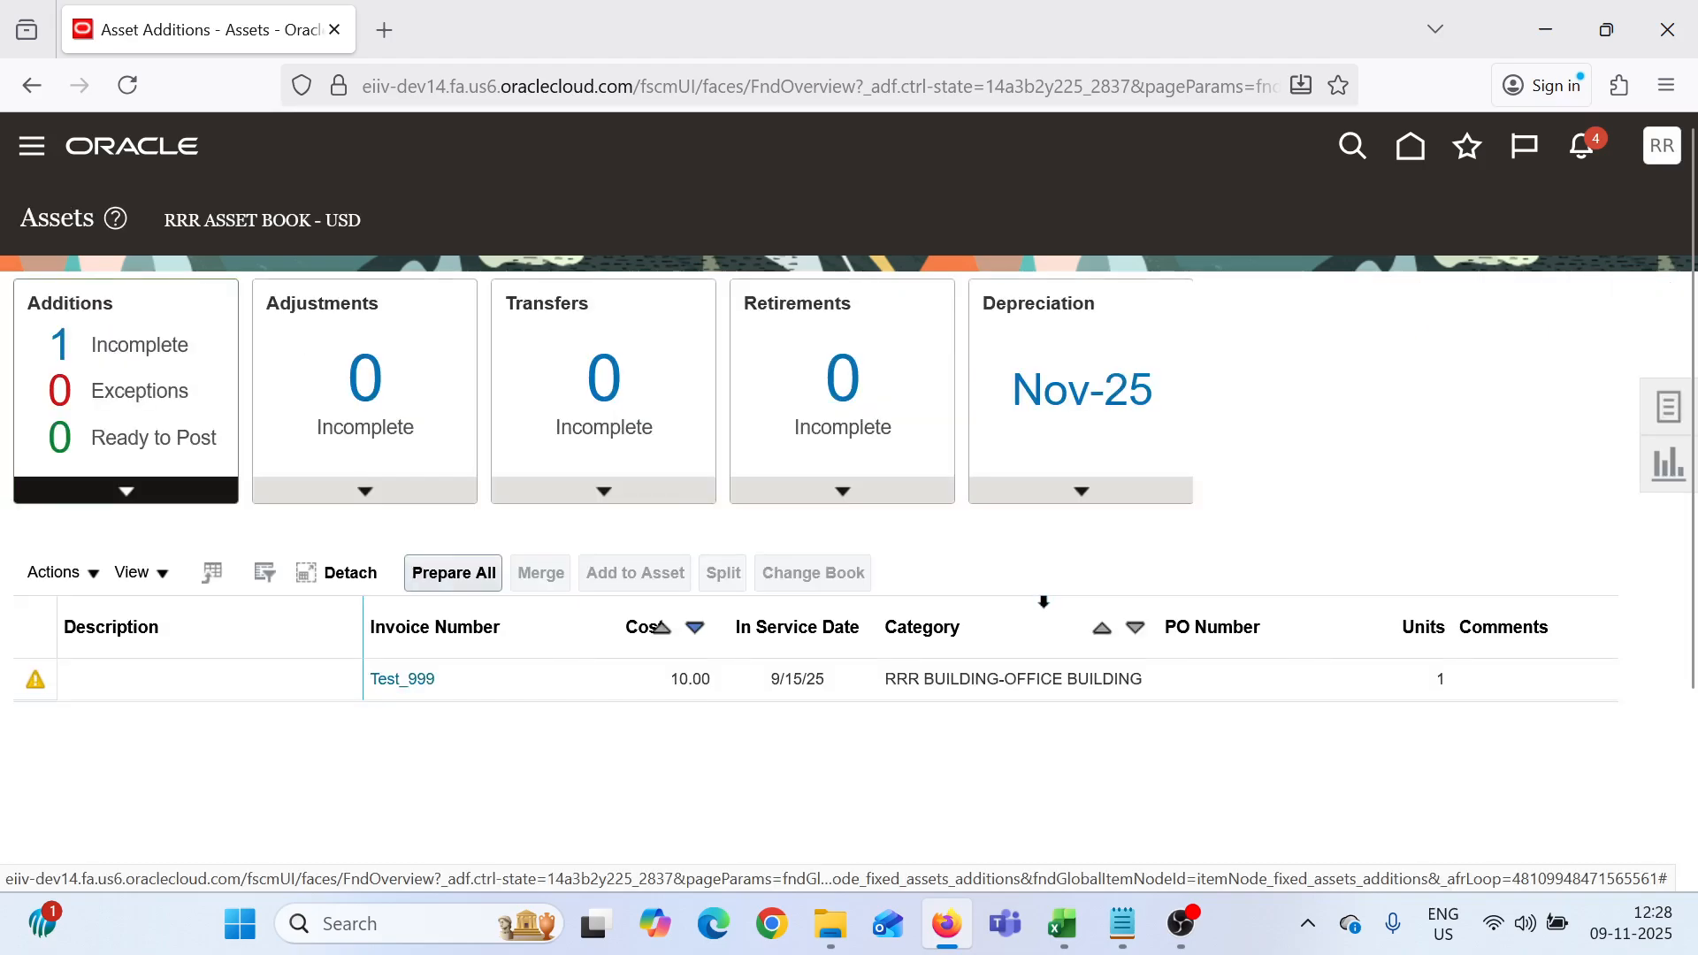
Look up asset number 1000278 again in the asset inquiry to check its asset type after capitalization
left_click(1669, 407)
left_click(1468, 836)
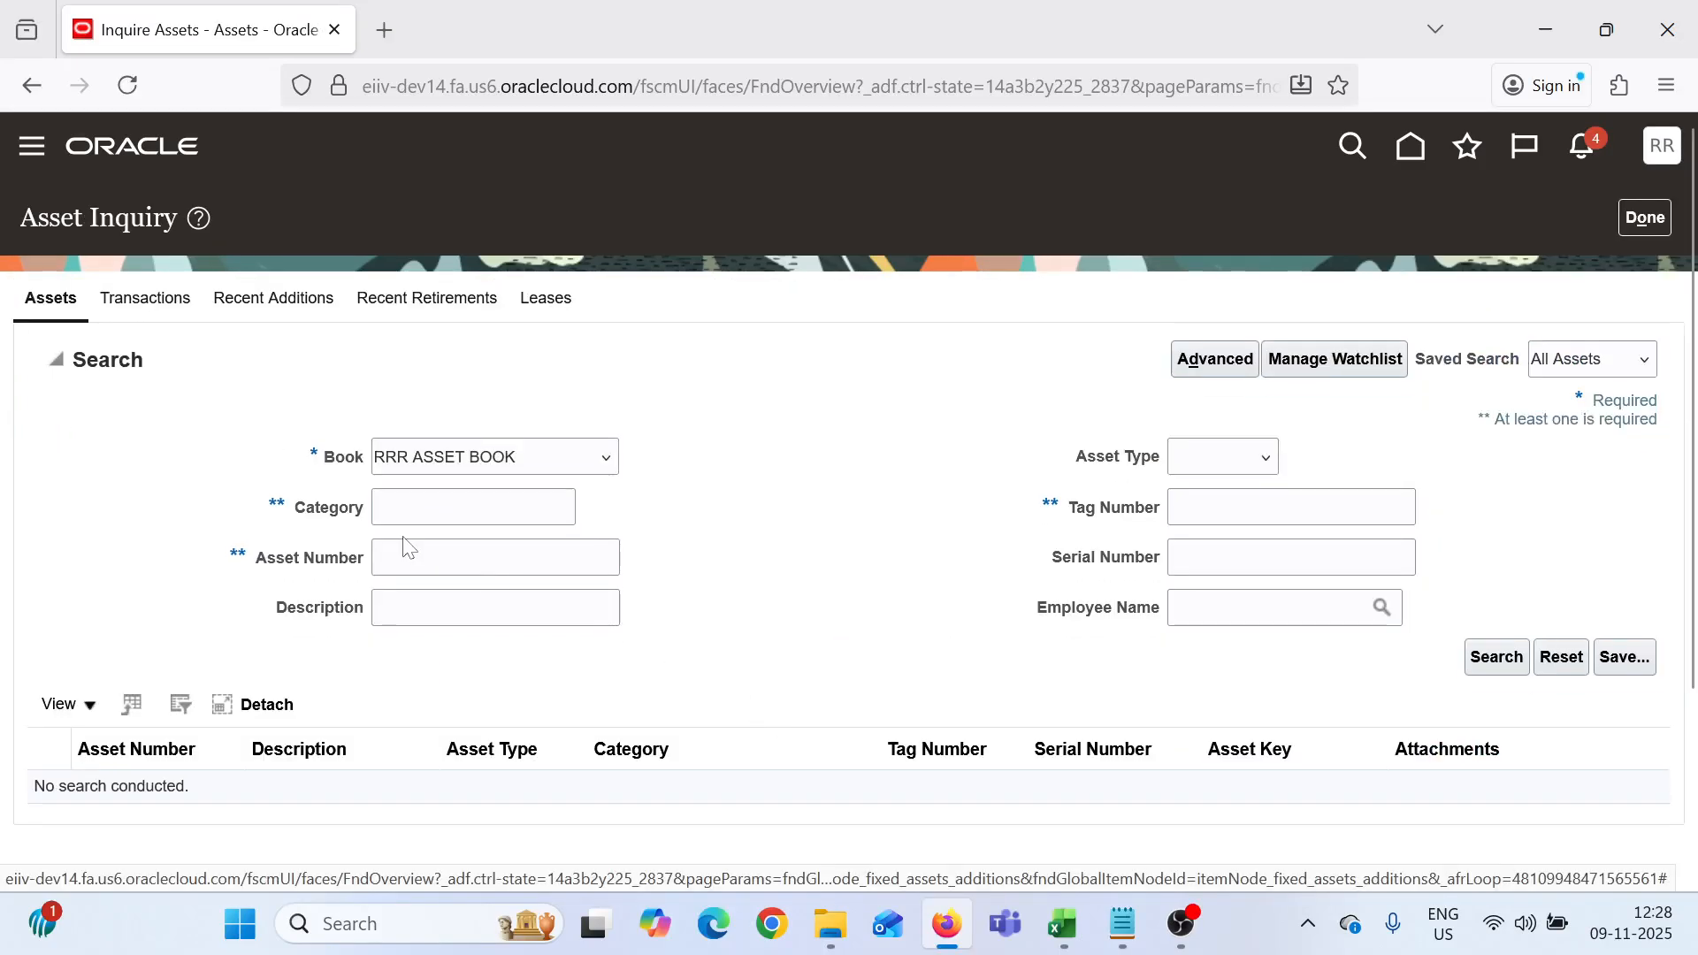
left_click(405, 556)
type("1000278")
left_click(1496, 657)
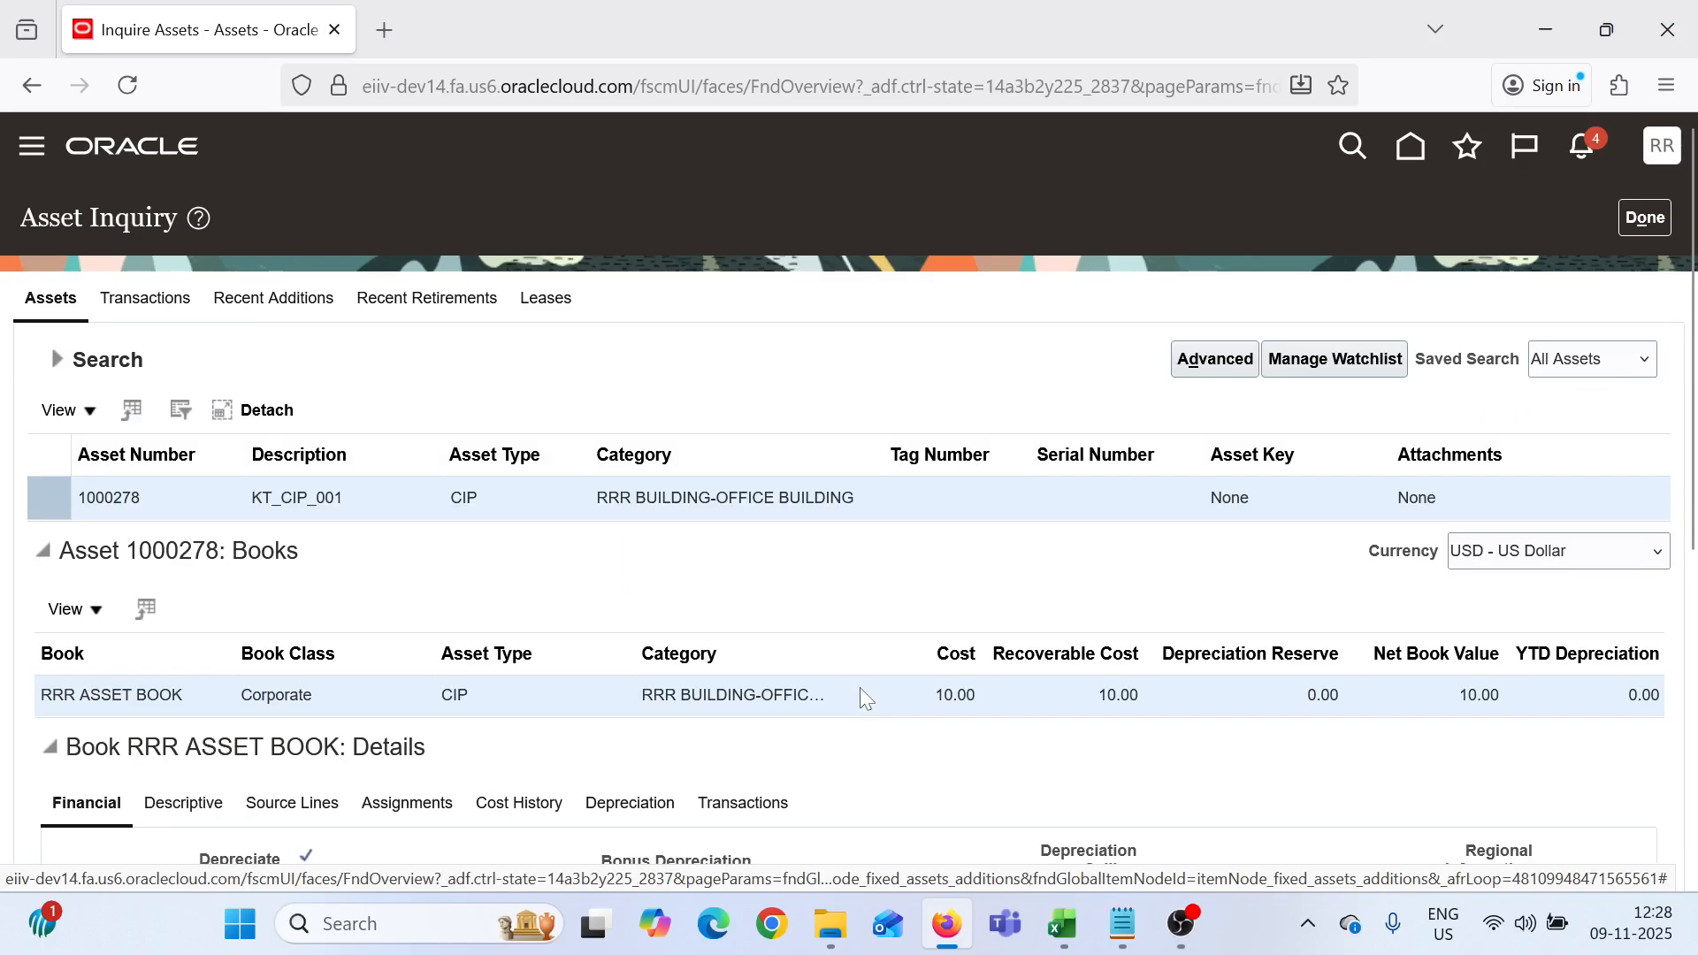
Reopen the asset inquiry, search RRR ASSET BOOK for asset number 1000278, examine its asset type and financial details, and close the inquiry
left_click(1636, 228)
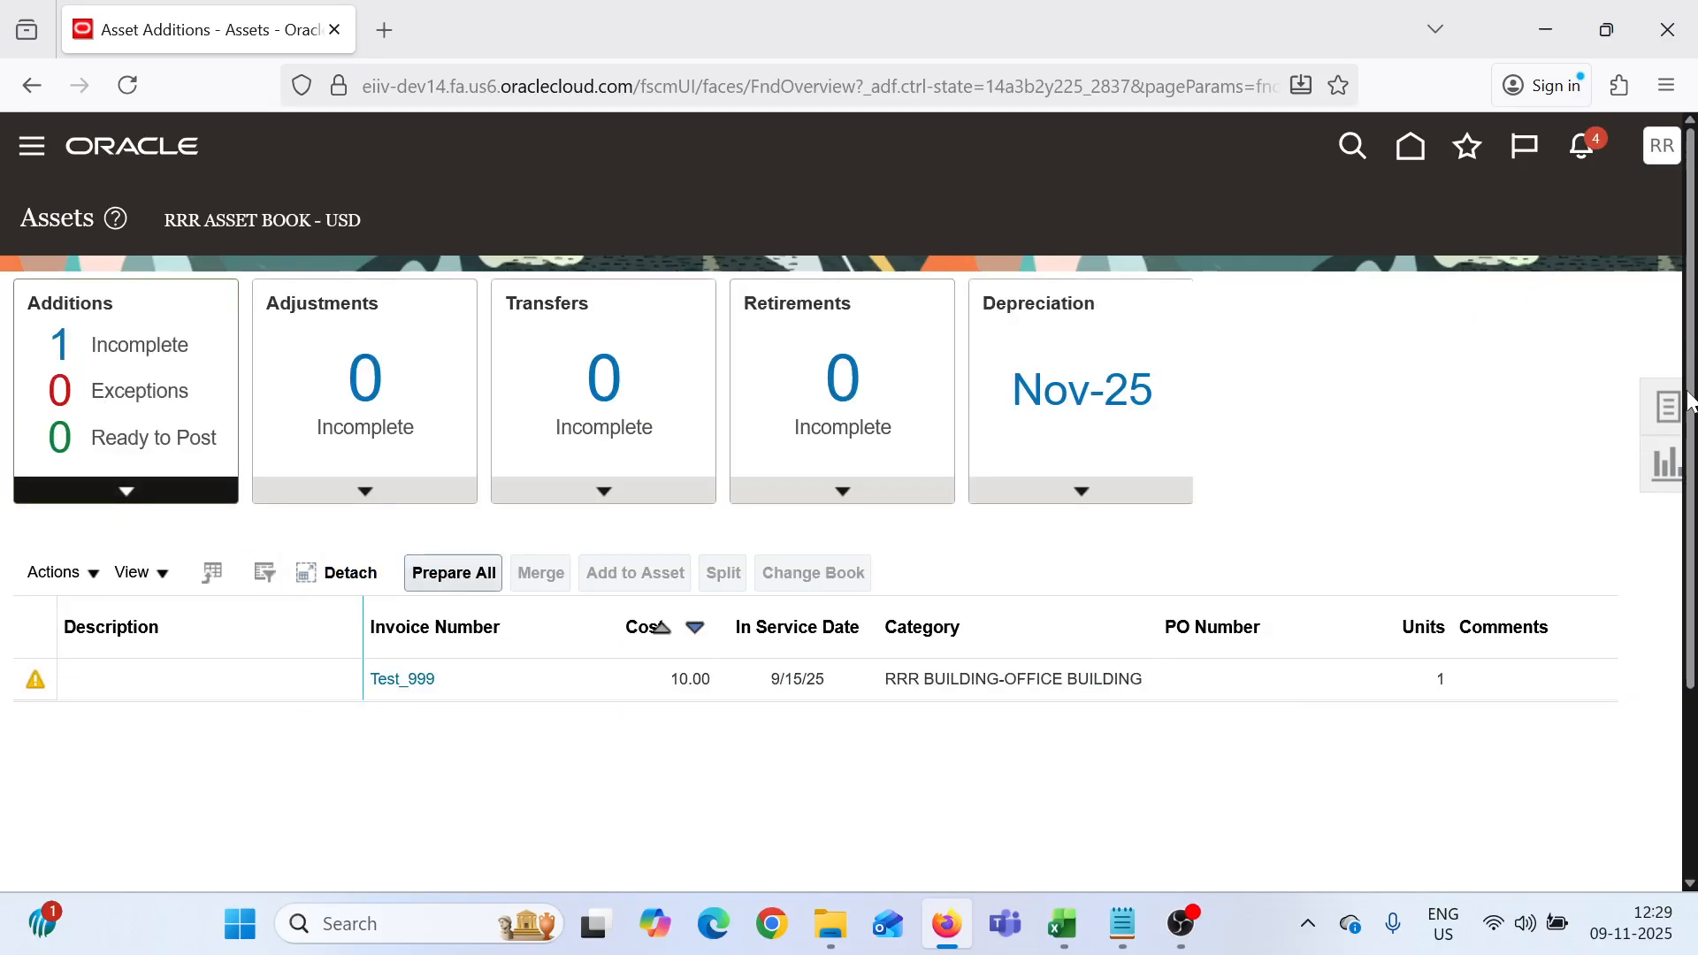
left_click(1654, 413)
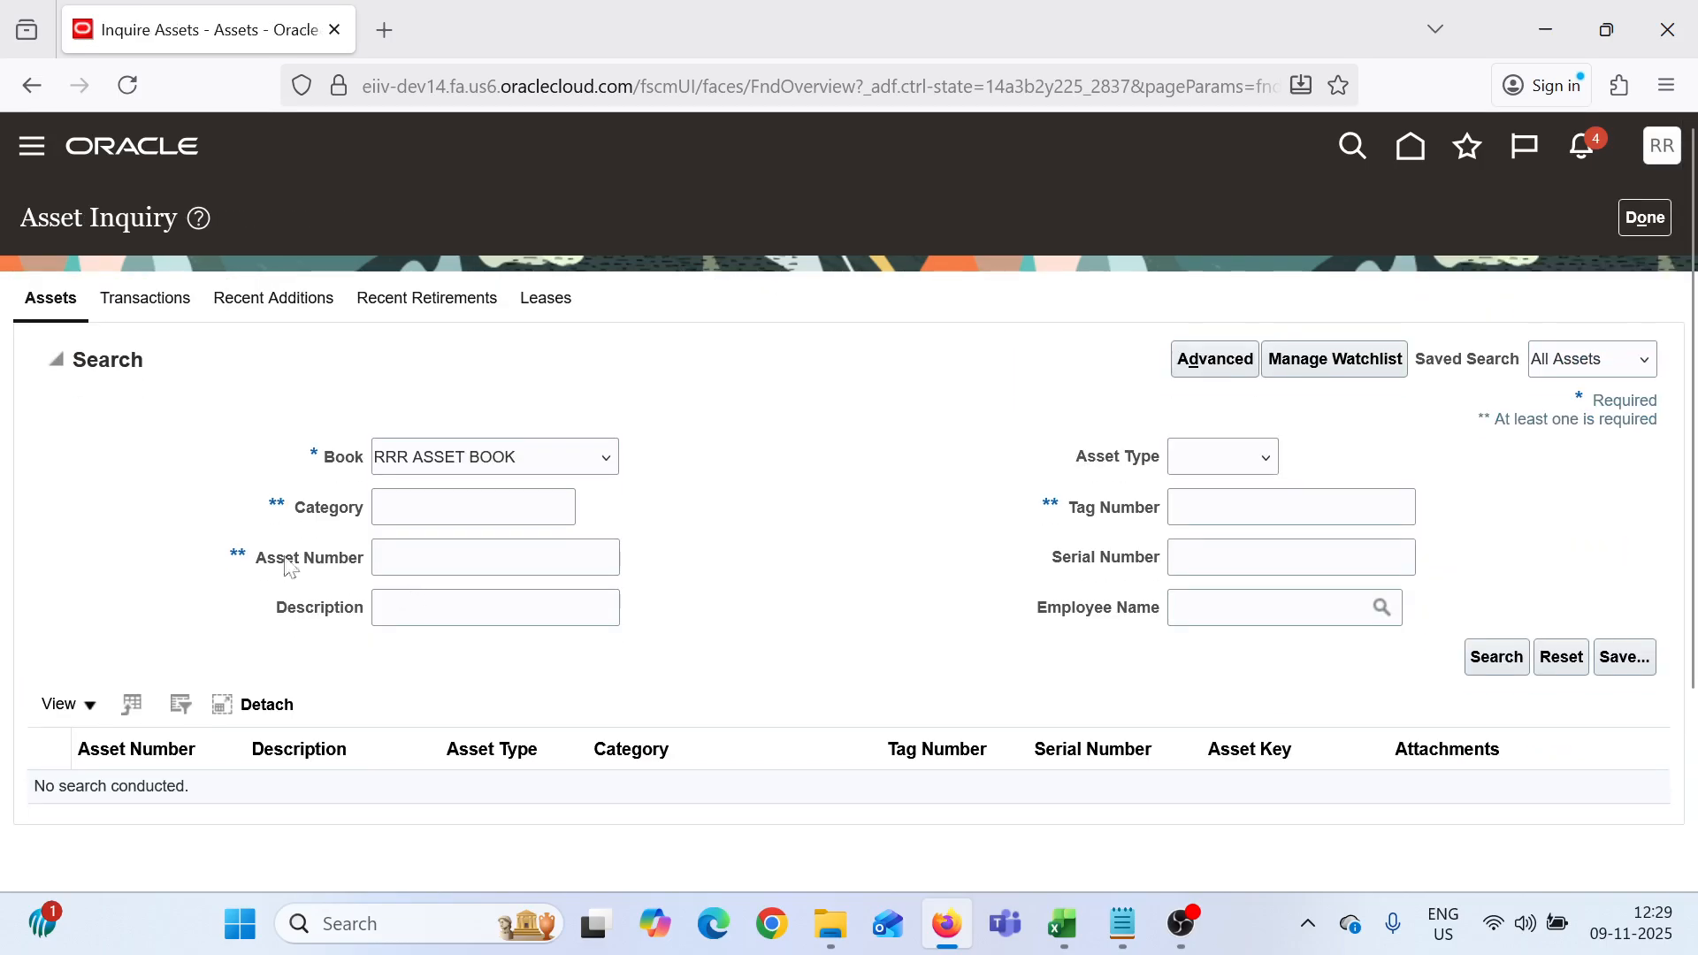
key("ctrl+v")
left_click(1495, 656)
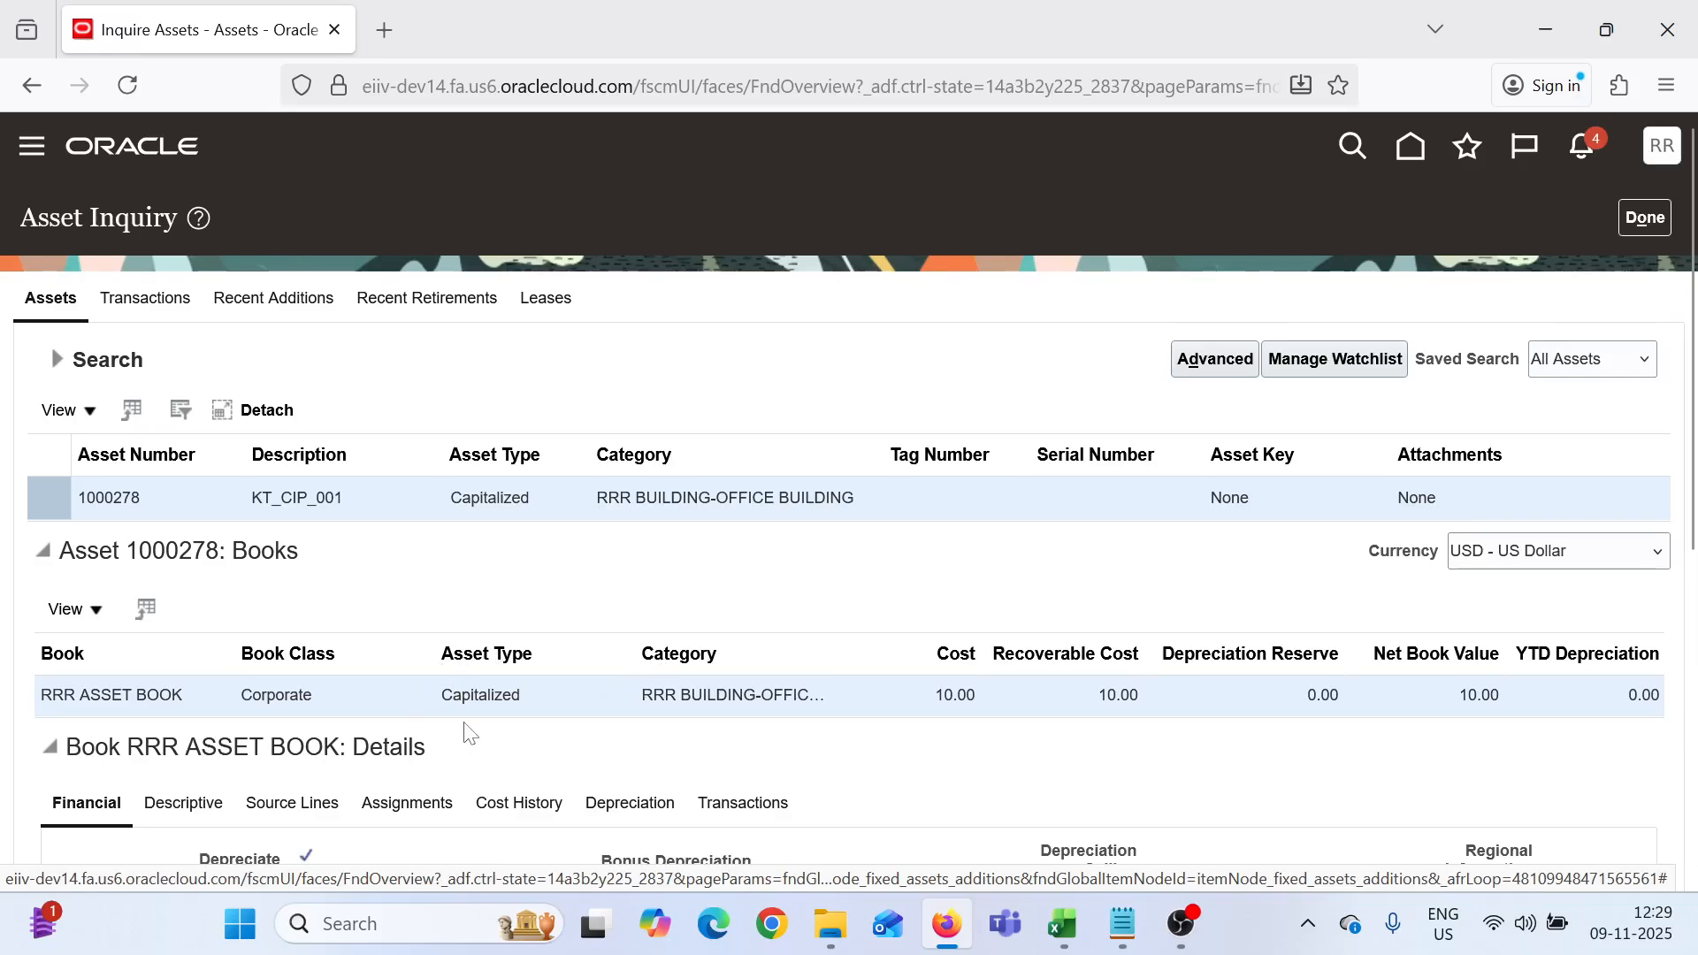
scroll(468, 734, "down", 3)
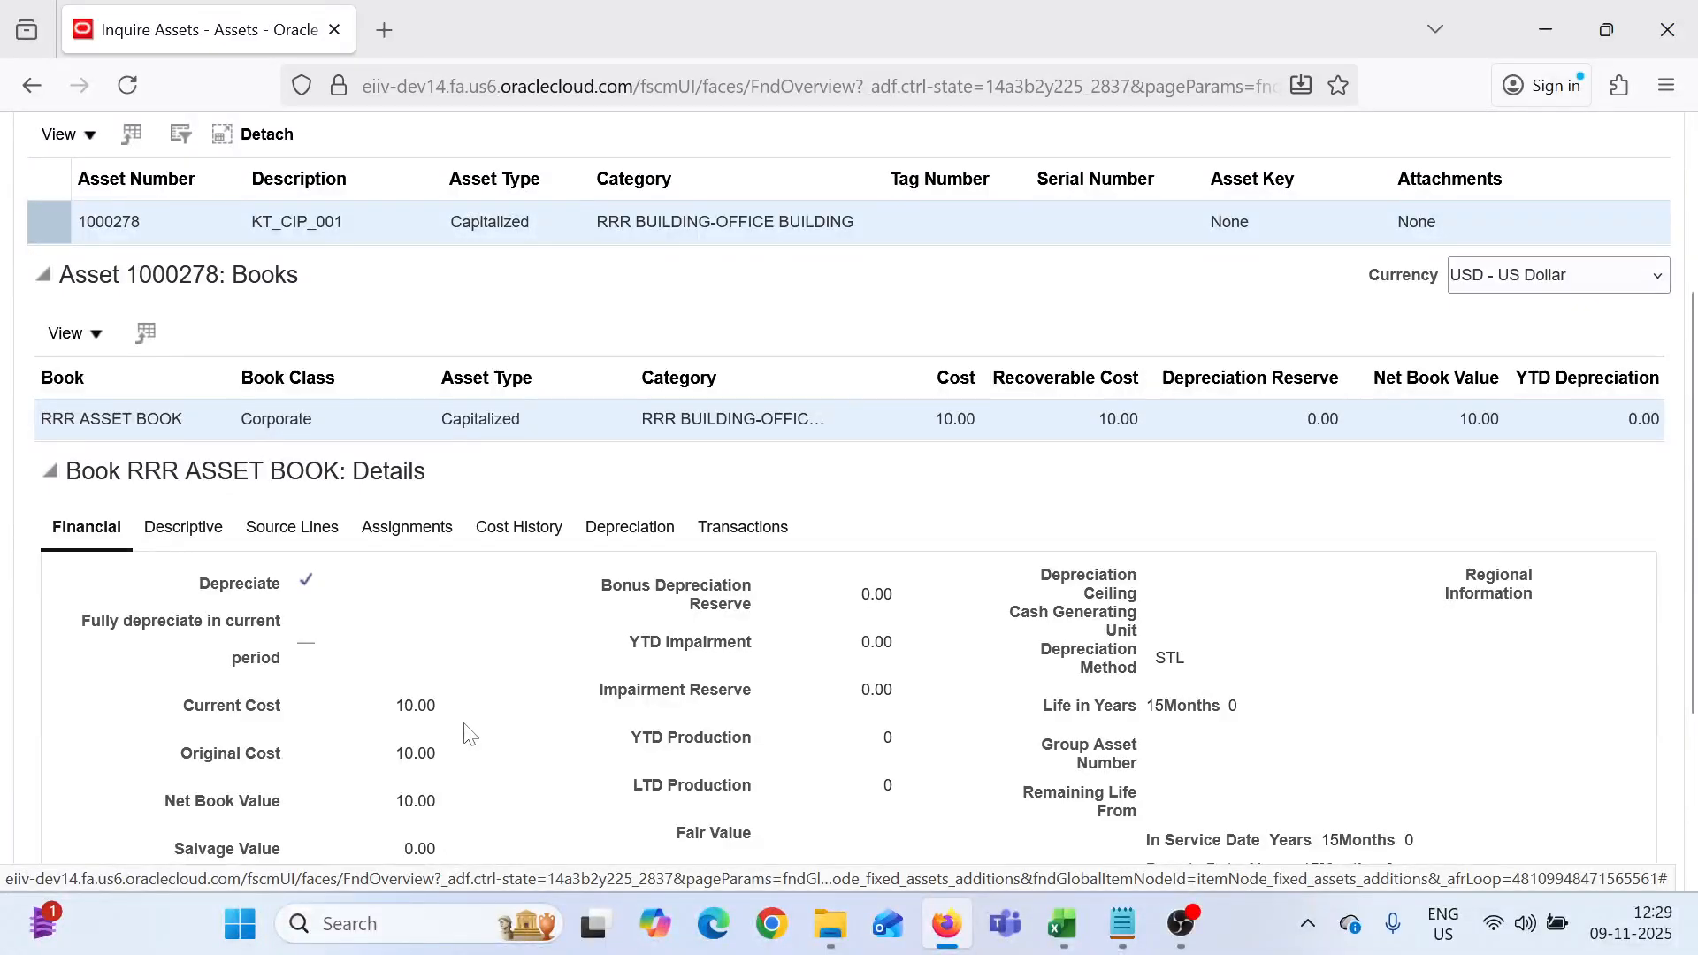
scroll(469, 734, "up", 3)
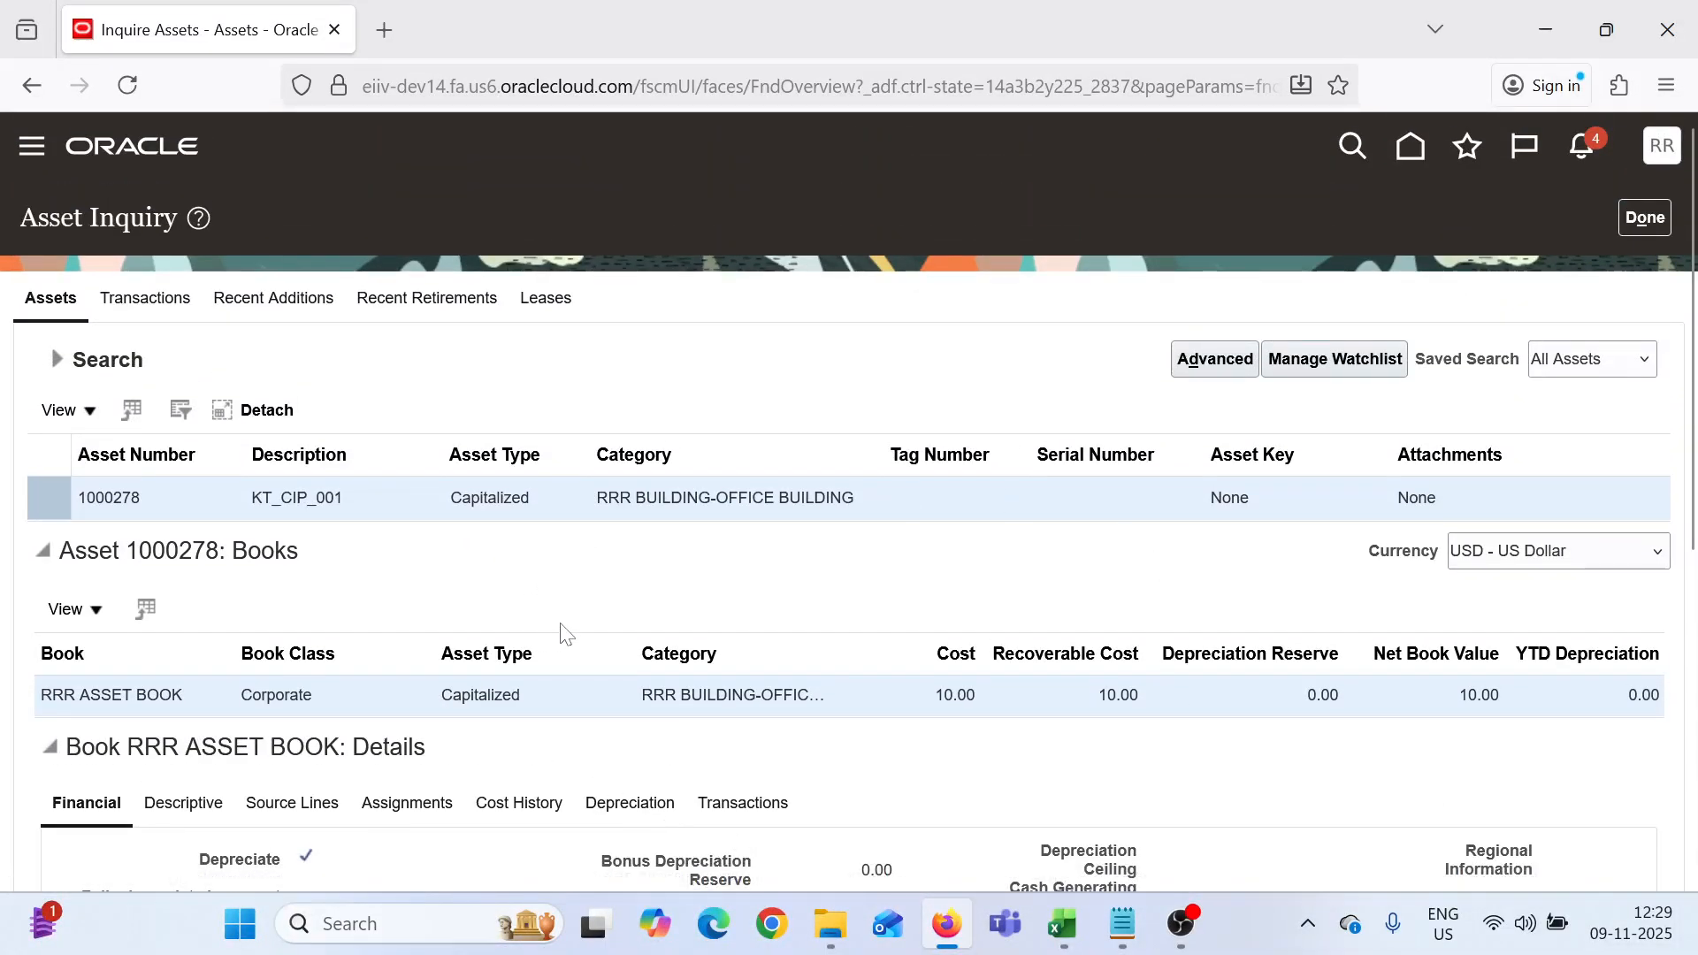
scroll(495, 605, "down", 6)
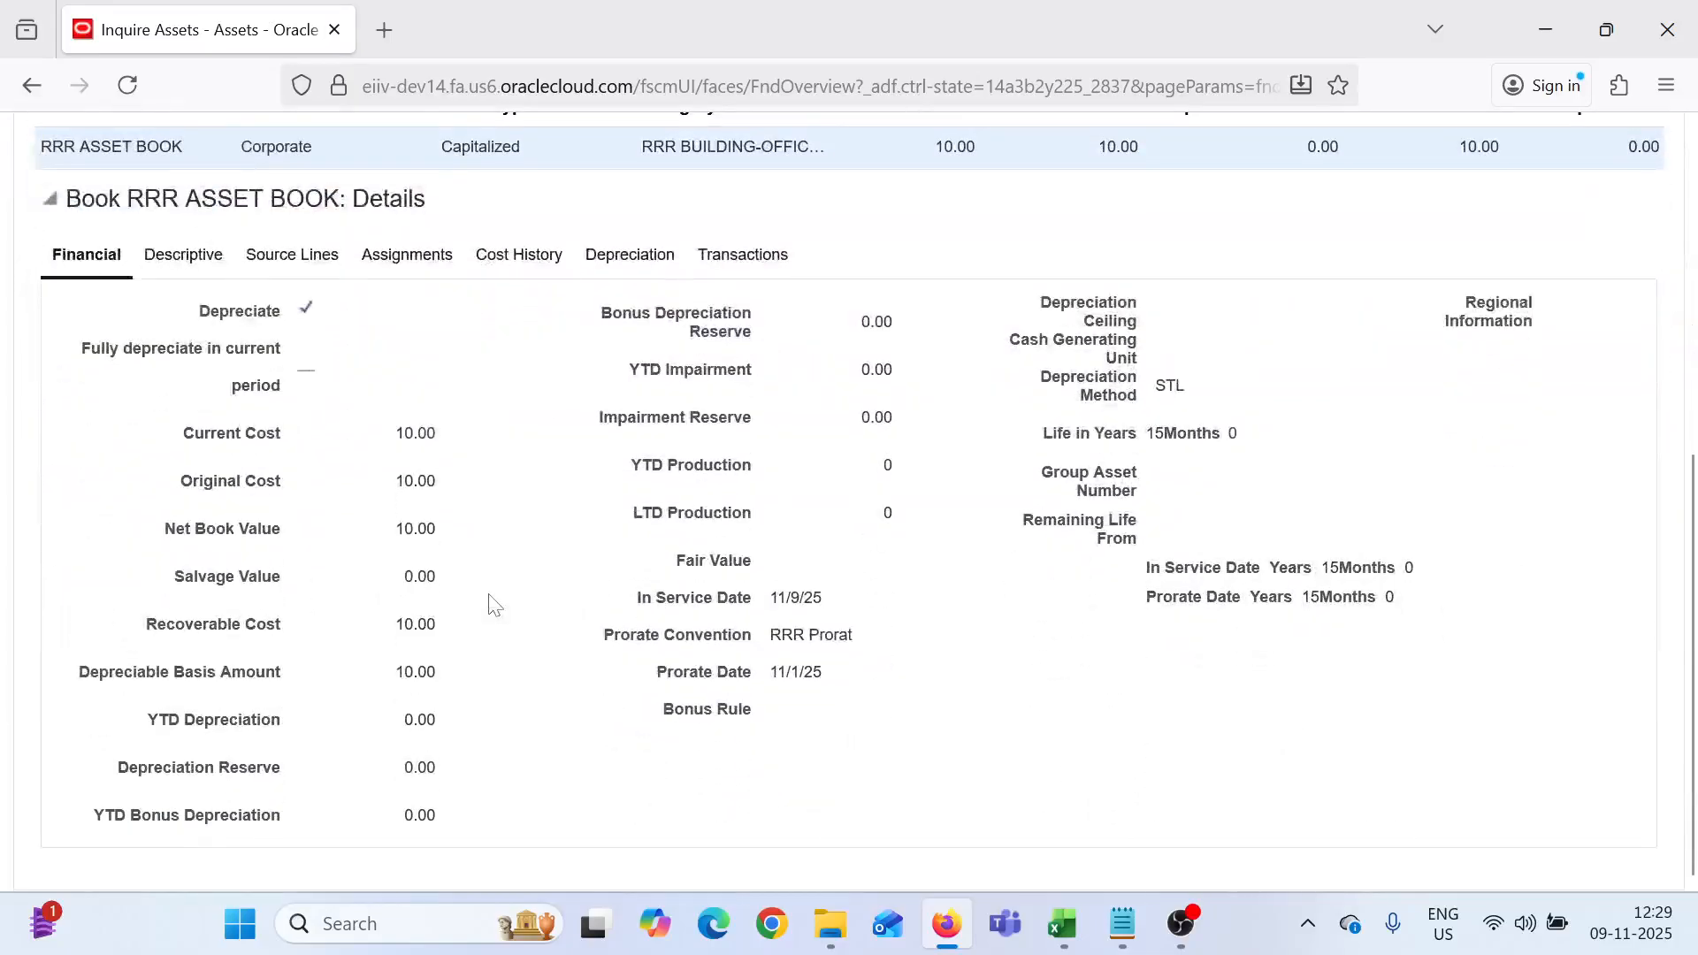
scroll(494, 606, "up", 6)
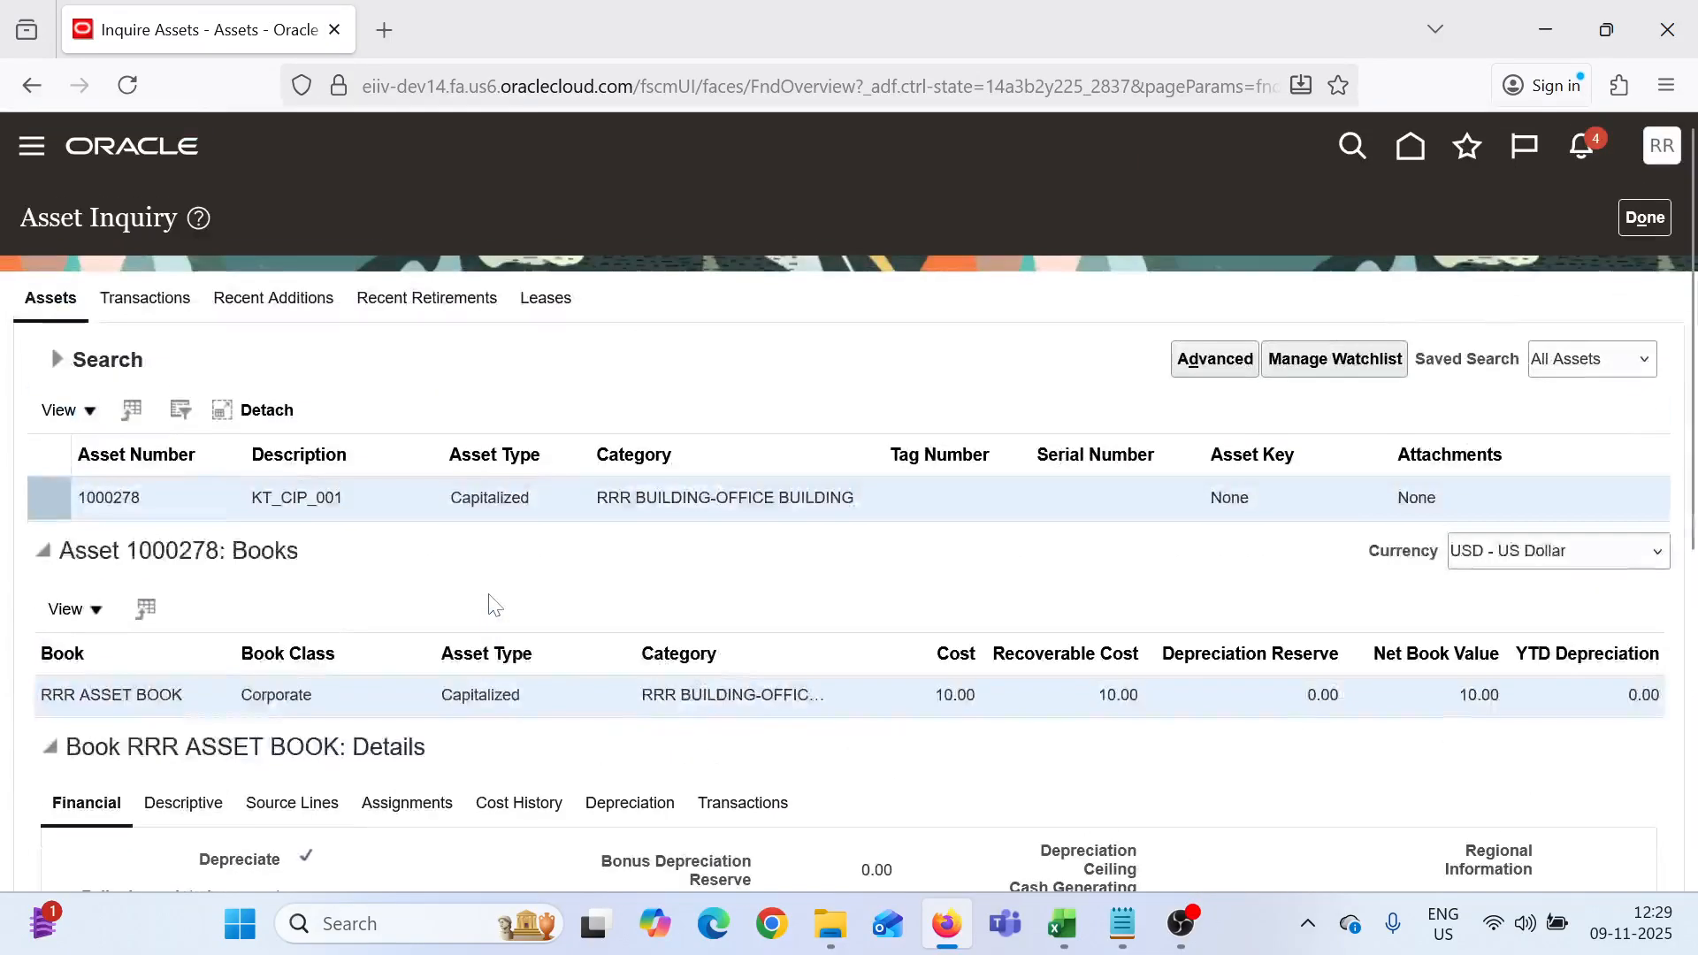
left_click(1646, 217)
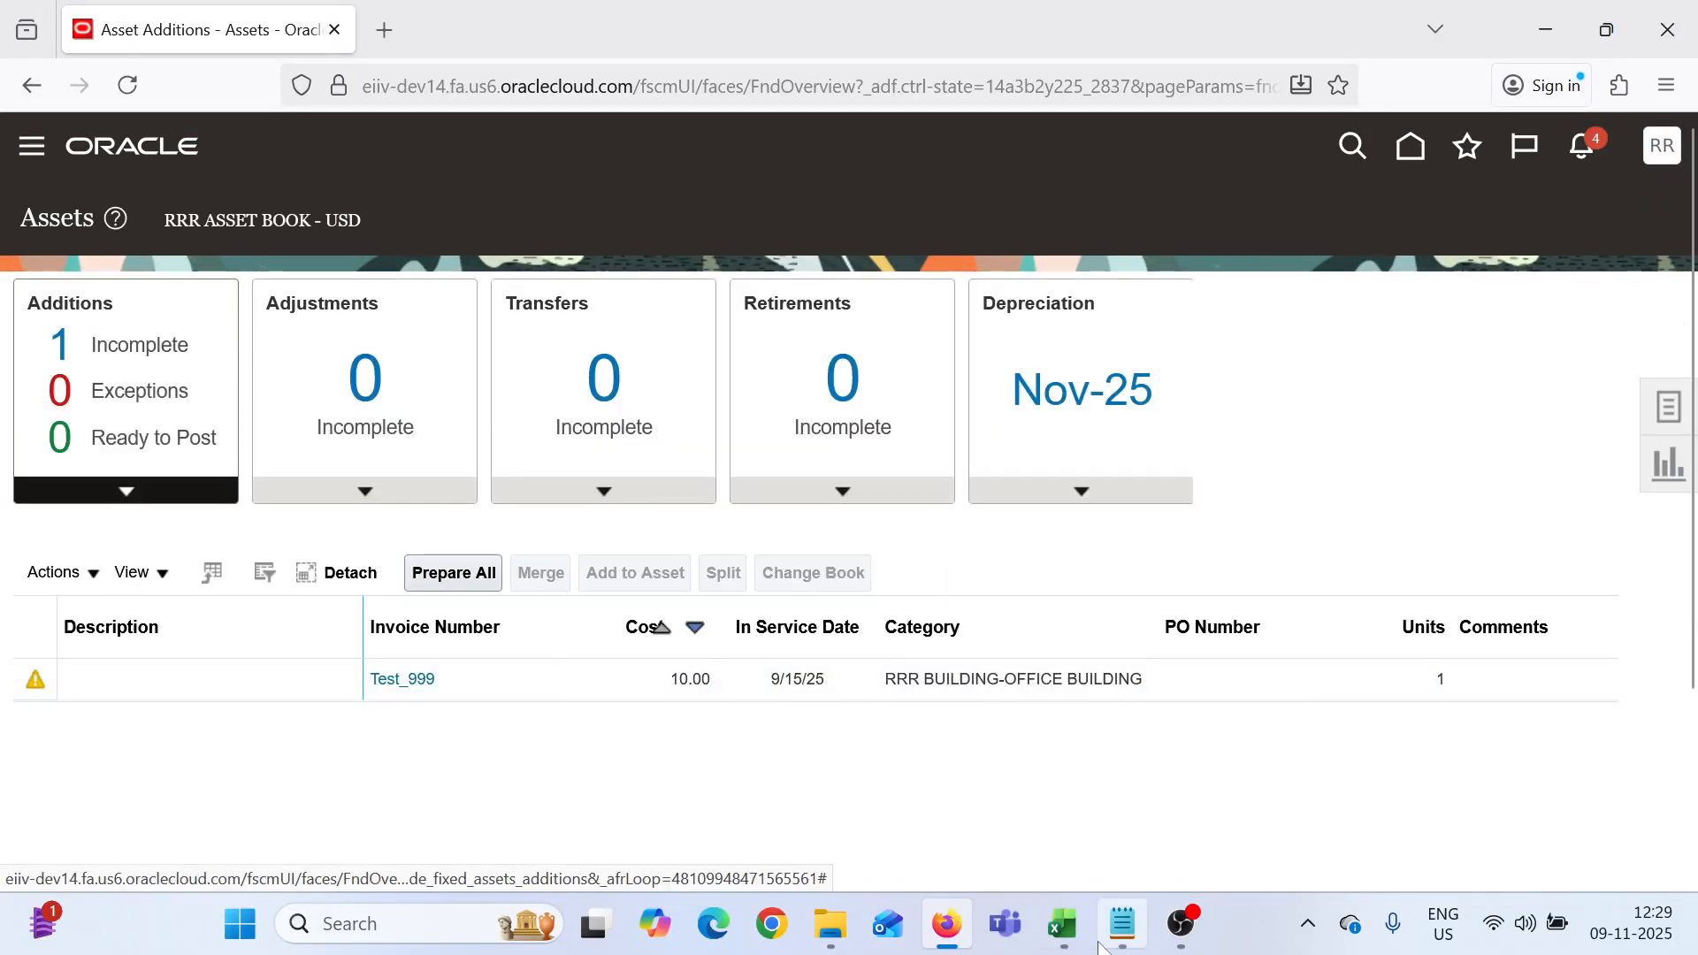
Switch to the Excel worksheet and fill Done into the status cell for CIP Asset & CIP Capitalization on the Fixed Asset sheet
mouse_move(1063, 924)
left_click(1044, 768)
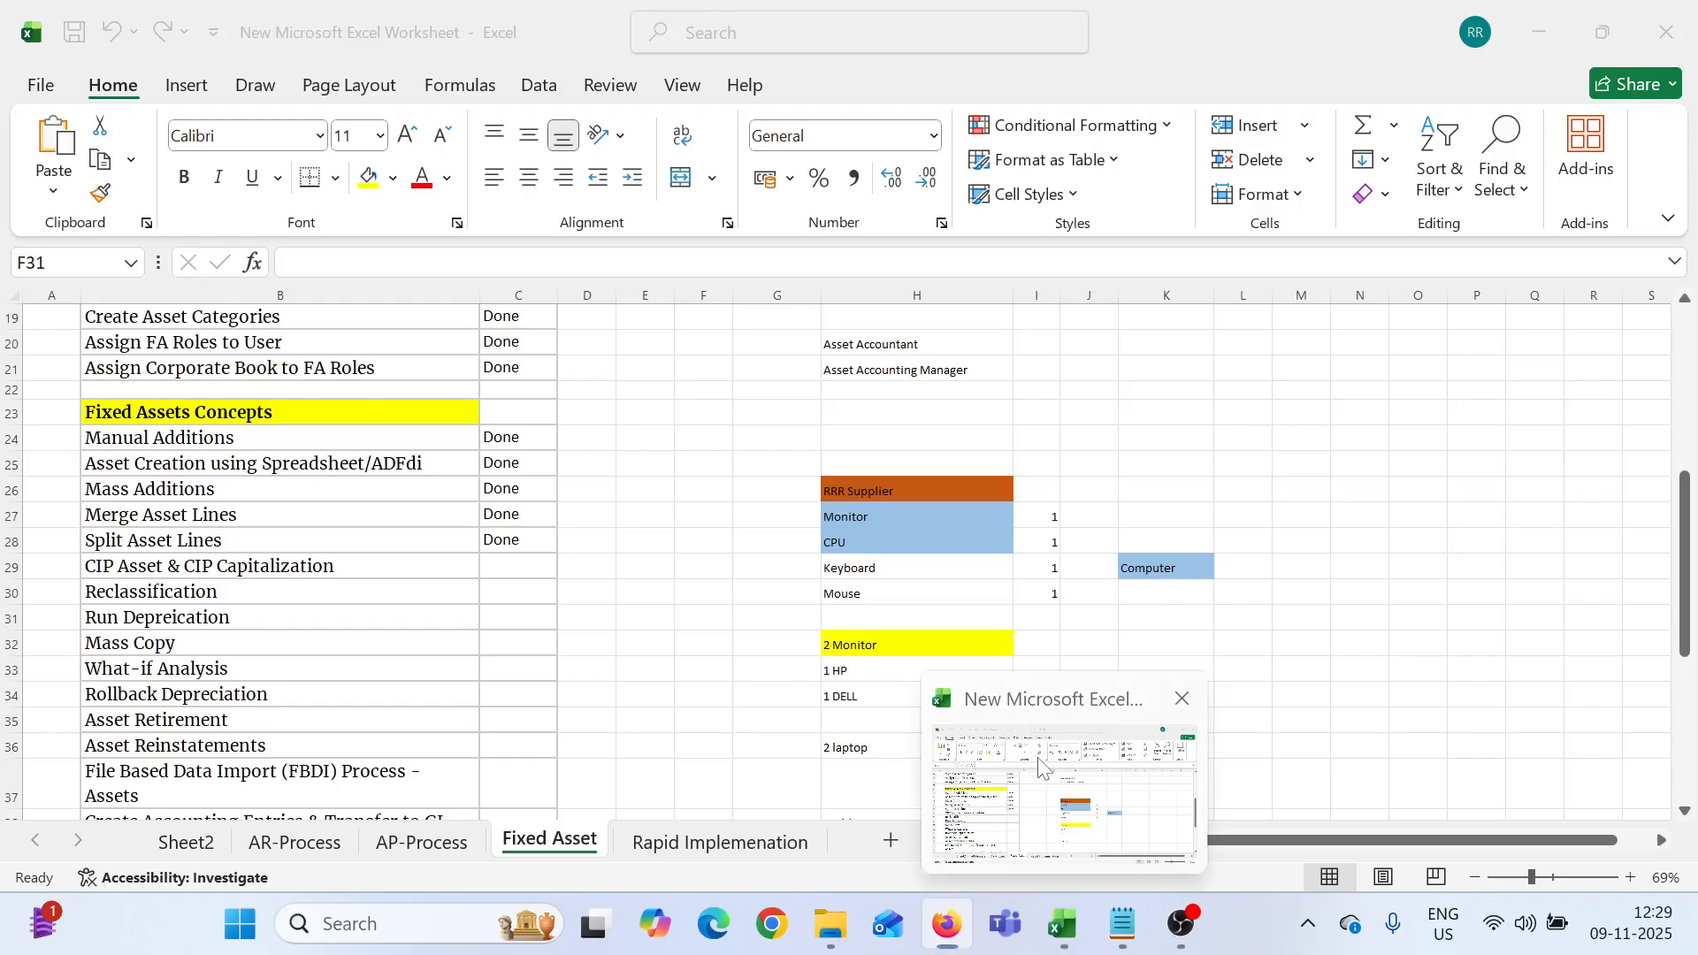
left_click(522, 568)
left_click(523, 541)
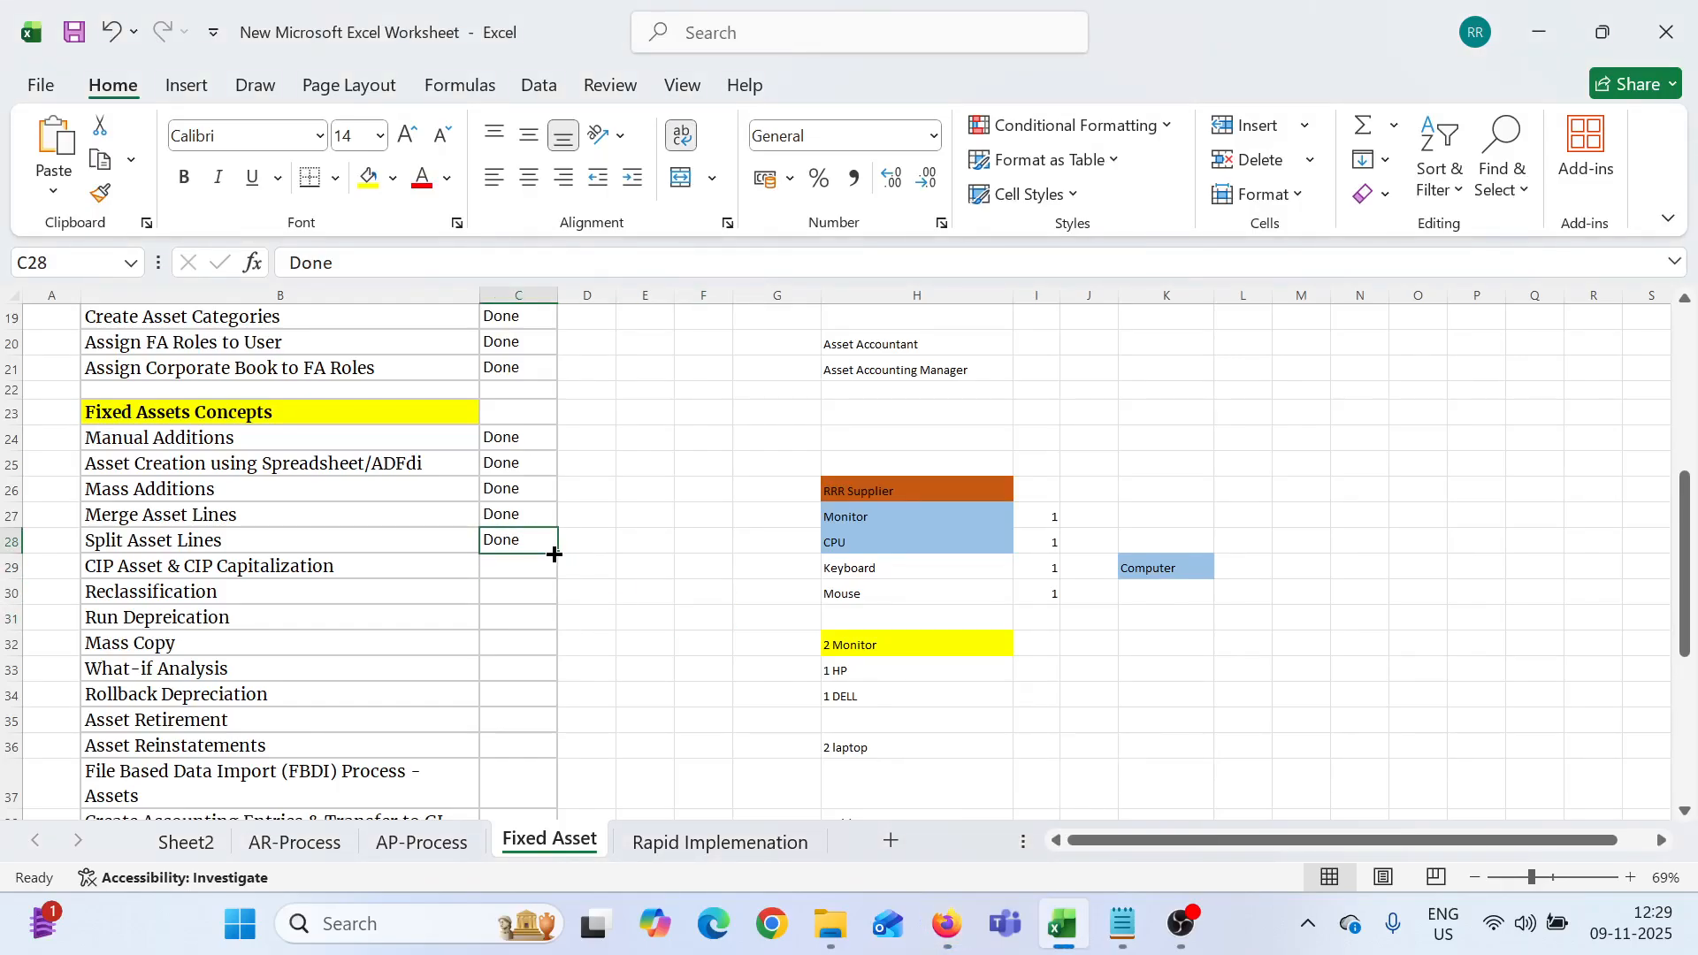
left_click_drag(555, 554, 553, 569)
left_click(597, 539)
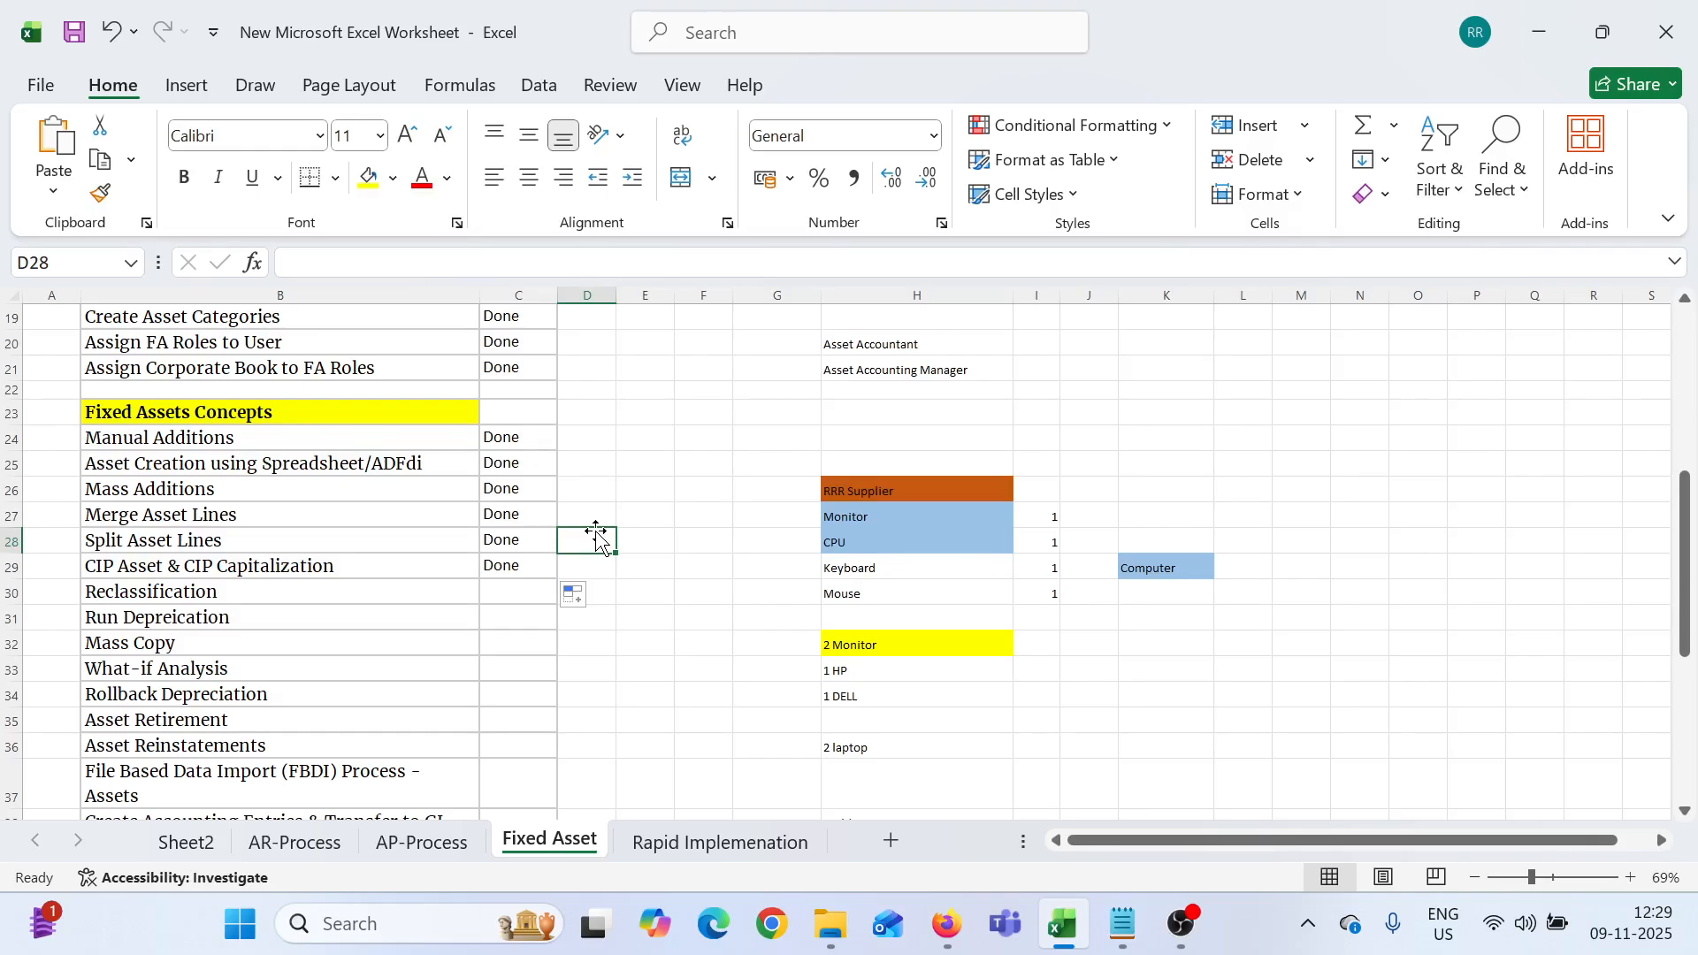
Narrow column C and slightly widen column D, review the Fixed Assets checklist, and select the CIP Asset & CIP Capitalization status cell
left_click_drag(558, 297, 607, 292)
scroll(575, 455, "up", 1)
scroll(417, 519, "up", 5)
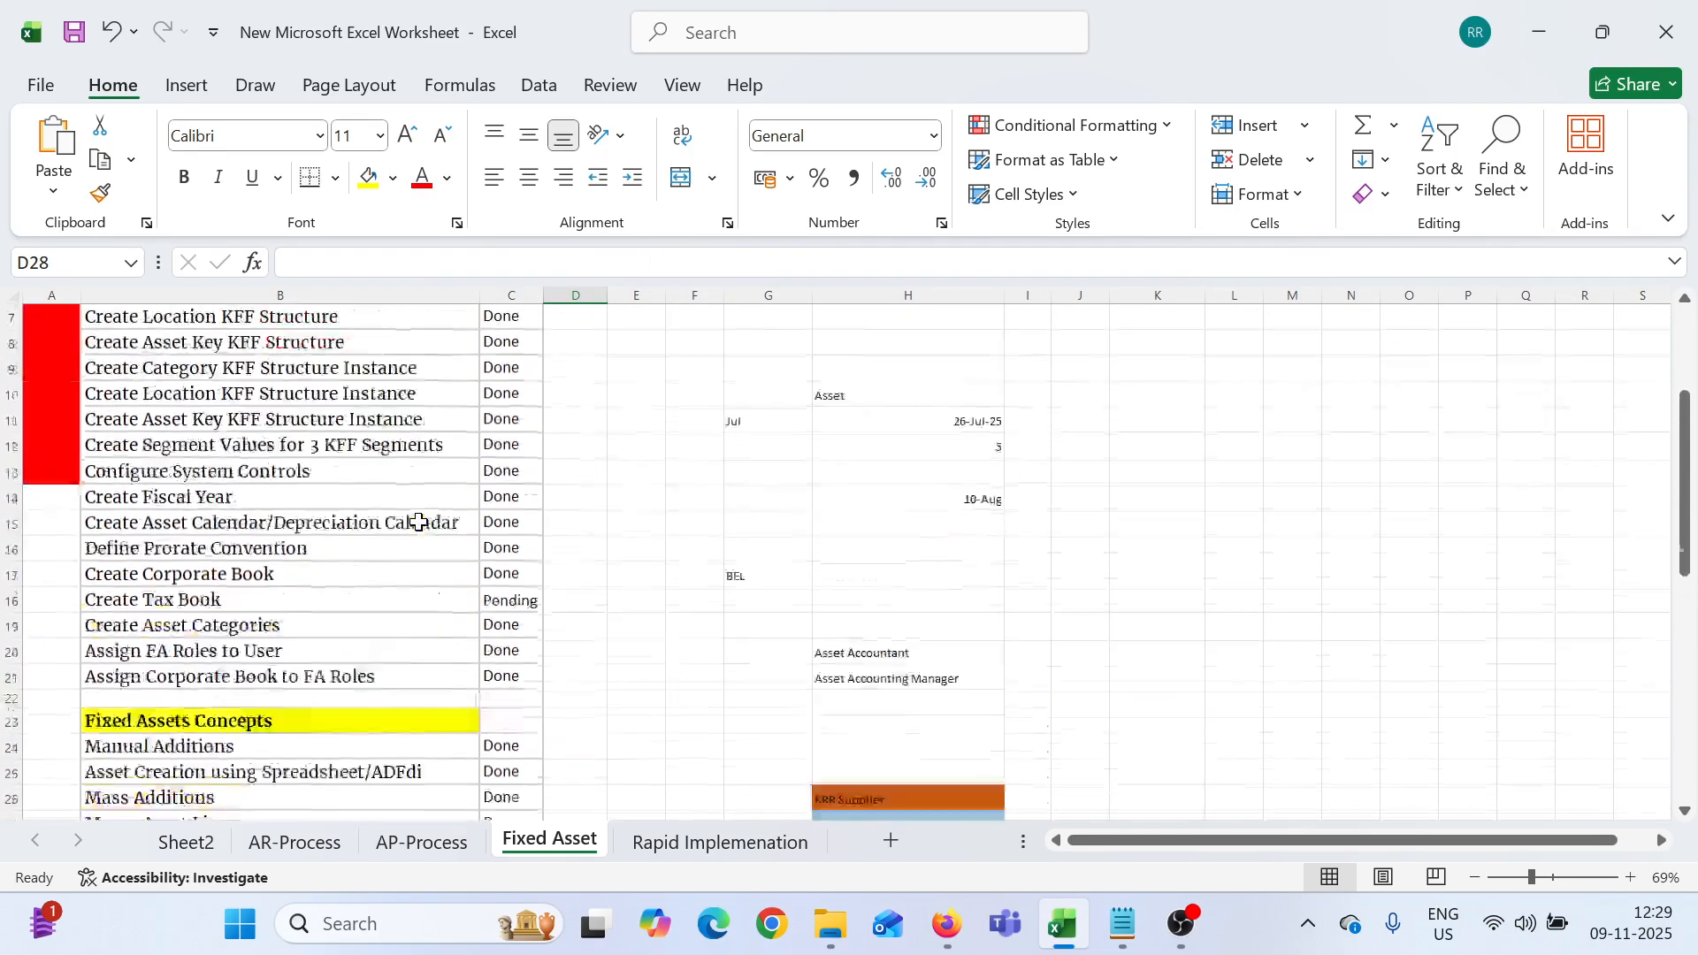
scroll(417, 527, "down", 5)
scroll(418, 522, "down", 2)
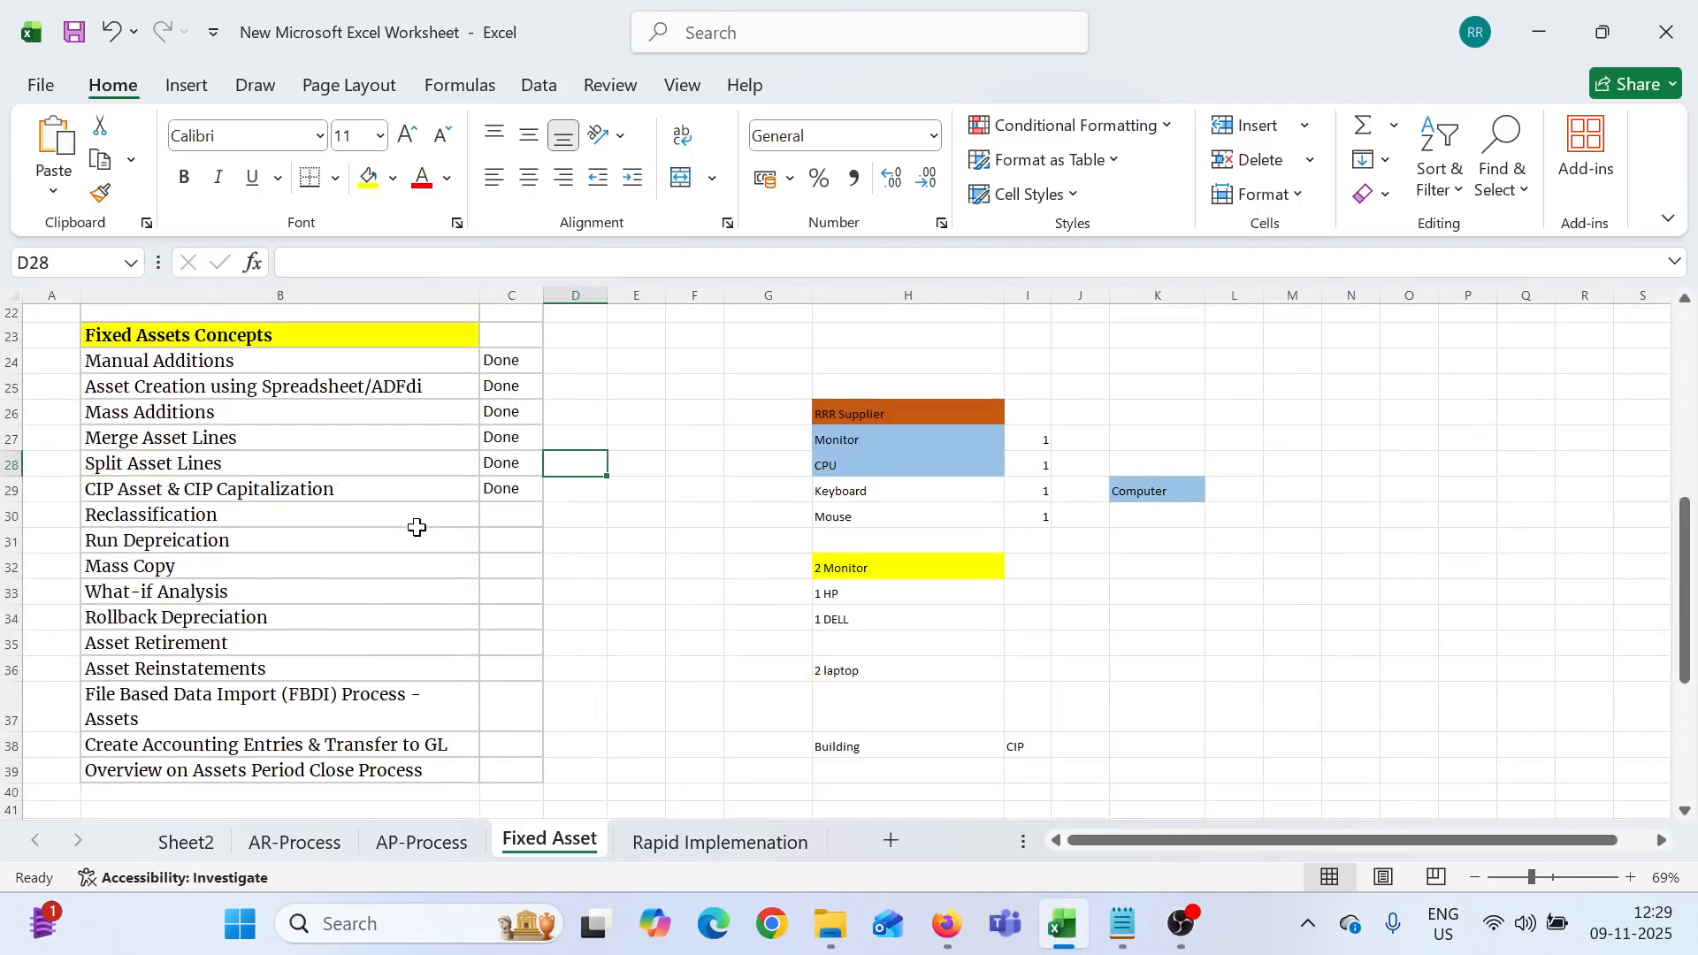
left_click(428, 487)
left_click(512, 486)
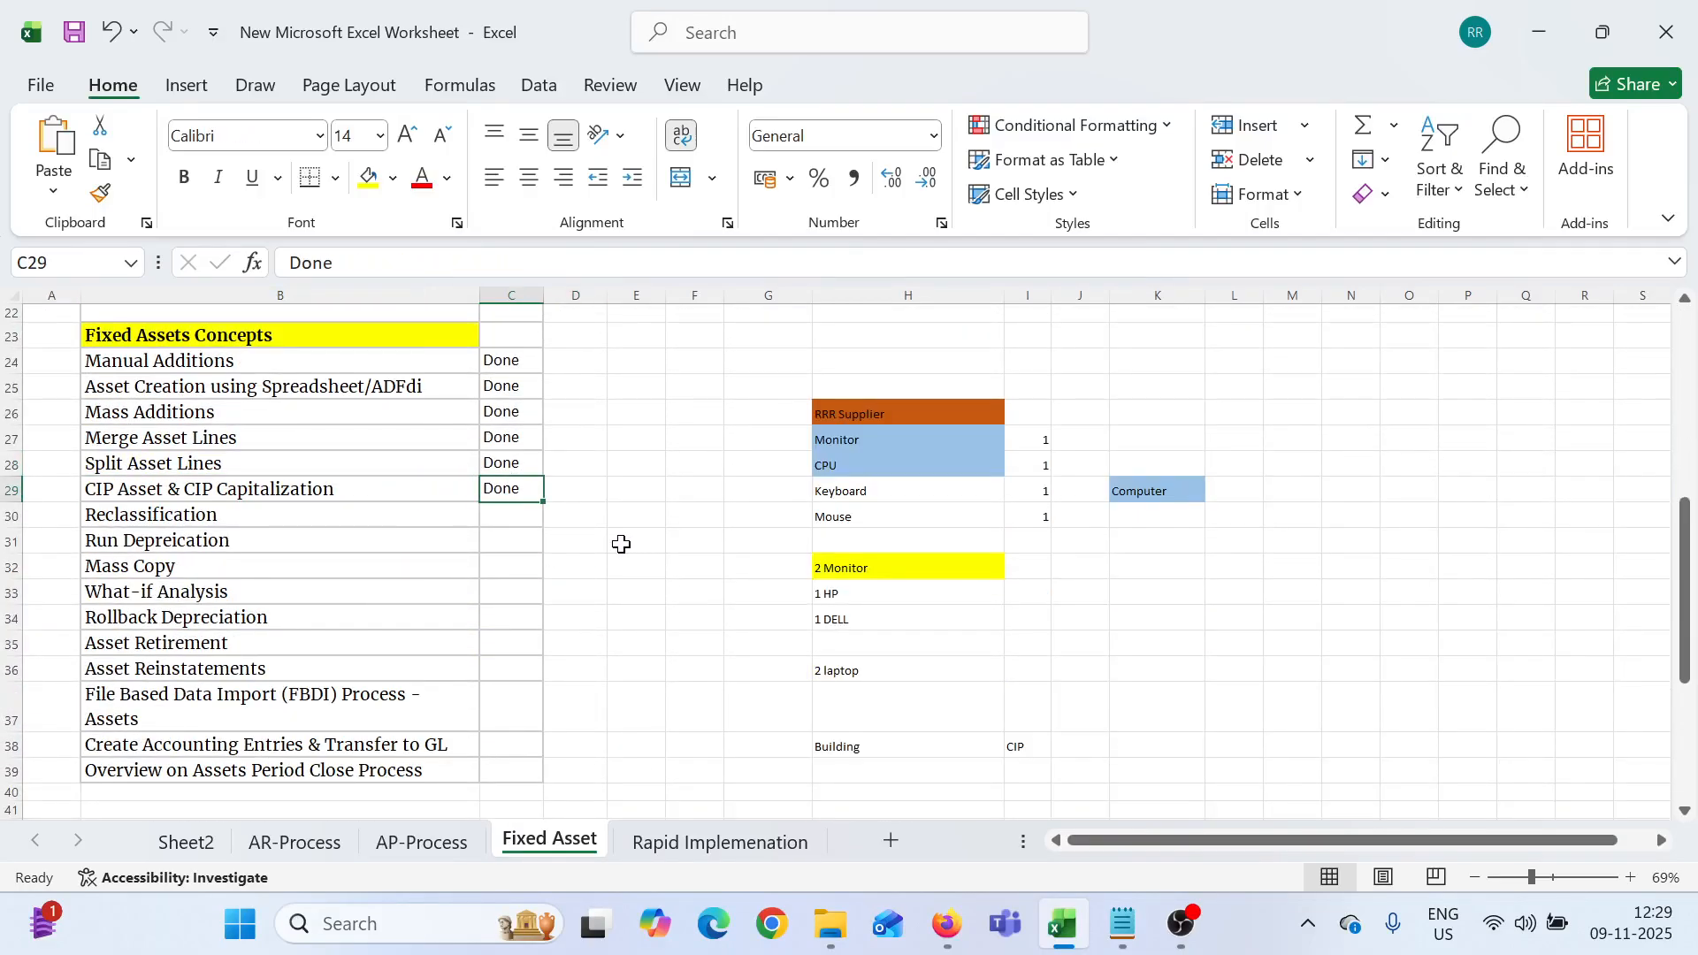